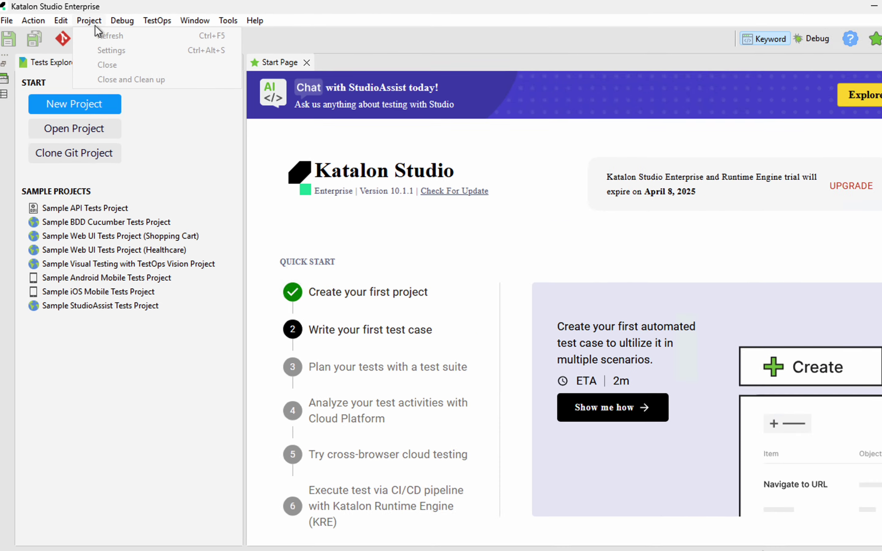
Step: Start a new project and name it DemoProject1
click(143, 33)
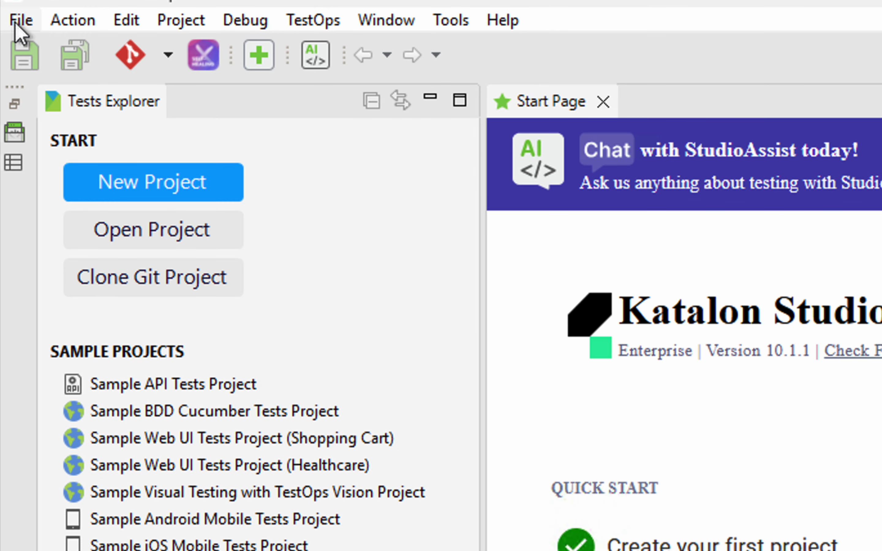
click(16, 21)
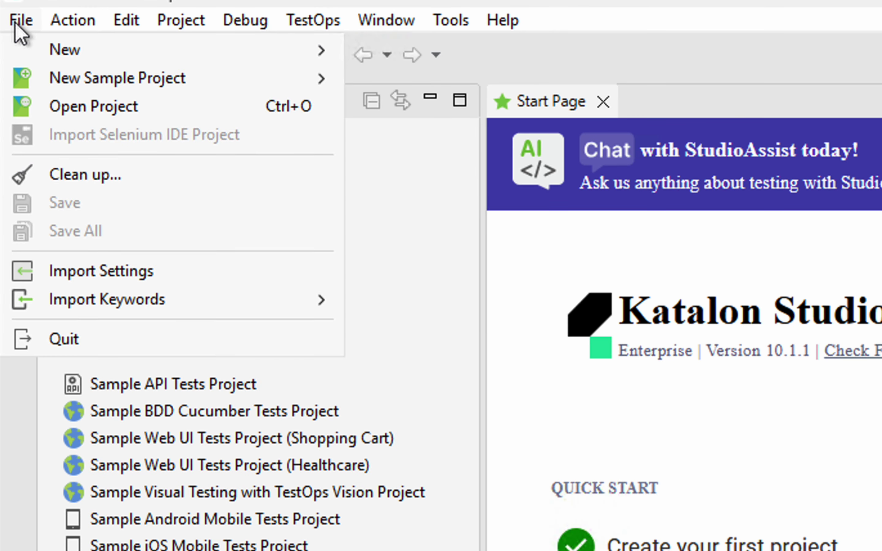
mouse_move(62, 58)
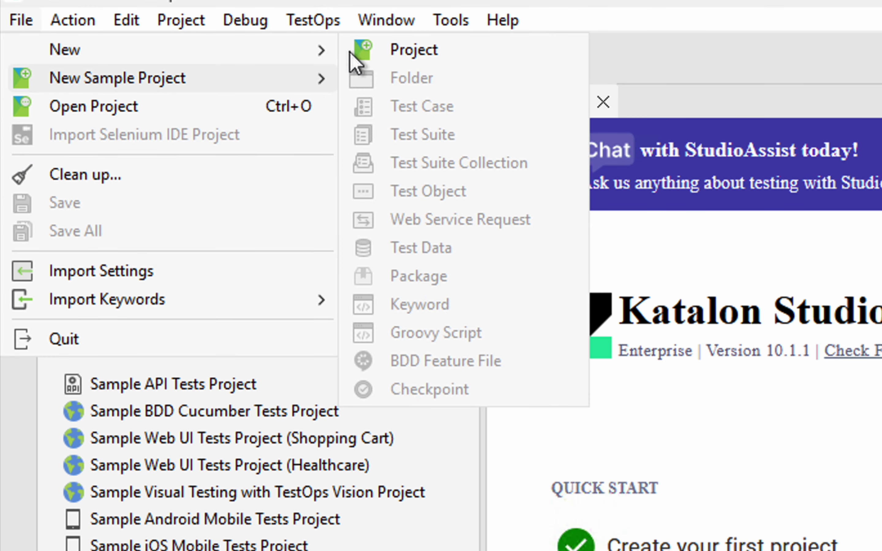
mouse_move(238, 80)
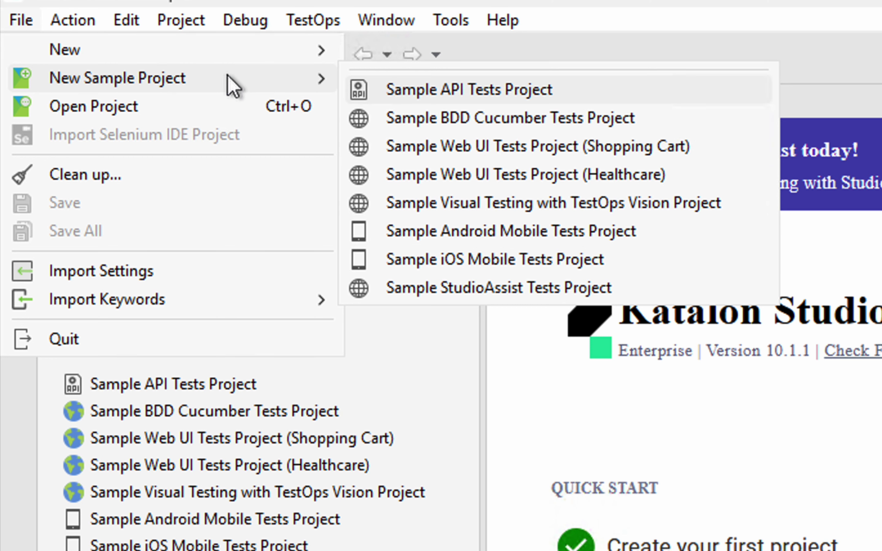
mouse_move(214, 49)
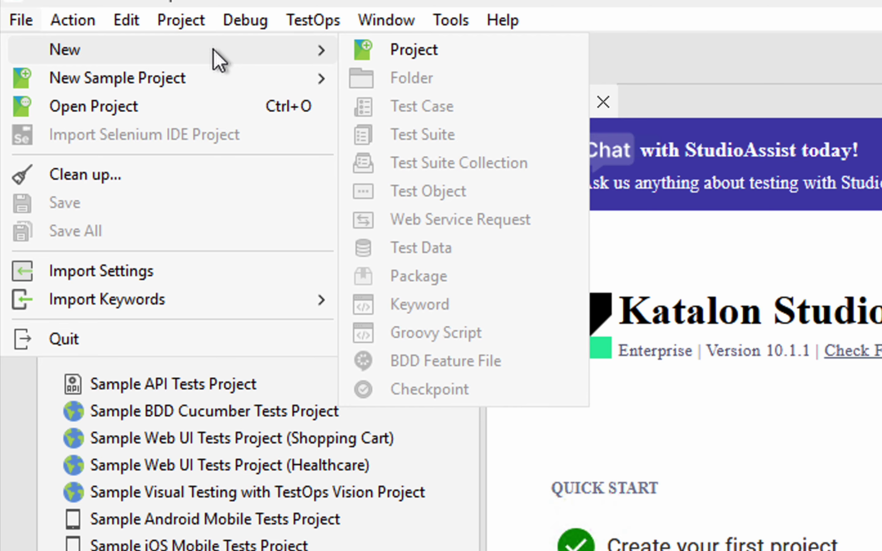
click(412, 51)
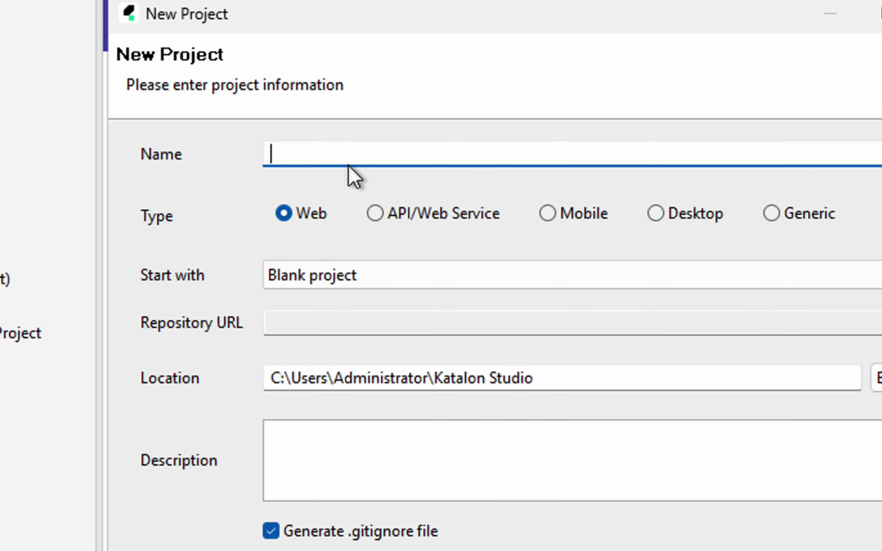
text(DemoProject1)
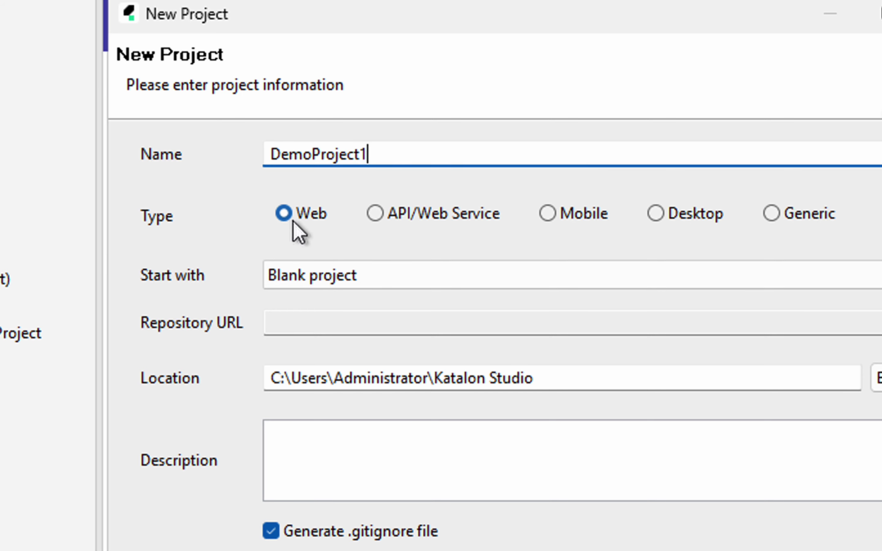
Step: Try the Mobile, Desktop and Generic project types, and return the project type to Web
click(408, 216)
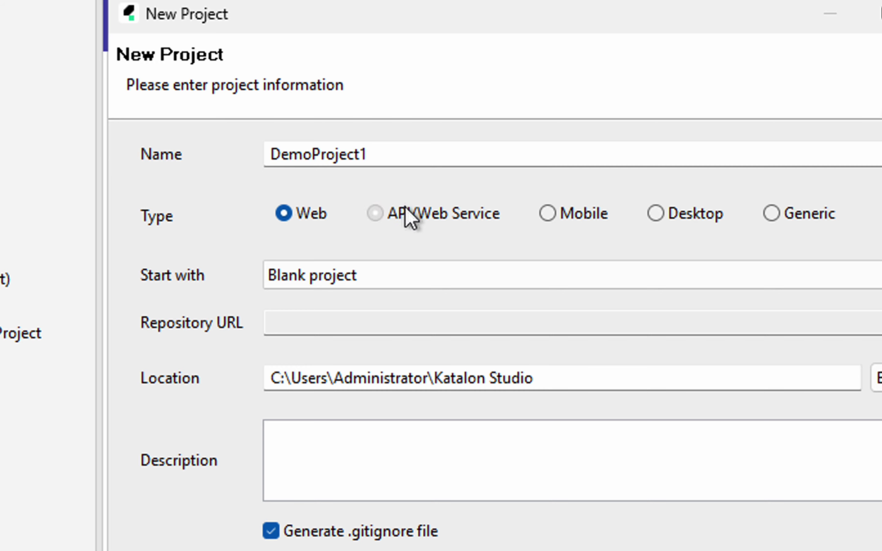
click(560, 218)
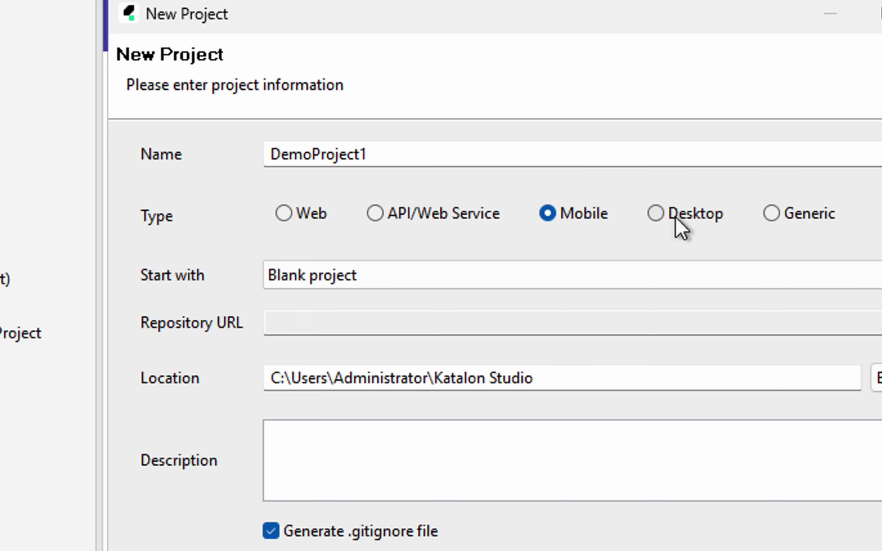
click(688, 222)
click(790, 214)
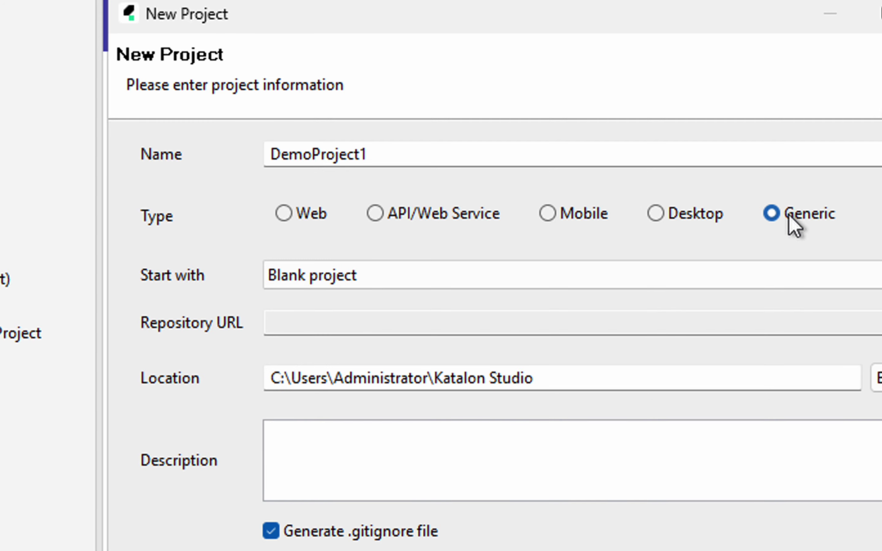
click(308, 217)
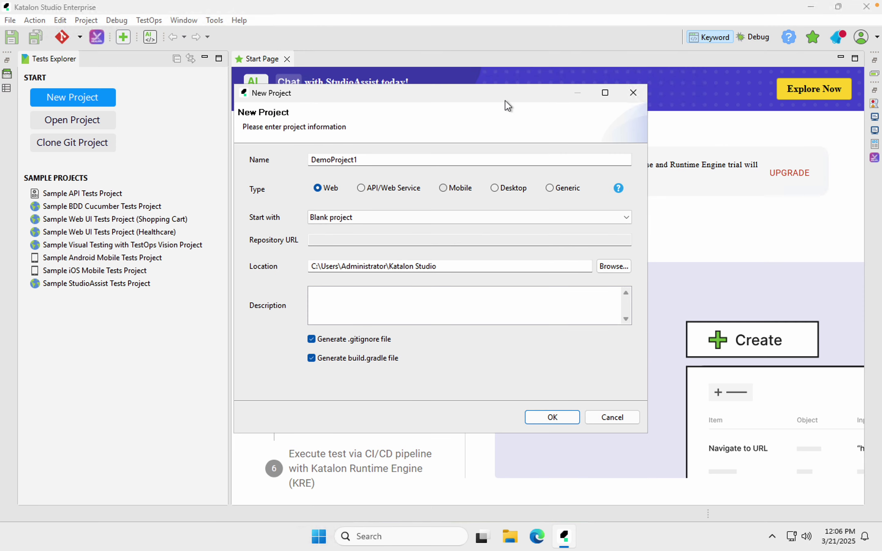
mouse_move(633, 5)
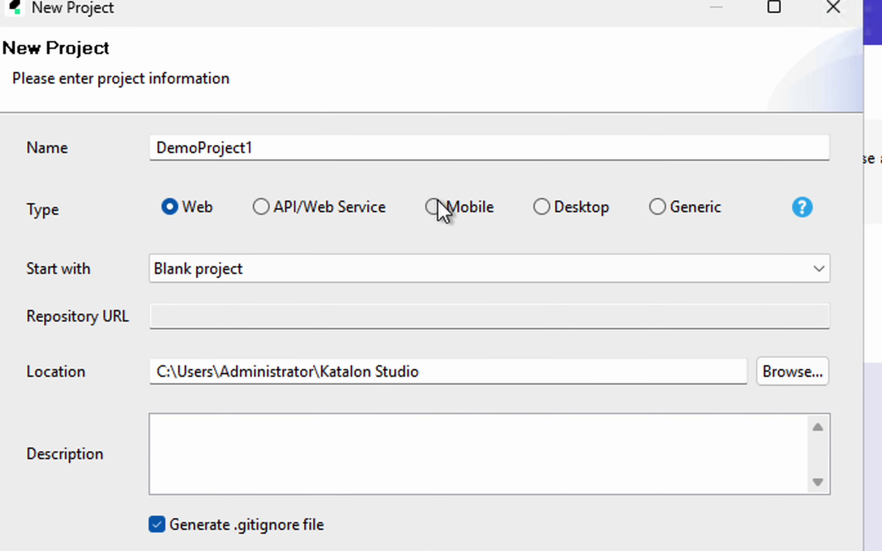
click(439, 202)
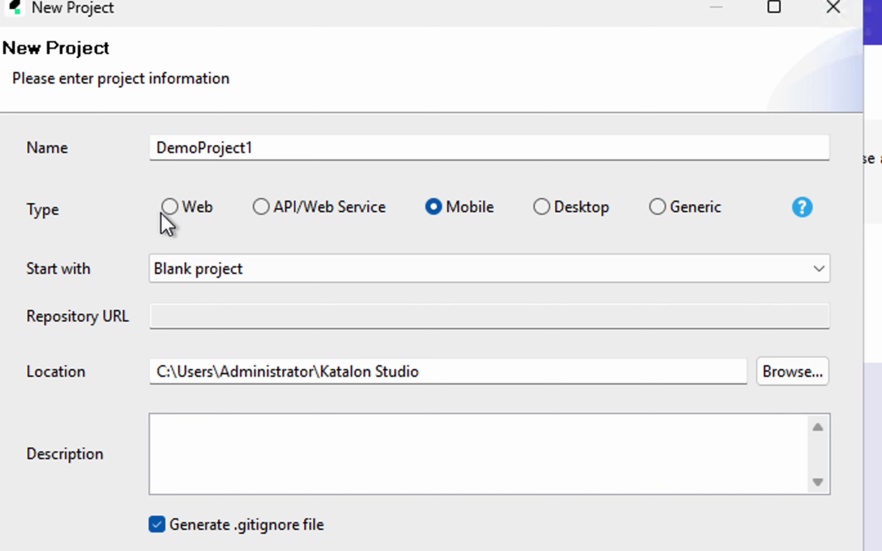
click(173, 211)
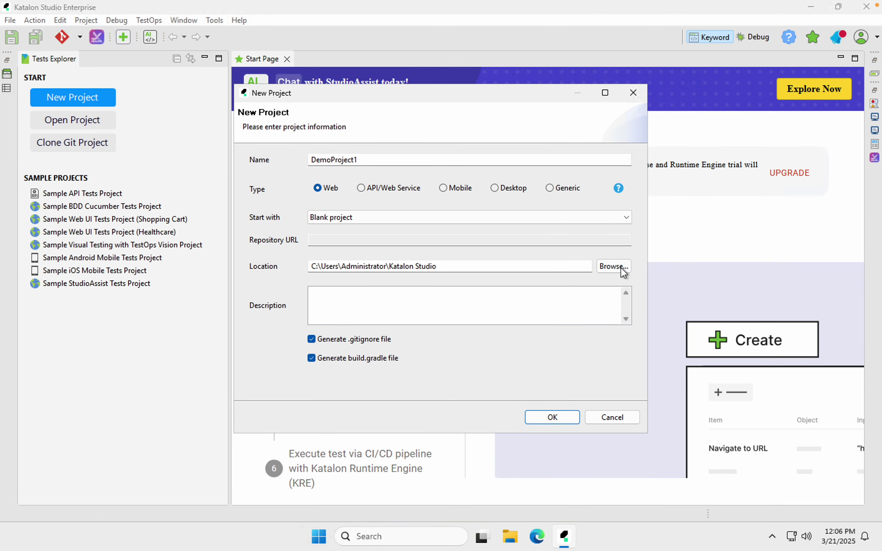
Step: Create a folder named Katalon inside D:\Projects and set it as the project location
click(613, 265)
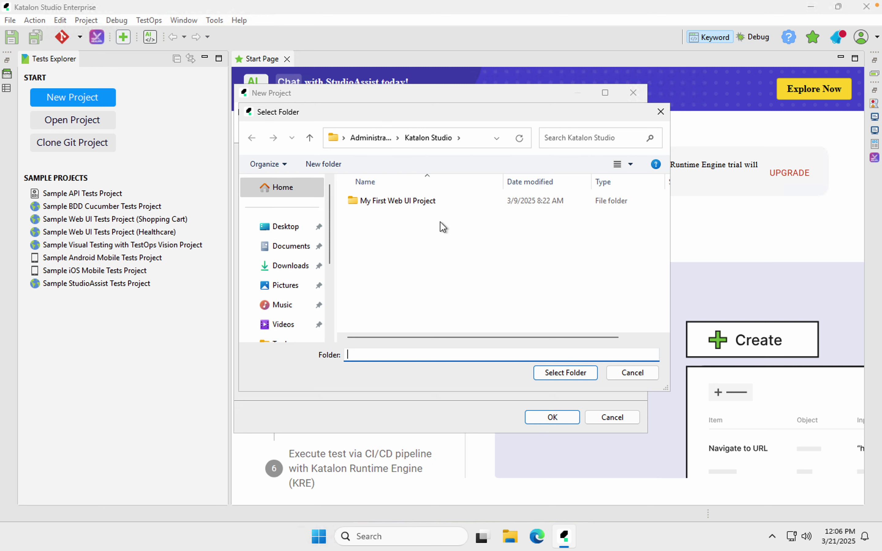
scroll(298, 287, down, 3)
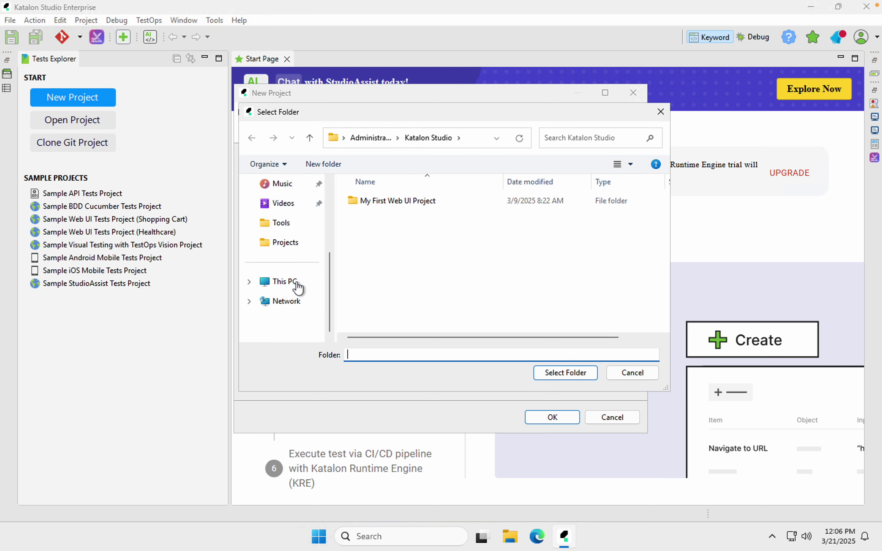
click(288, 245)
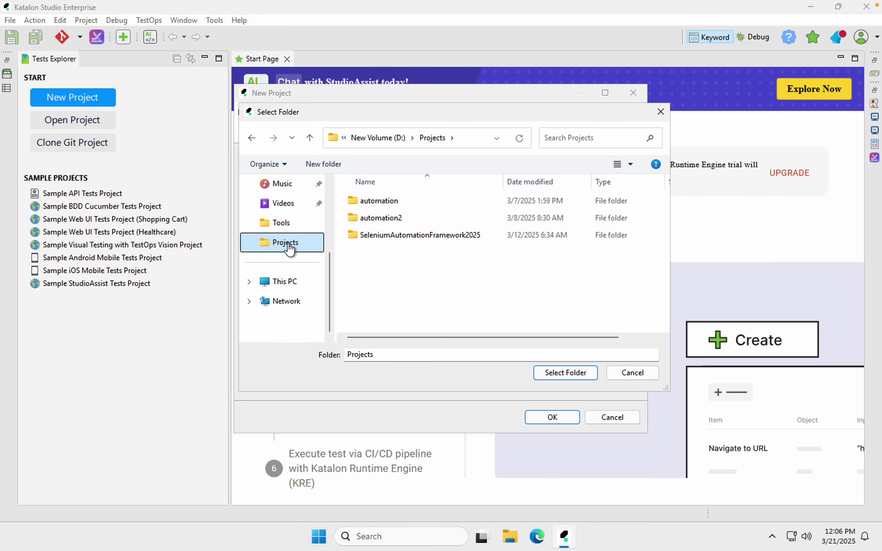
click(441, 280)
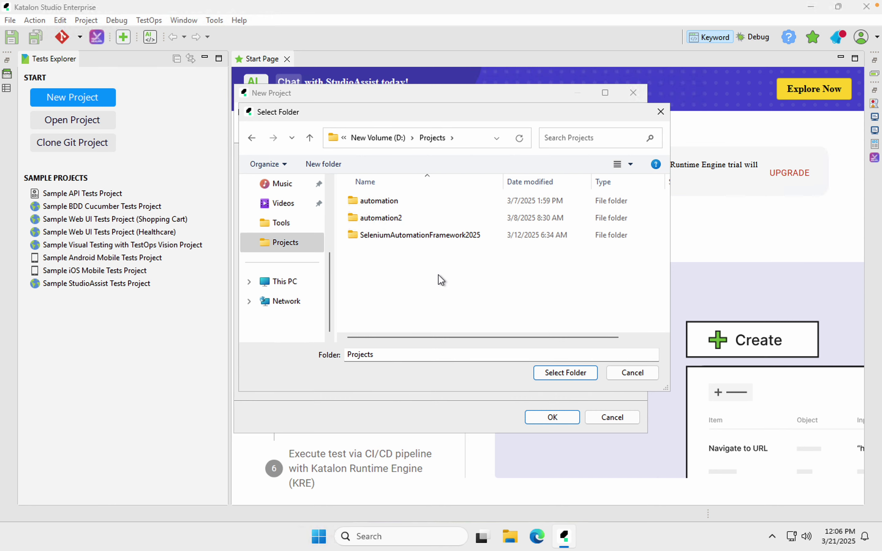
key(ctrl+shift+n)
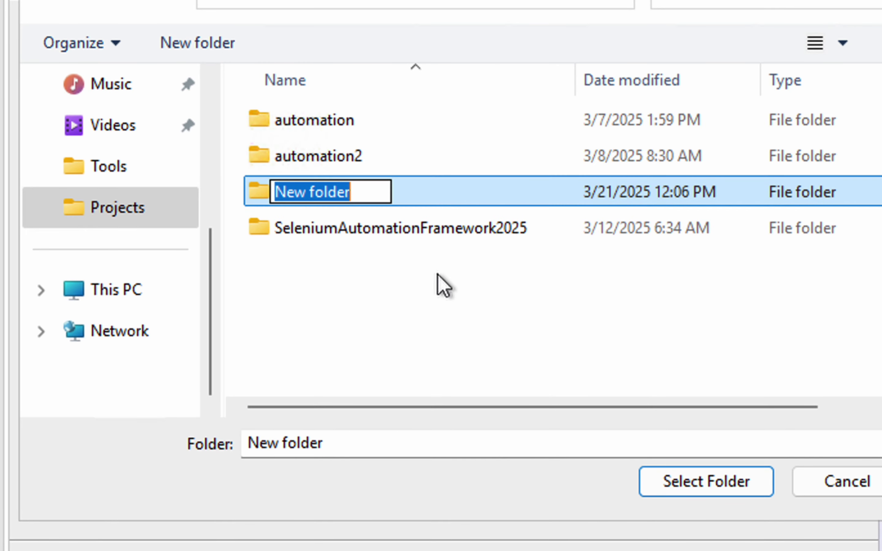
text(Katalon)
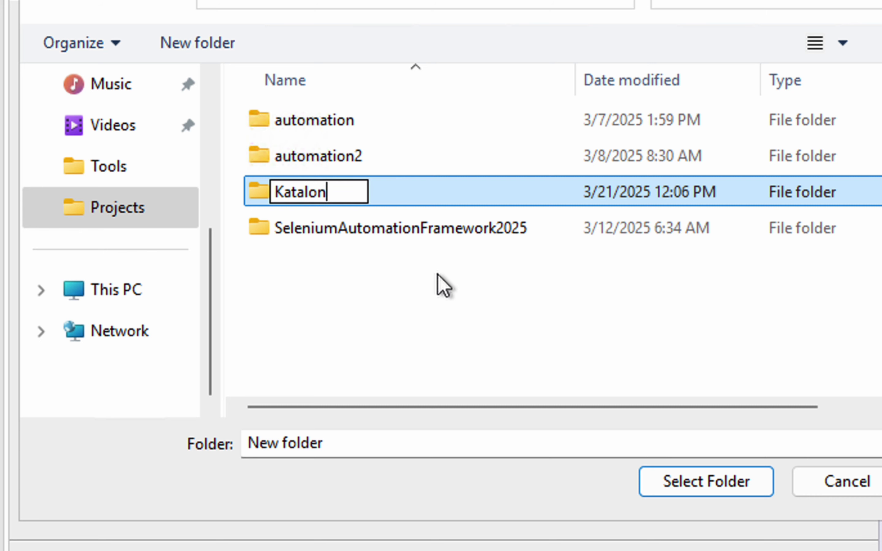
key(Return)
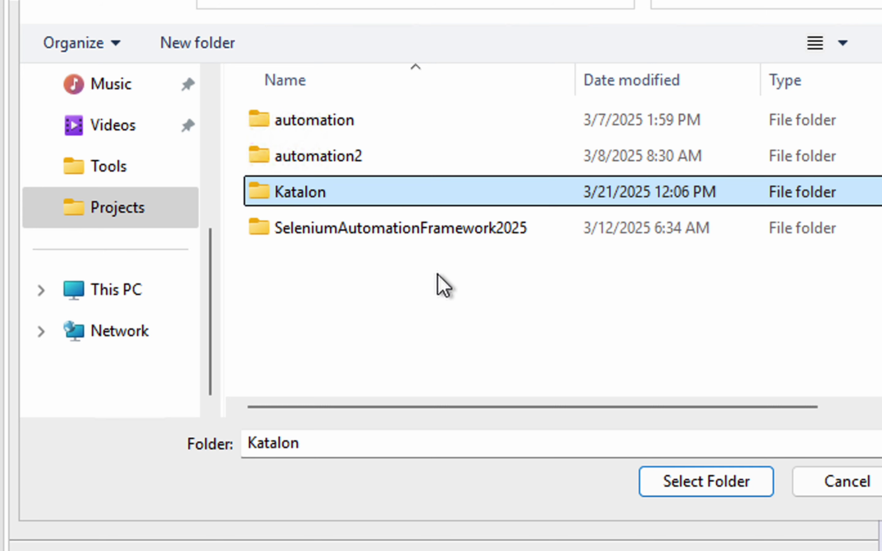
click(676, 487)
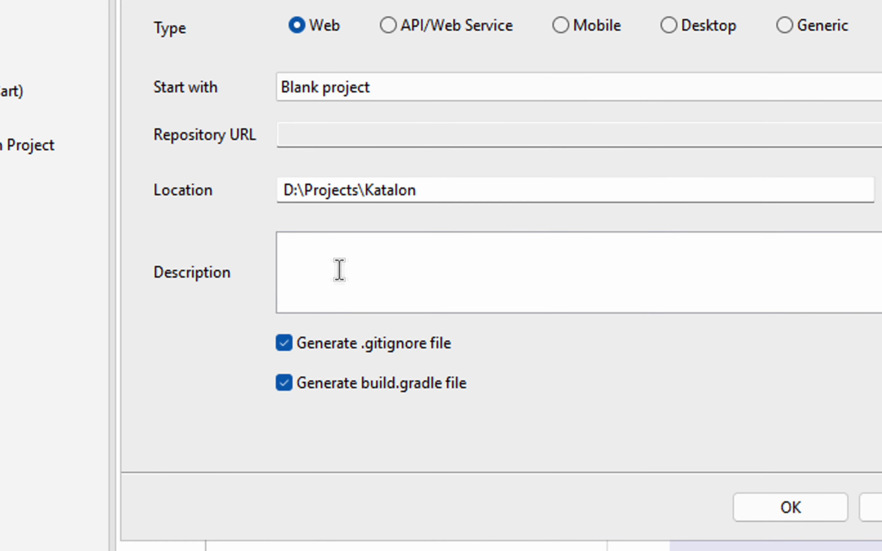
Step: Create the project without generating a build.gradle file and close the StudioAssist panel
click(313, 291)
click(348, 389)
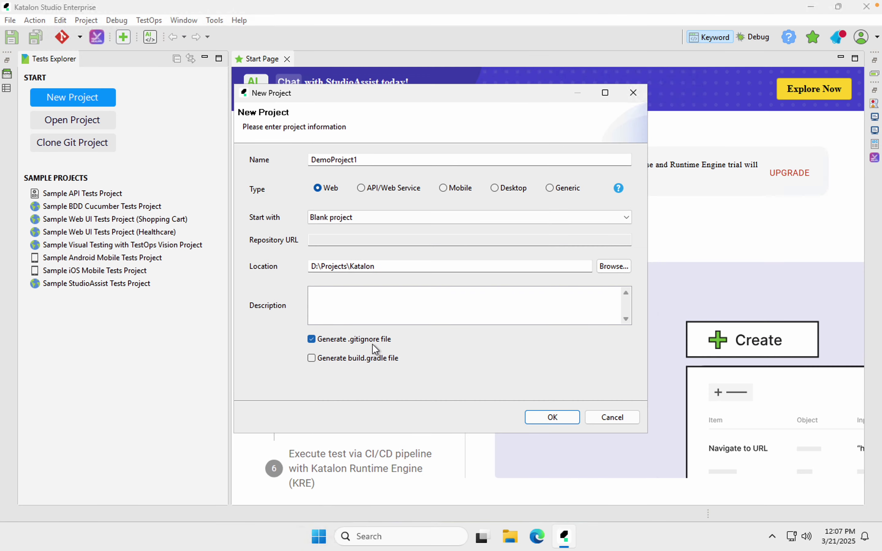
click(558, 418)
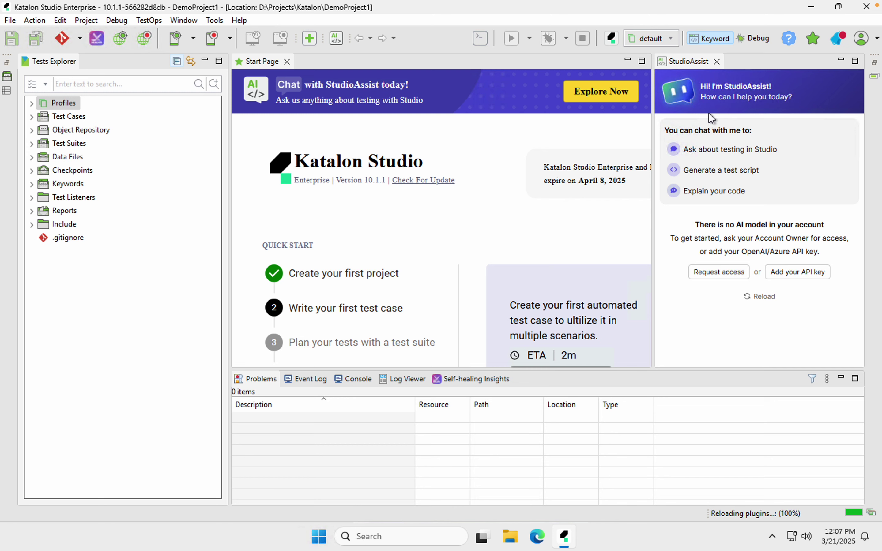
click(717, 61)
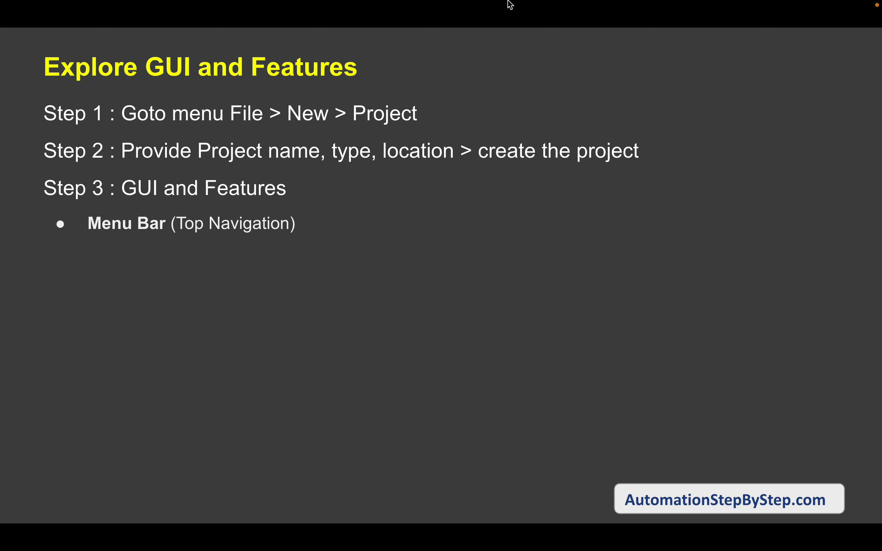
mouse_move(511, 5)
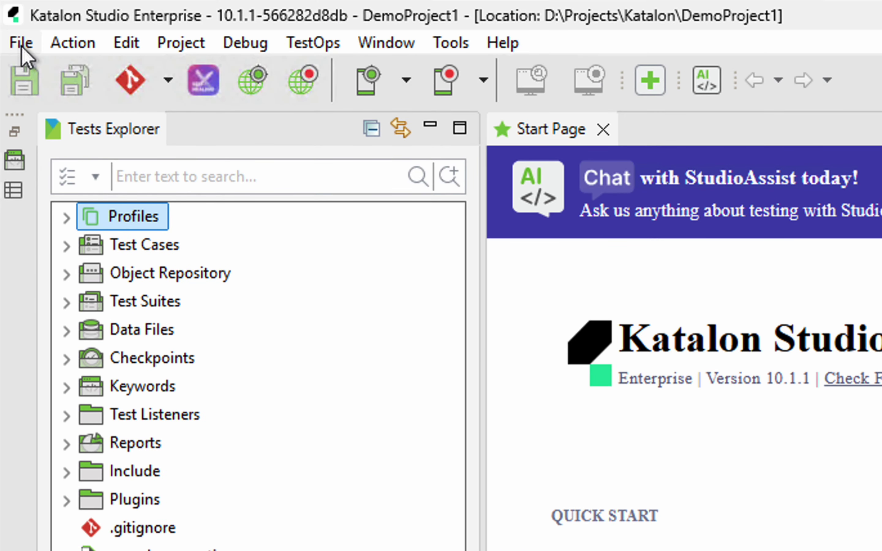
click(21, 47)
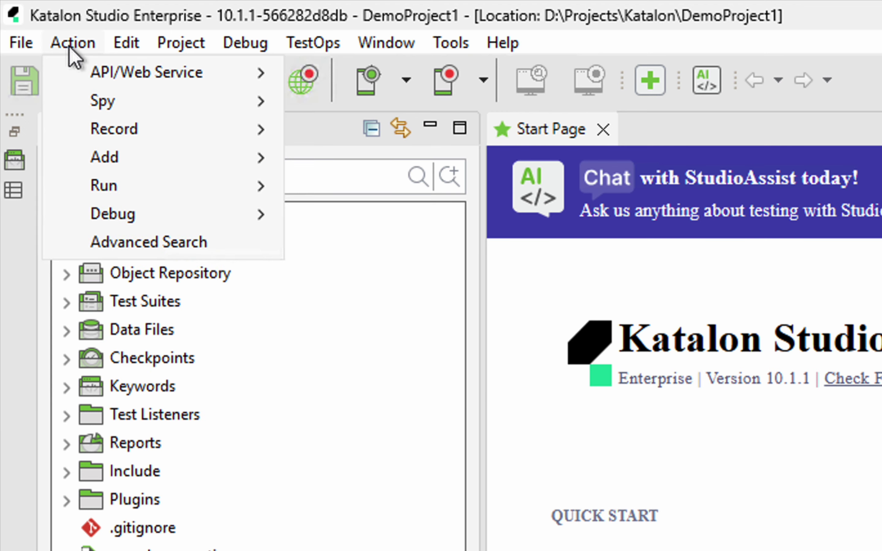
mouse_move(123, 45)
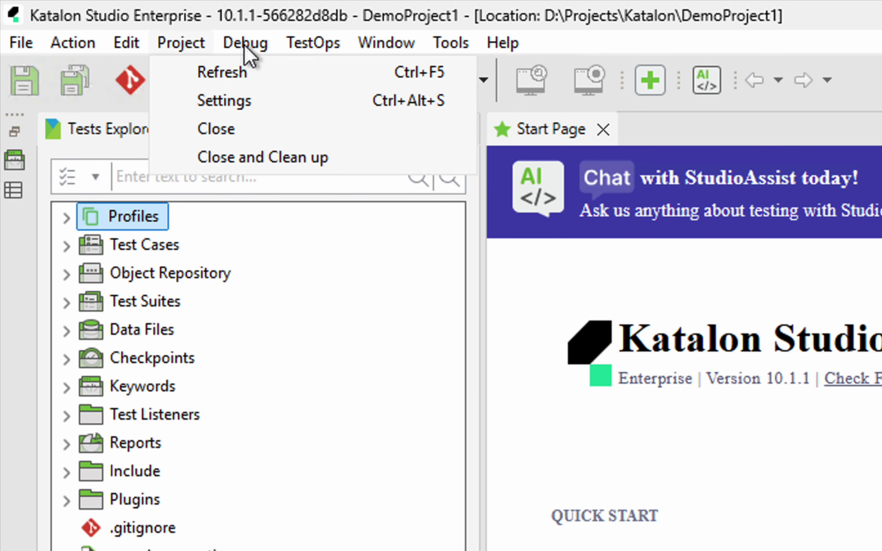
mouse_move(327, 46)
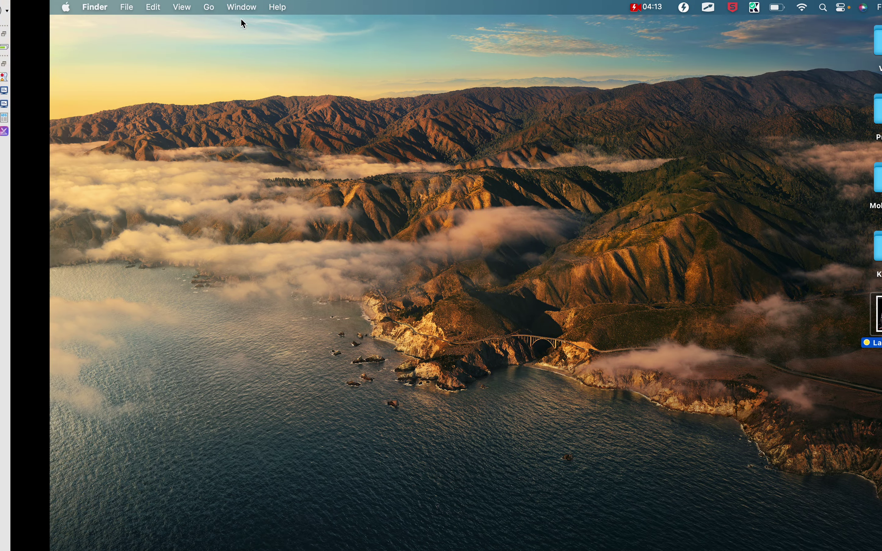
Step: Switch to Katalon Studio on the Mac desktop and create a blank Web project named DemoProject1 in the default location
key(ctrl+Left)
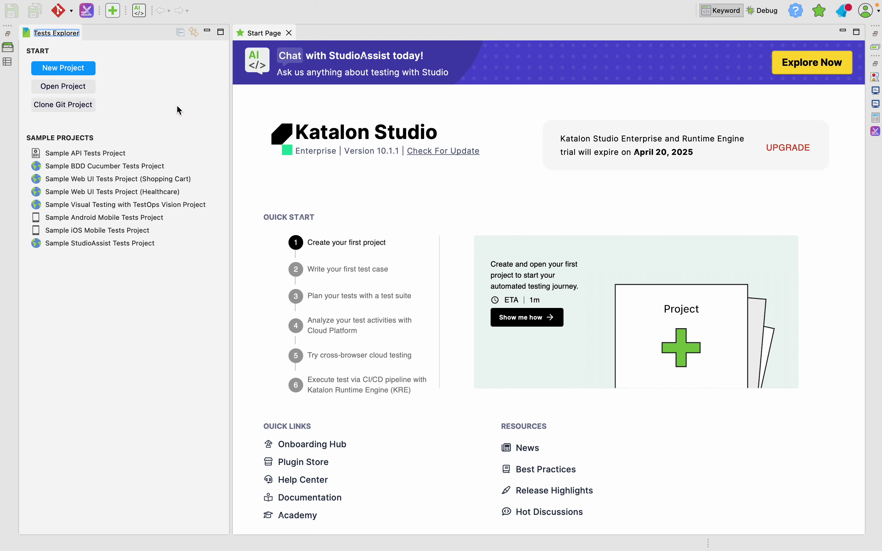
mouse_move(55, 1)
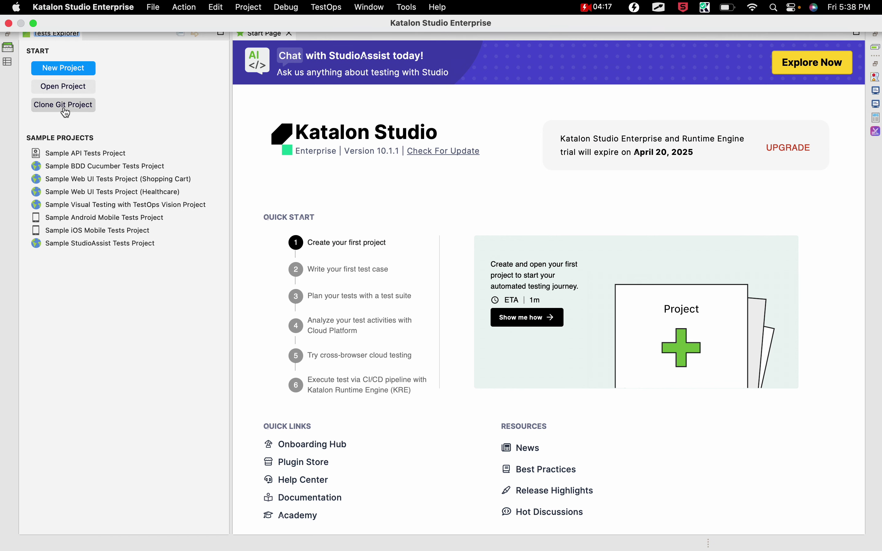
click(153, 7)
mouse_move(164, 25)
click(330, 25)
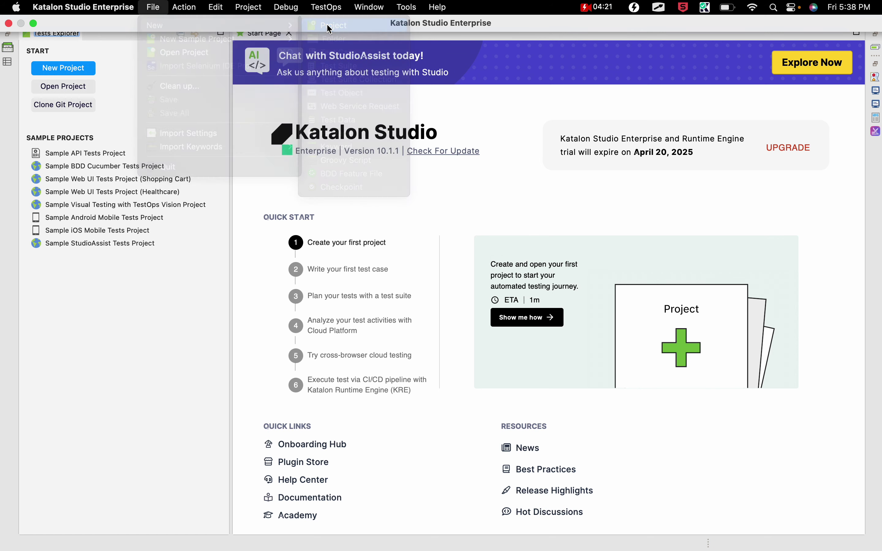
text(DemoProject1)
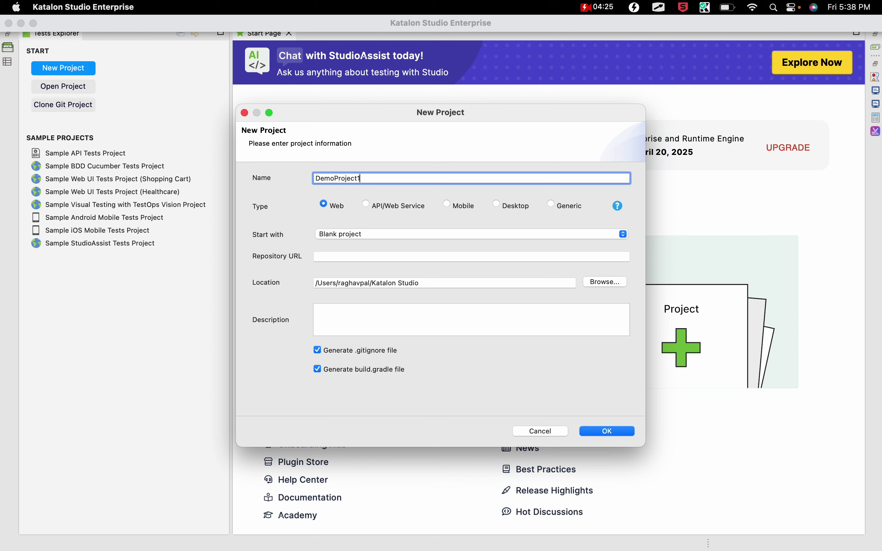
click(615, 433)
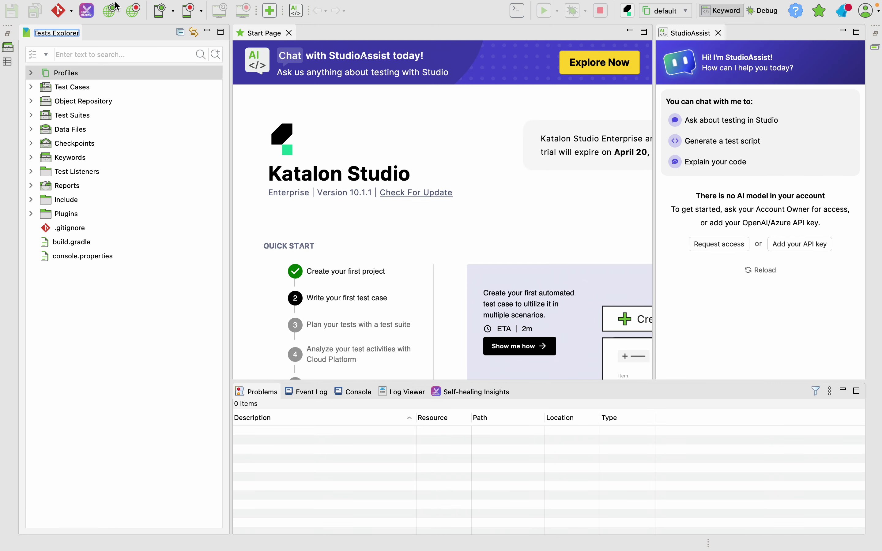
Step: Browse the File, Debug, Help and Tools commands in the Mac version of Katalon Studio, and leave them without choosing anything
click(154, 8)
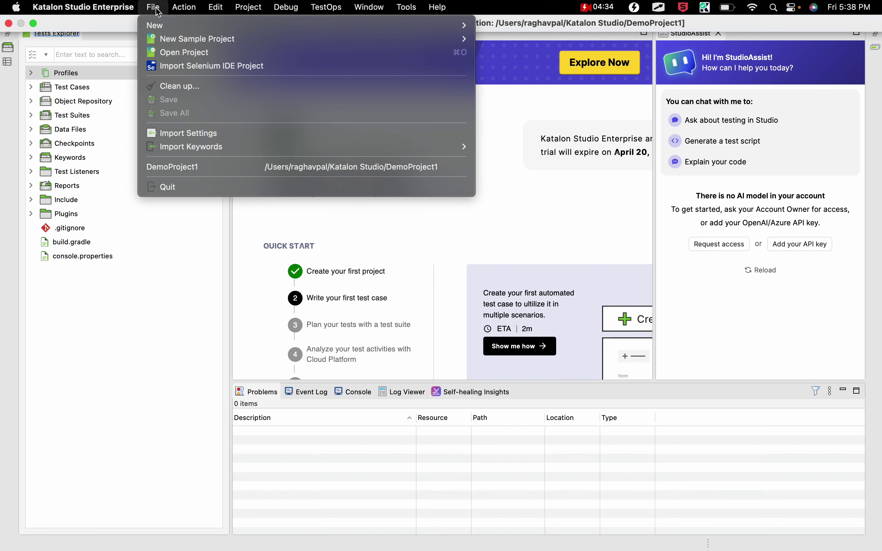
mouse_move(297, 14)
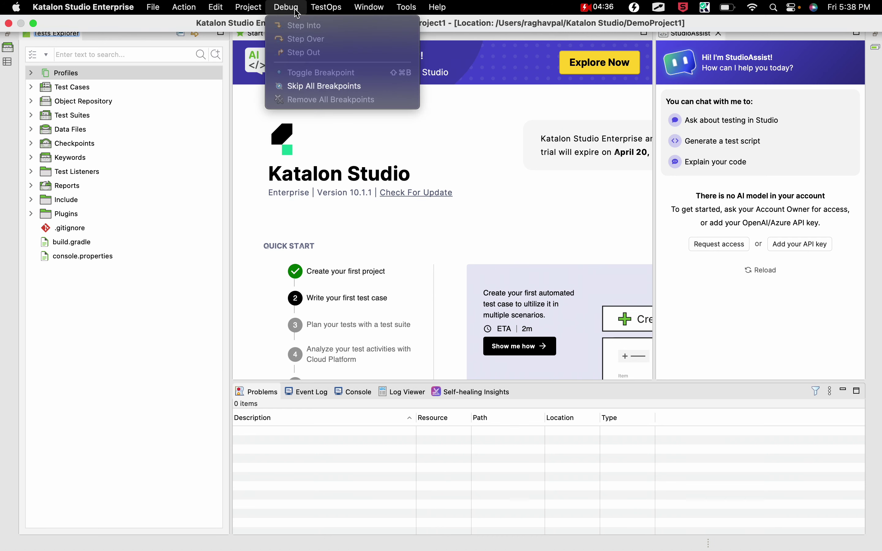
mouse_move(448, 13)
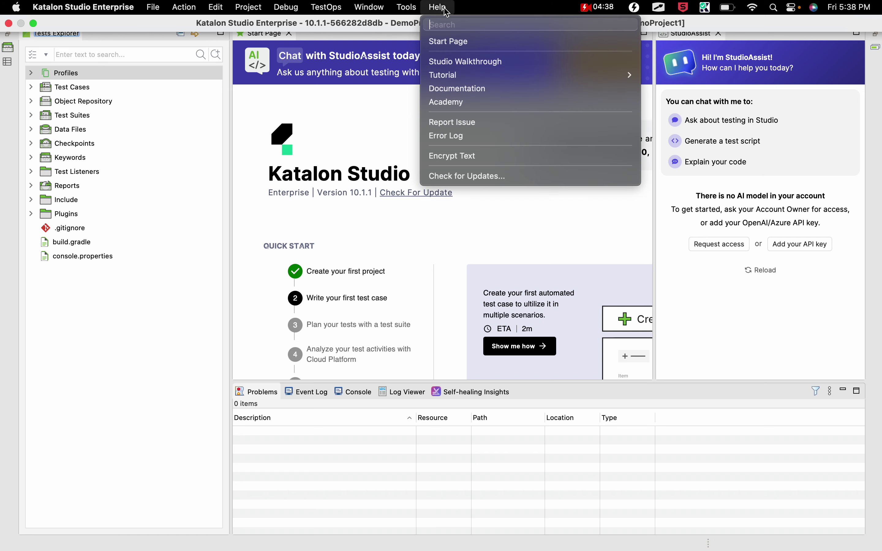
mouse_move(407, 7)
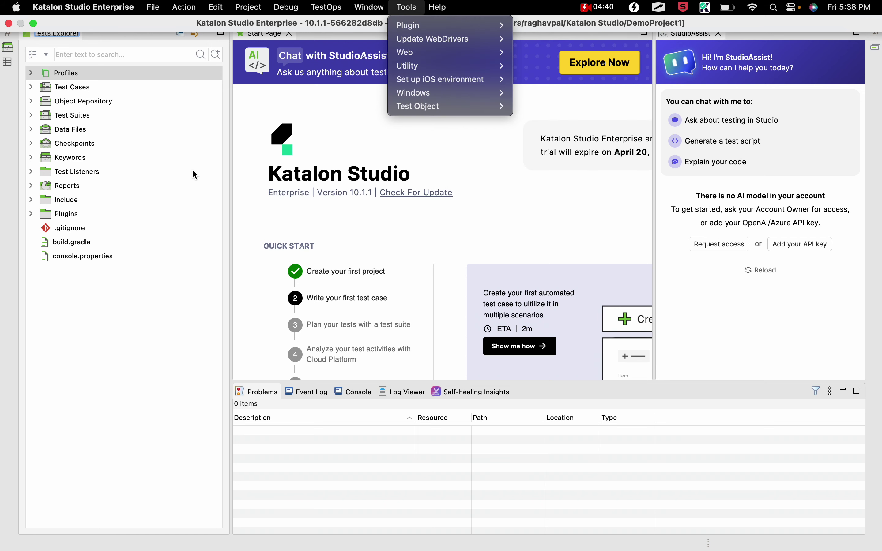
click(157, 435)
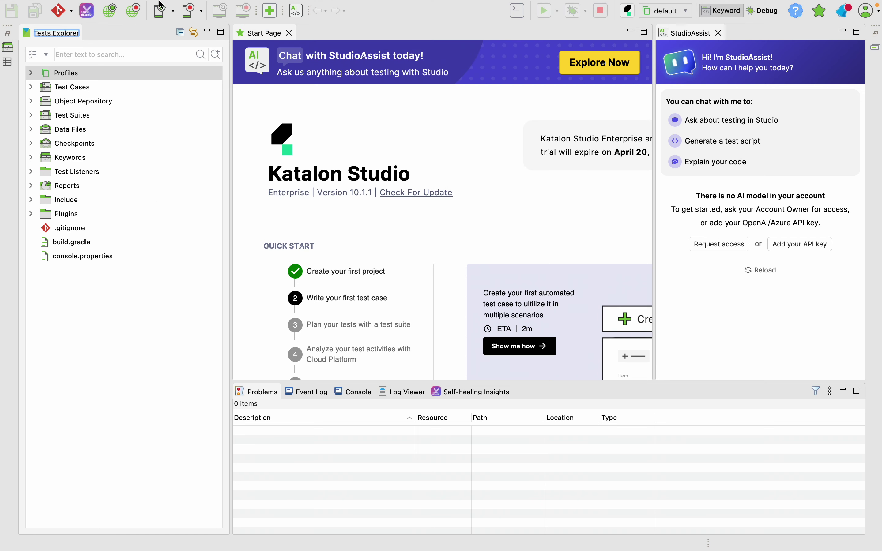
Step: Examine the application-level commands of Katalon Studio Enterprise on the Mac, along with the macOS system commands
click(101, 9)
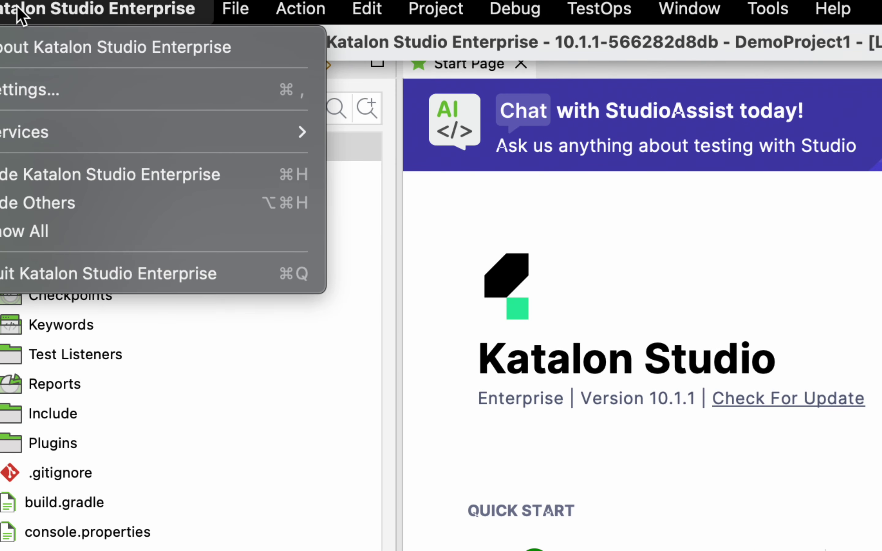
mouse_move(9, 6)
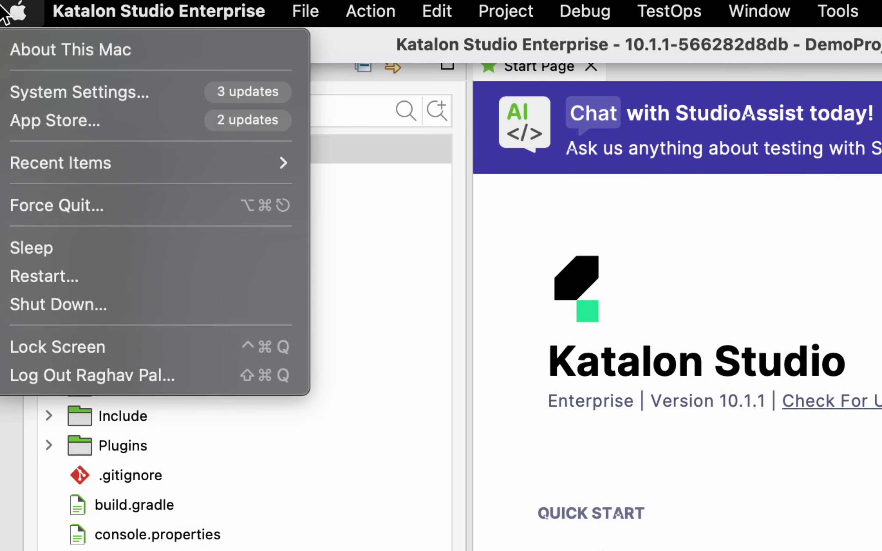
mouse_move(75, 15)
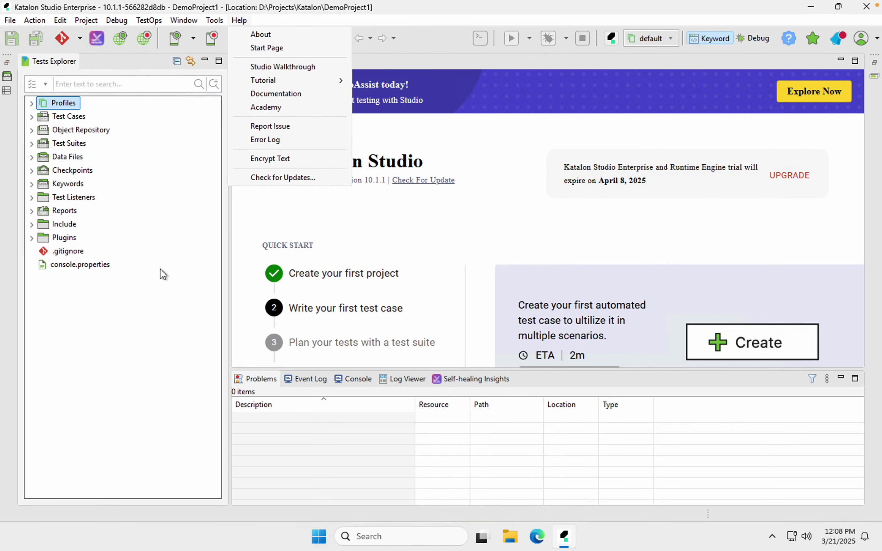
Step: Switch to the Windows version of Katalon Studio and skim the main command groups from File through Window
click(8, 25)
click(9, 24)
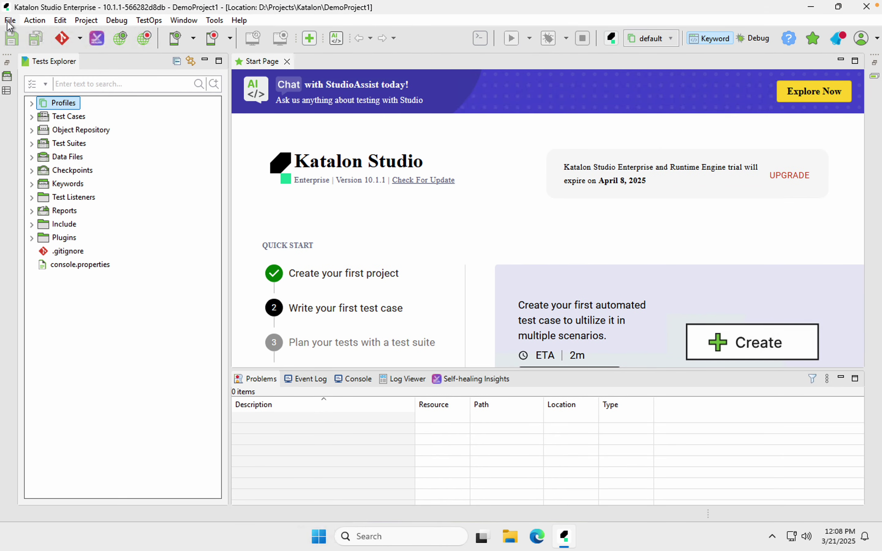
click(8, 24)
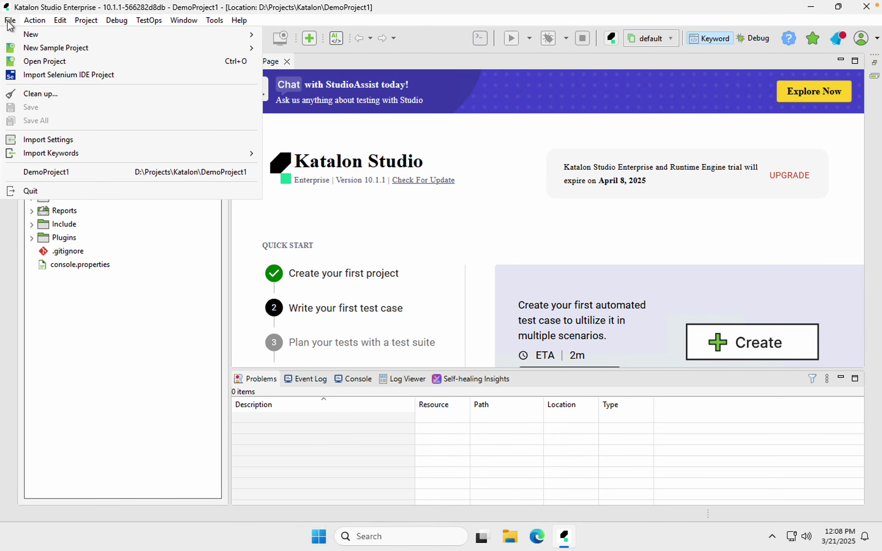
mouse_move(186, 25)
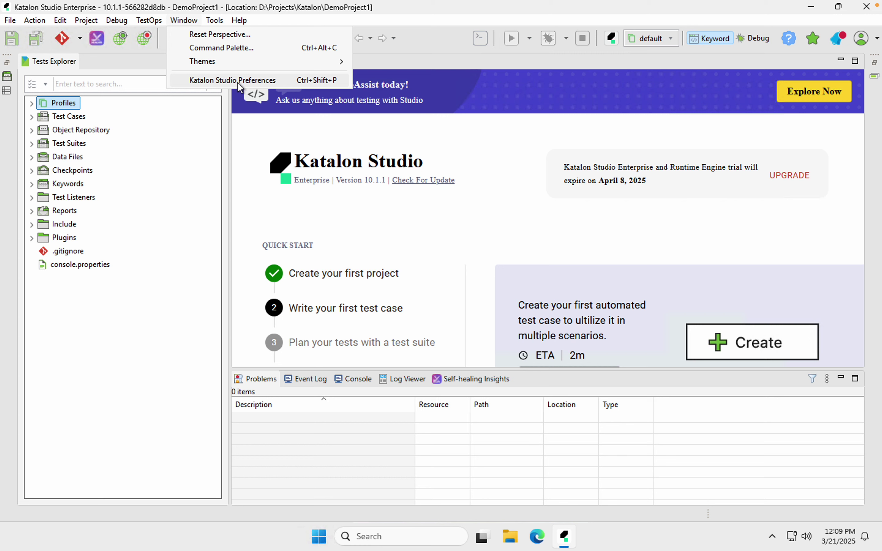
click(188, 211)
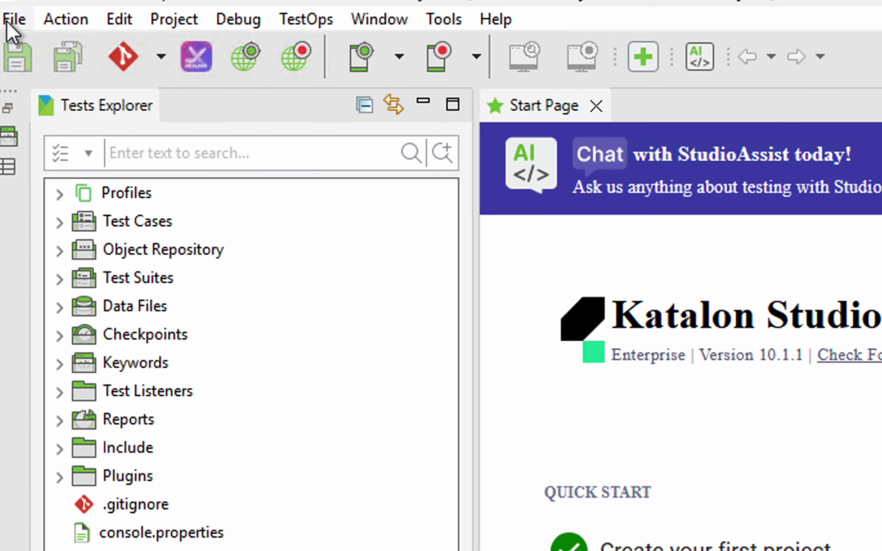
Step: Examine the File commands, including the new item types, sample projects, and importing of settings and keywords
click(9, 21)
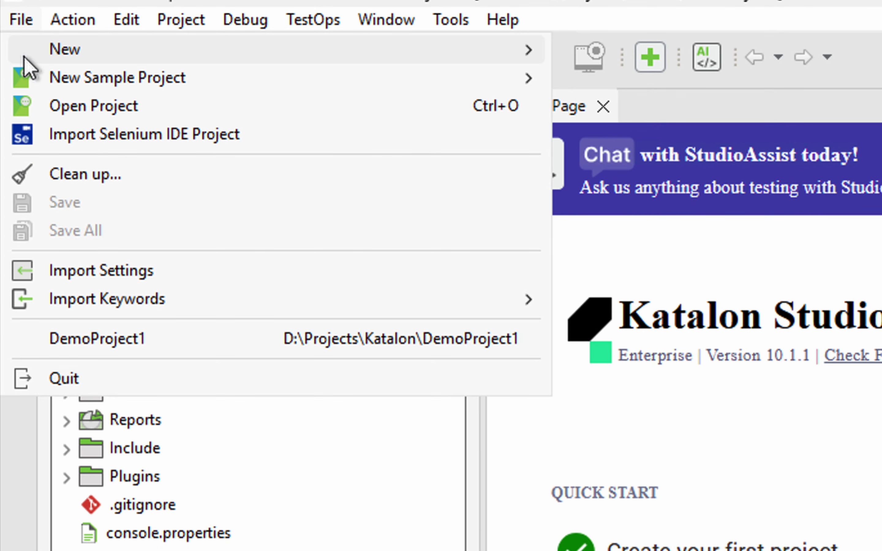
mouse_move(25, 57)
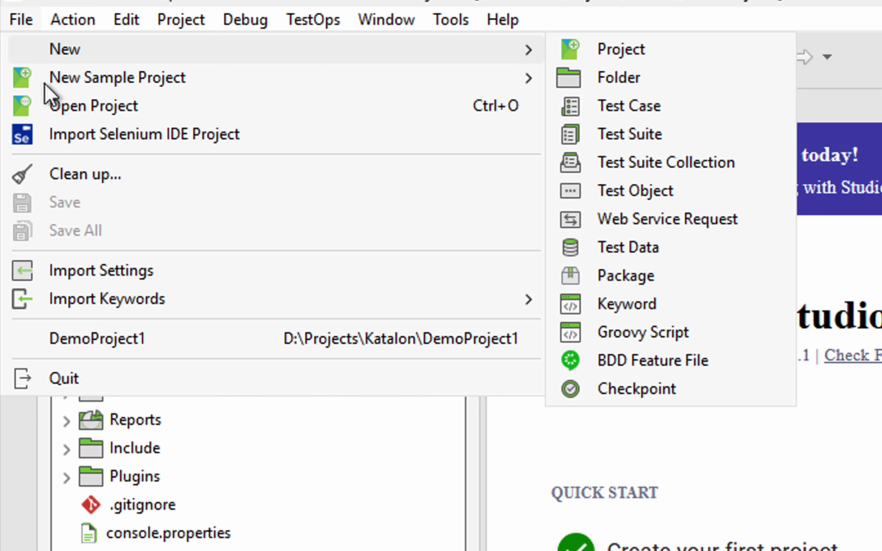
mouse_move(45, 87)
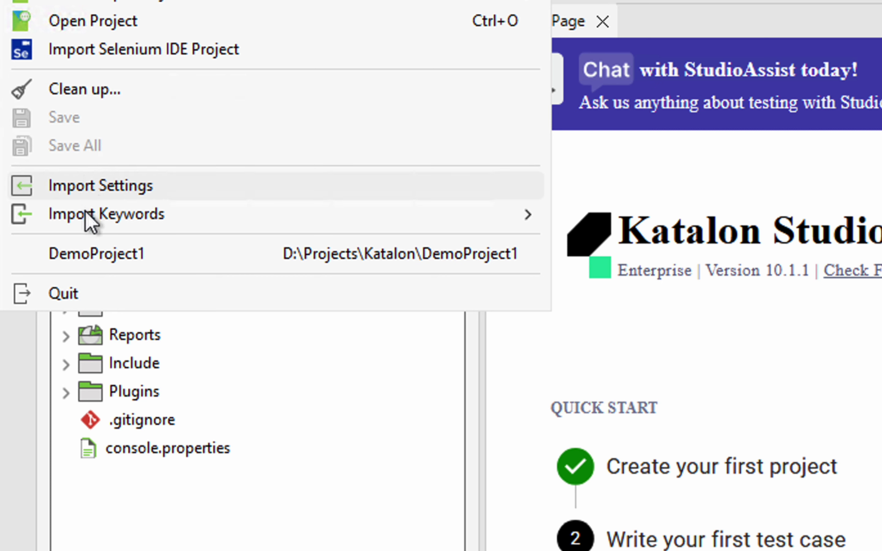
mouse_move(91, 219)
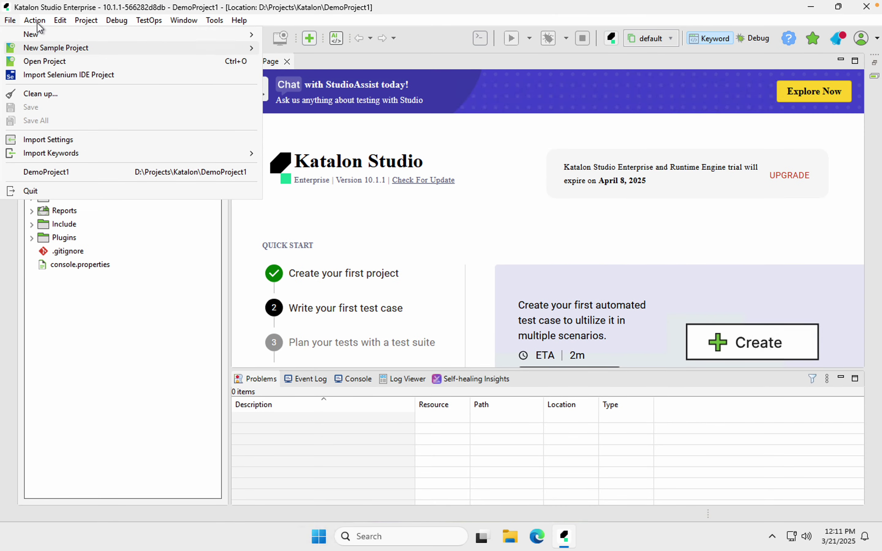
Step: Examine the Action commands, covering API/Web Service imports, Spy, Record, Add, Run, Debug and Advanced Search
mouse_move(34, 20)
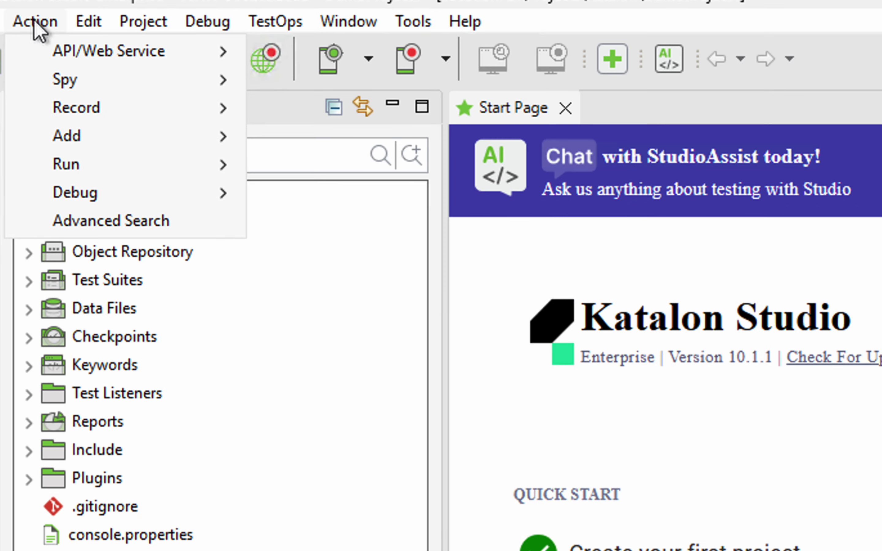
mouse_move(6, 20)
mouse_move(73, 26)
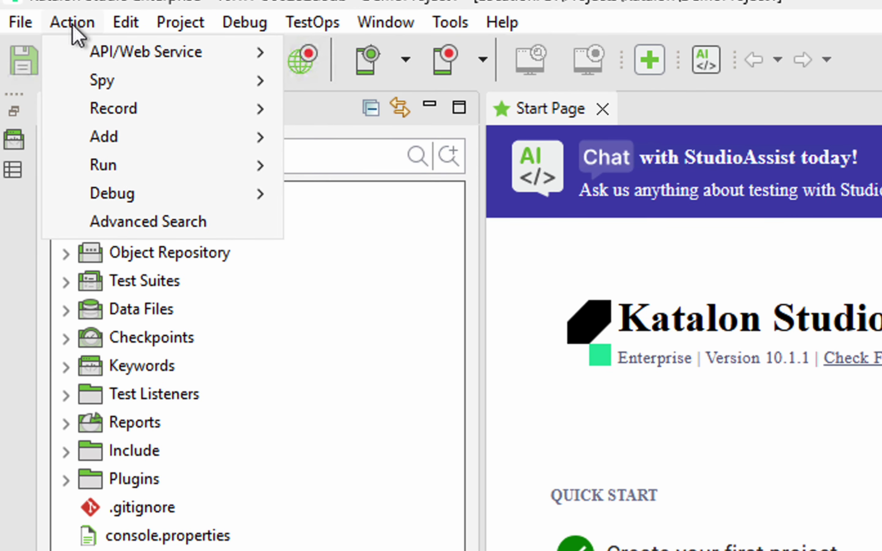
mouse_move(87, 51)
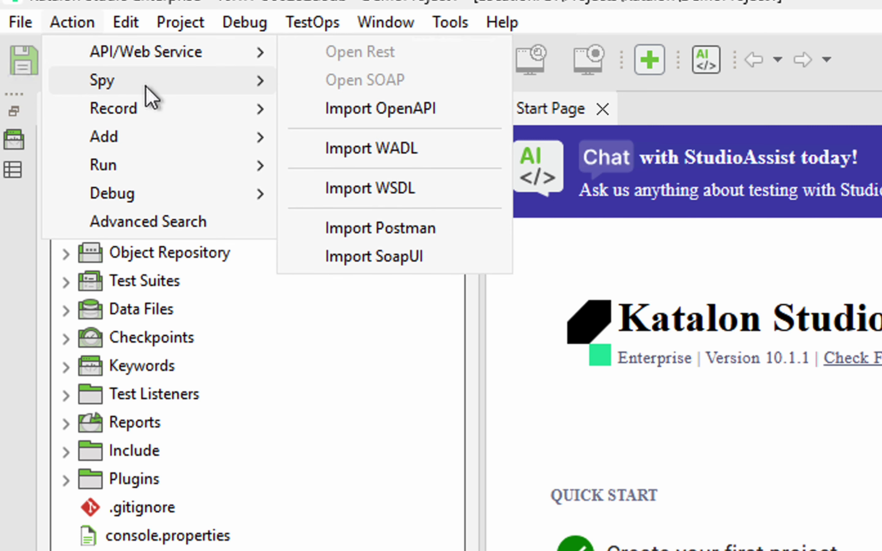
mouse_move(149, 95)
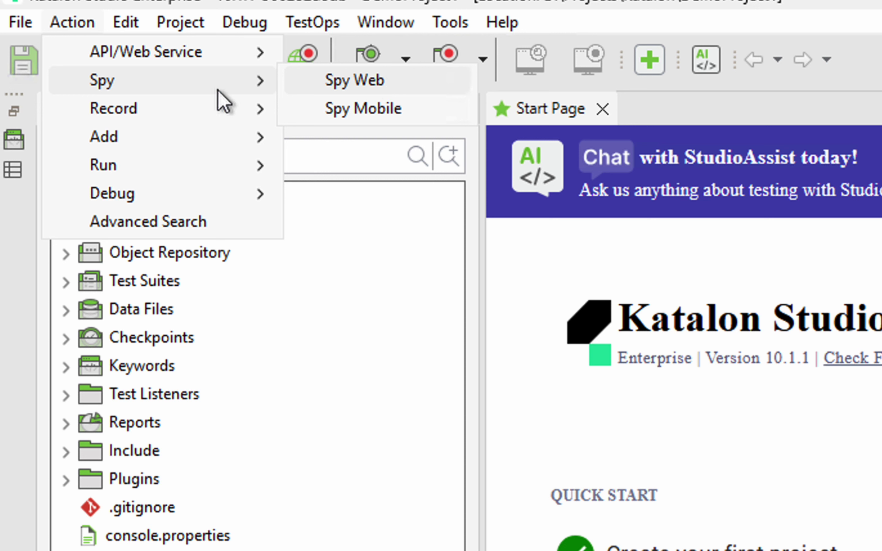
mouse_move(198, 114)
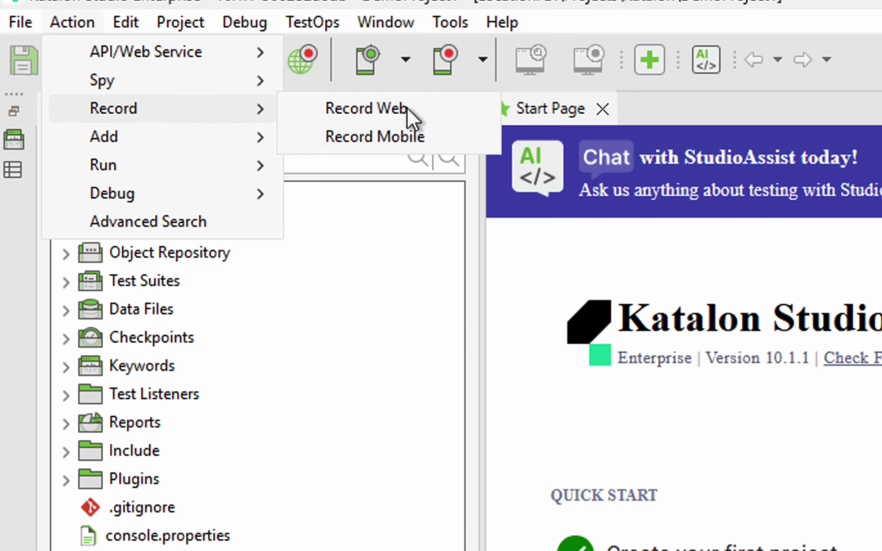
mouse_move(234, 144)
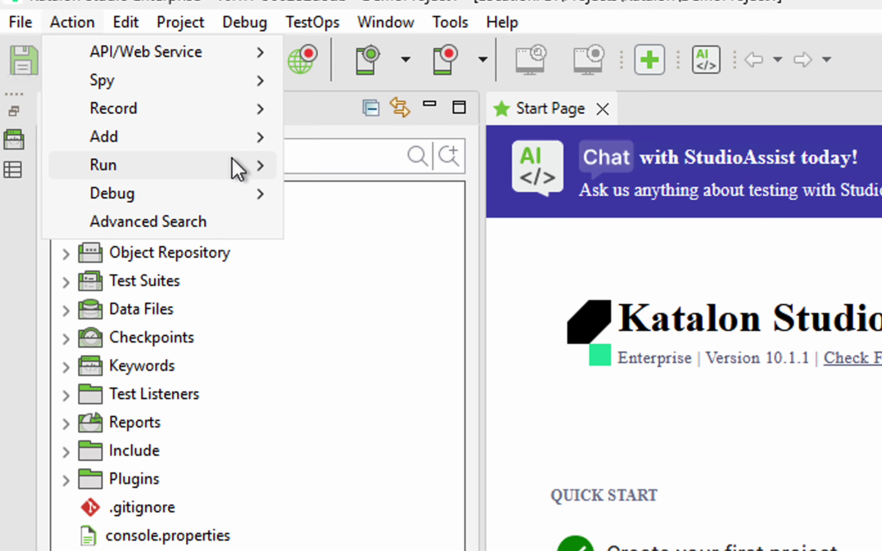
mouse_move(234, 167)
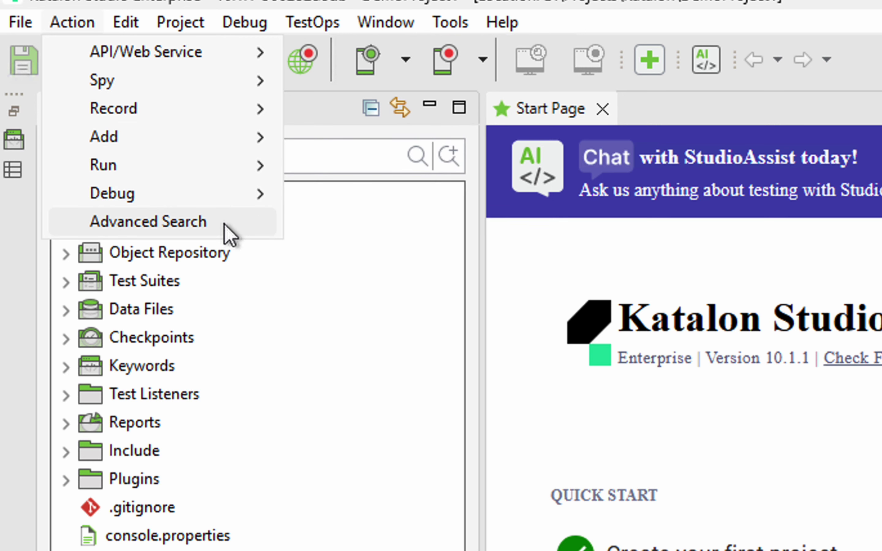
Step: Review the Edit and Project commands, view the Project Information and Integrations pages of the project settings, and cancel the dialog
mouse_move(132, 27)
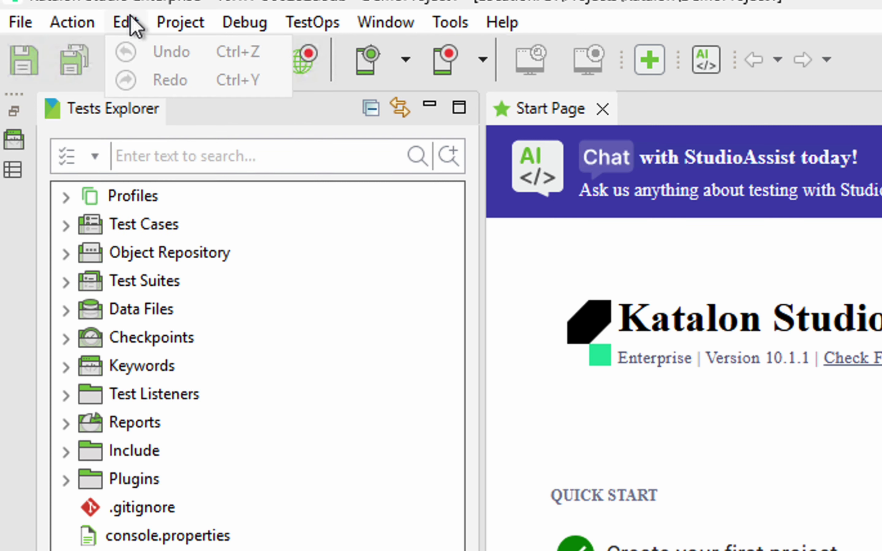
mouse_move(181, 30)
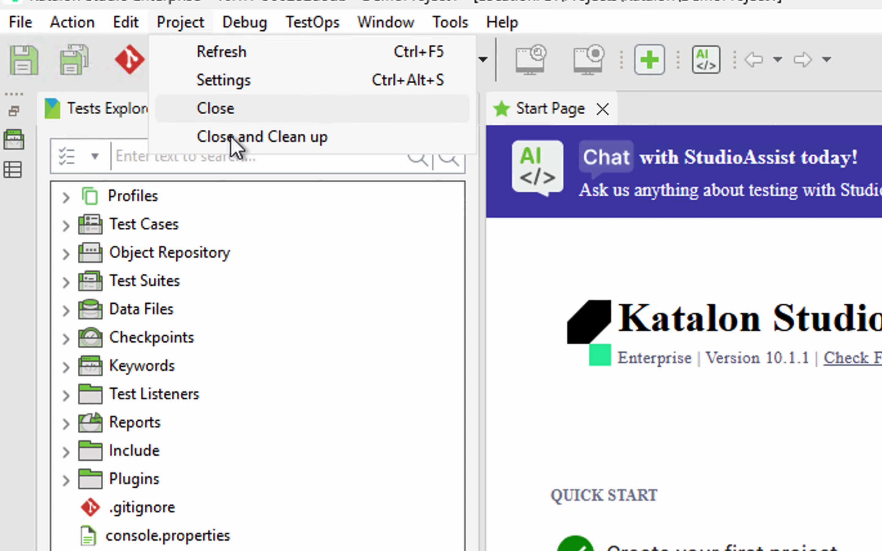
click(234, 80)
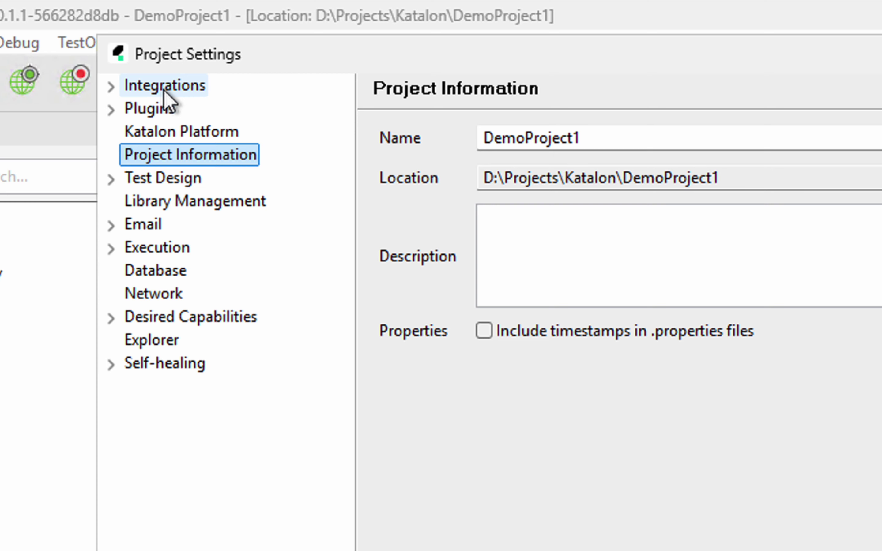
click(165, 90)
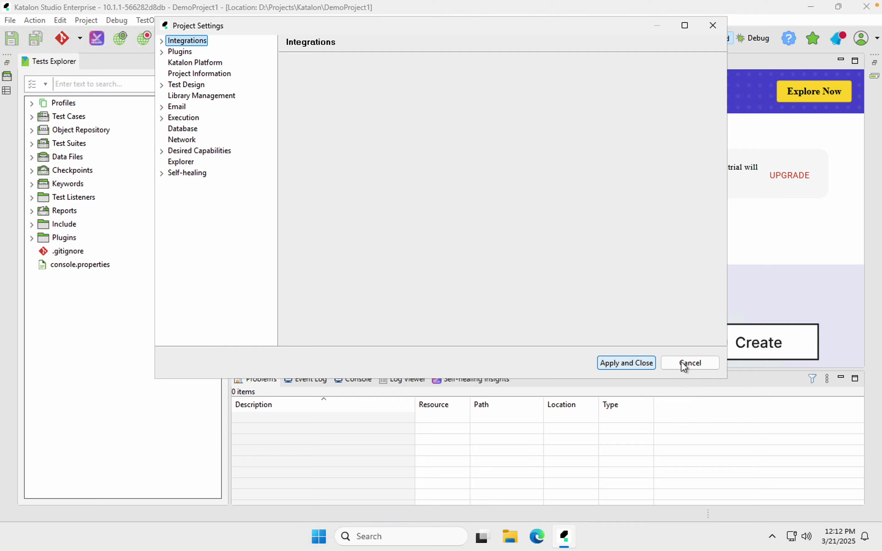
click(696, 364)
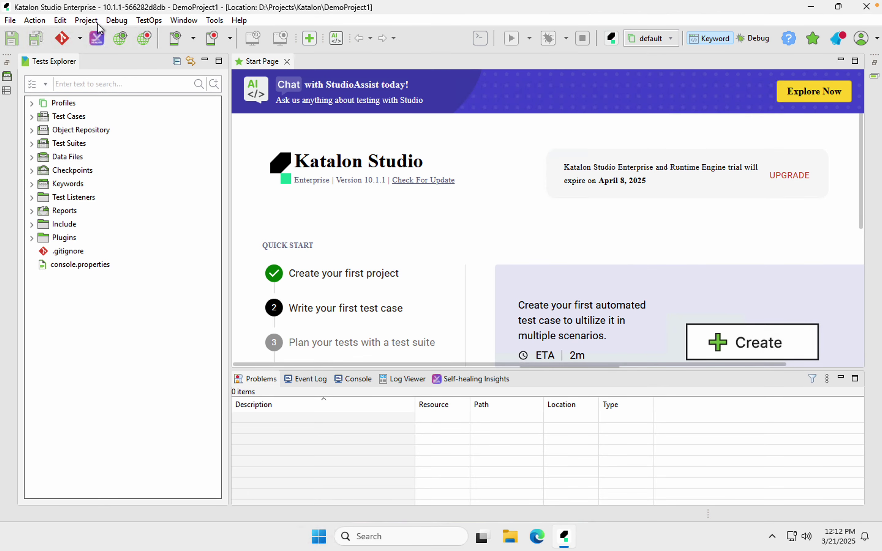
Step: Examine the Debug, TestOps and Window commands, including the ALM - Test Management and Continuous Integration options, and leave without choosing any
click(88, 20)
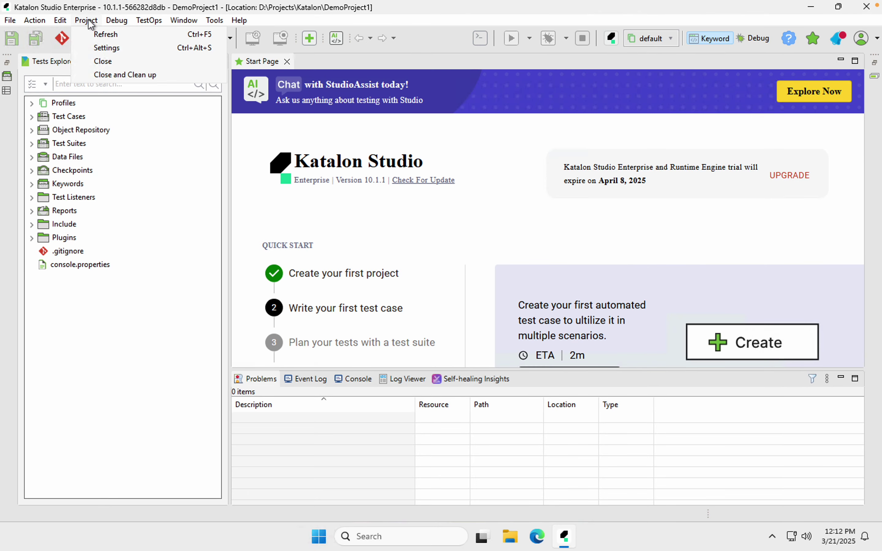
click(112, 21)
mouse_move(172, 23)
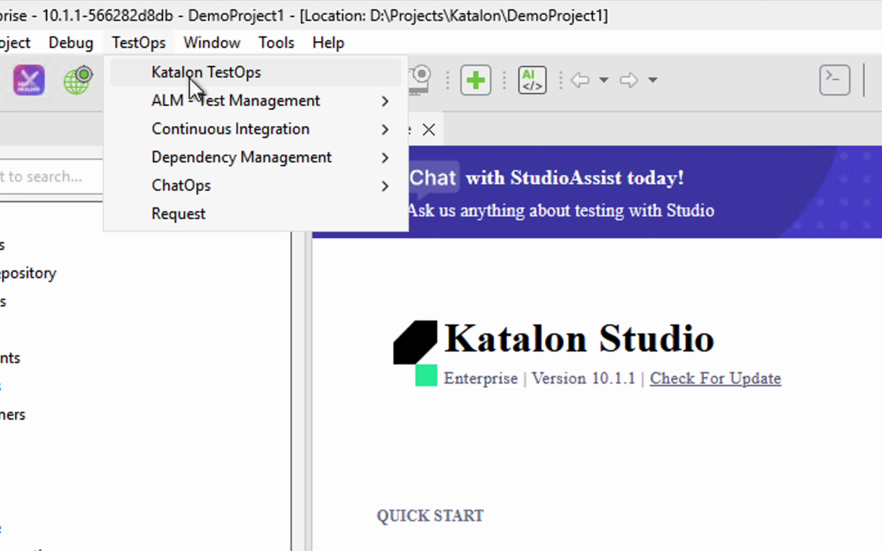
mouse_move(197, 103)
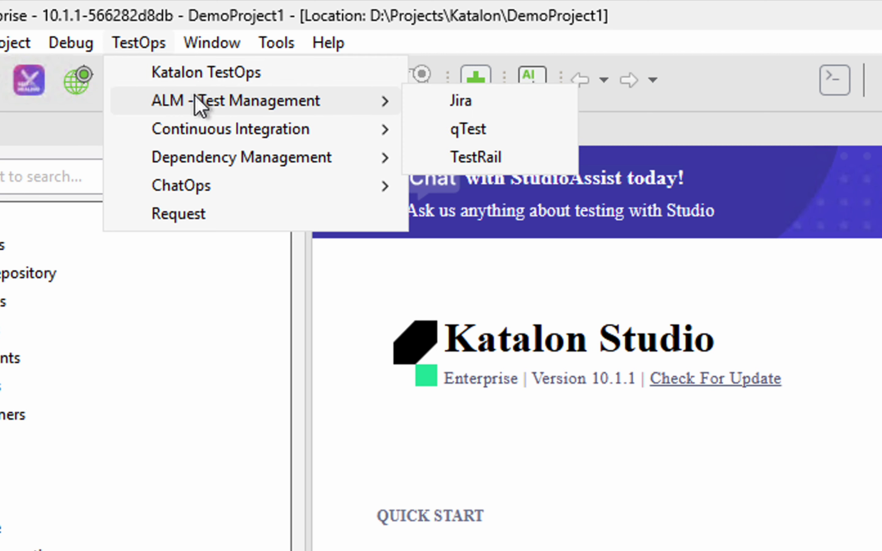
mouse_move(201, 130)
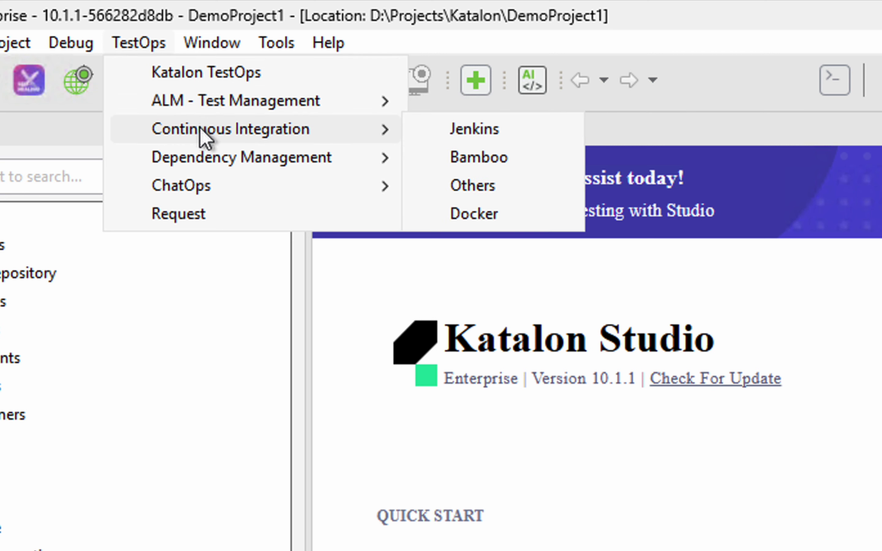
mouse_move(211, 164)
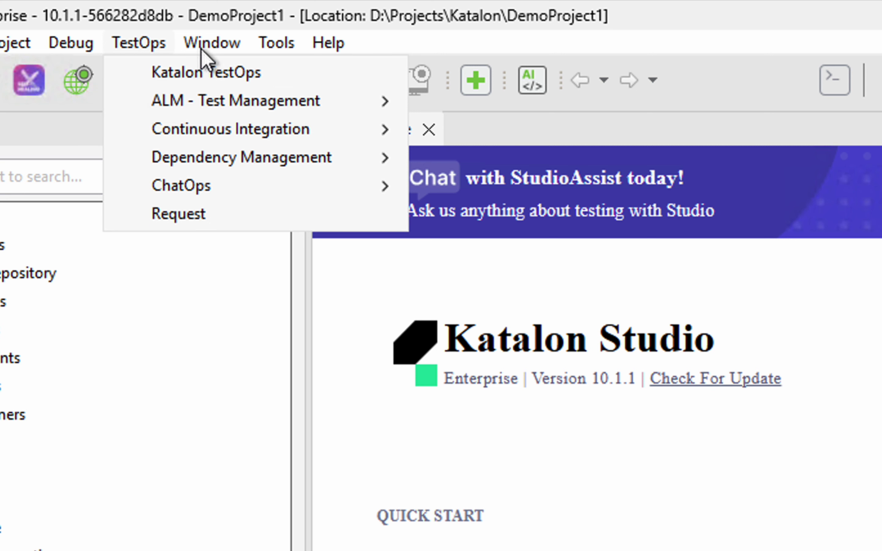
mouse_move(203, 49)
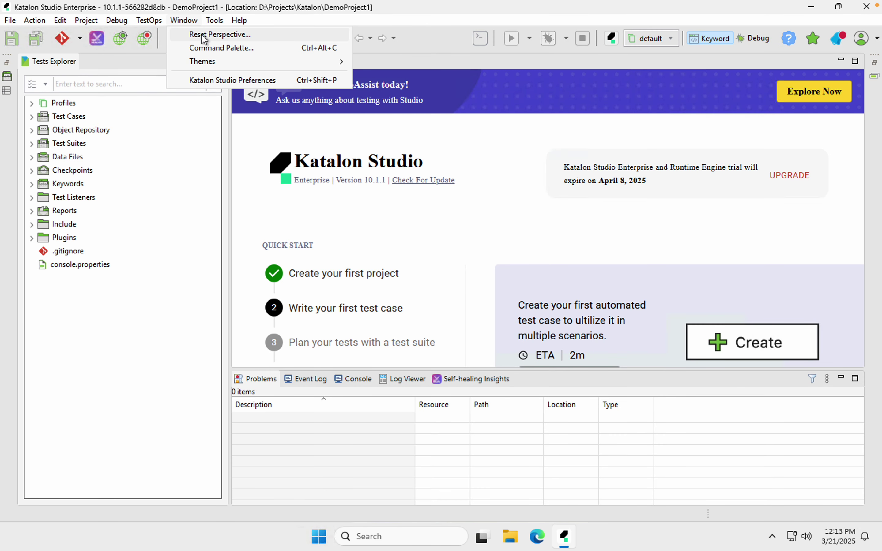
click(178, 159)
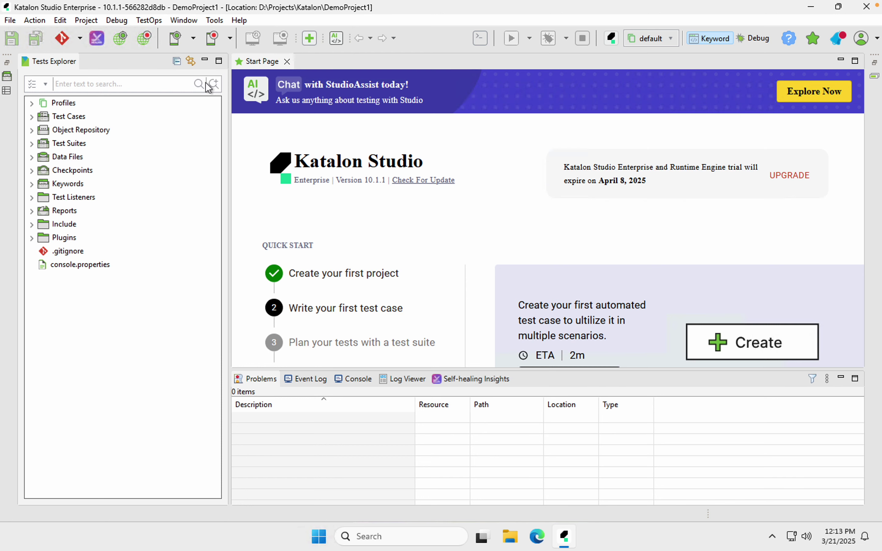
Step: Minimize the Tests Explorer and the Problems panel group, and reset the perspective
click(203, 61)
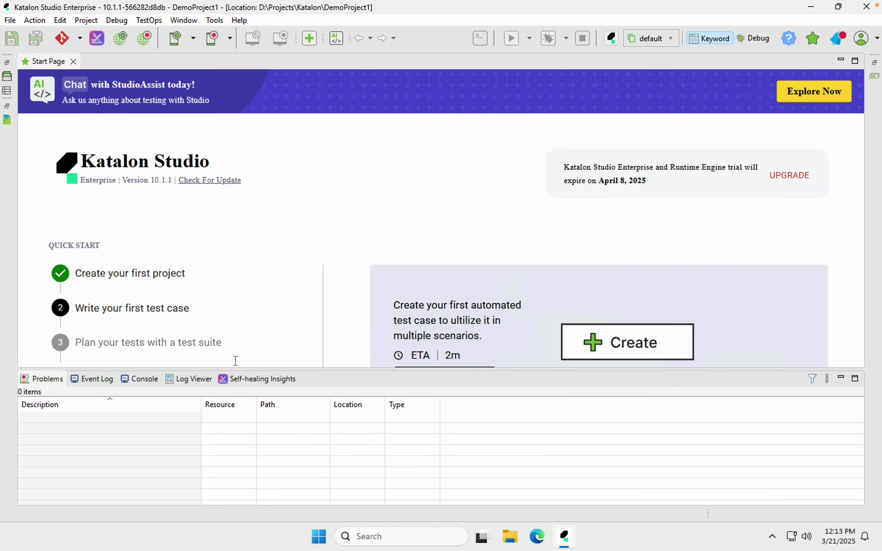
click(841, 379)
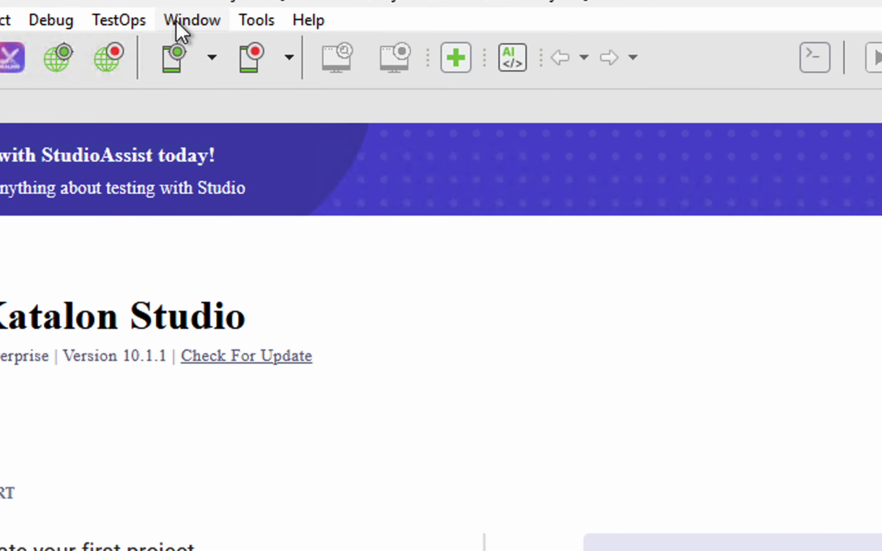
click(178, 20)
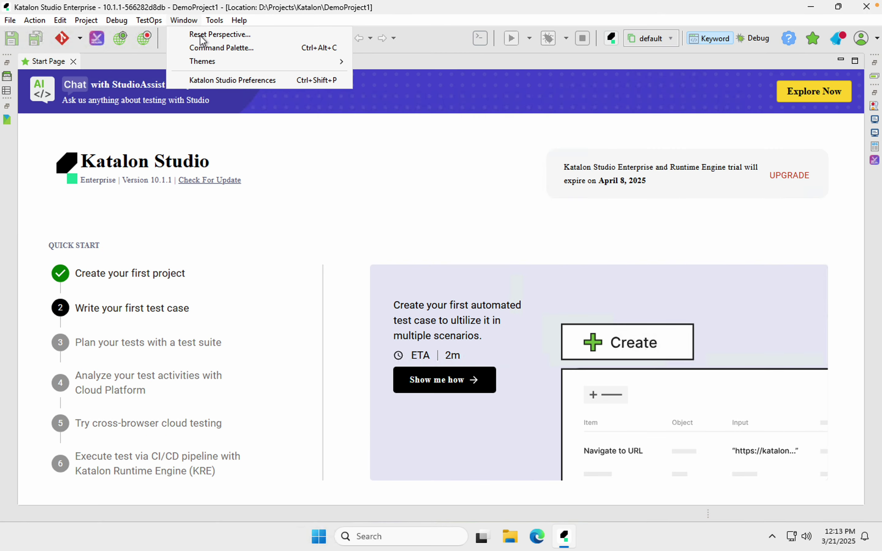
click(223, 48)
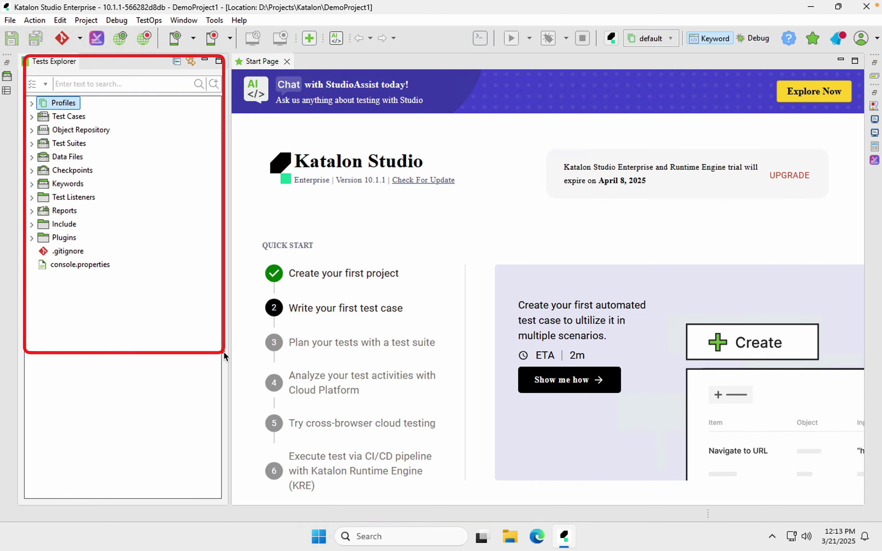
Step: Restore the minimized panel group containing the Console and Event Log below the Start Page, and show the Problems view
click(875, 121)
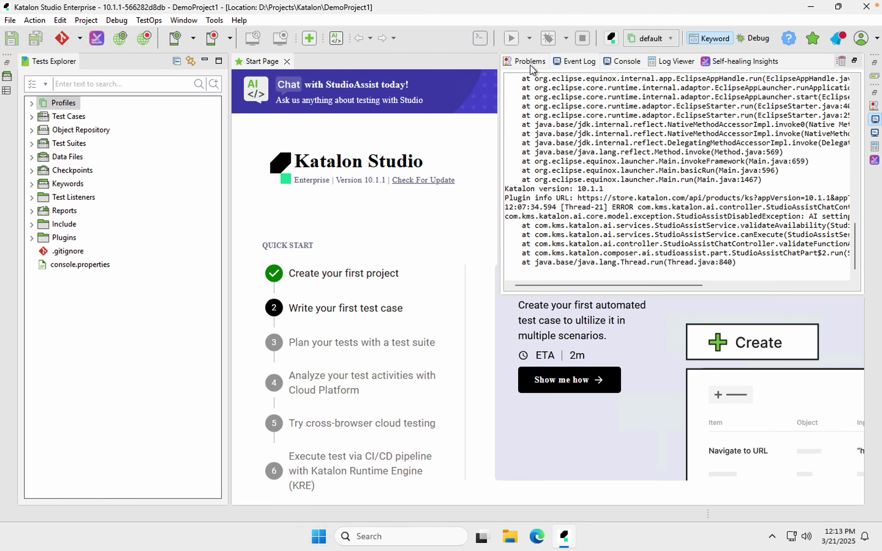
click(855, 62)
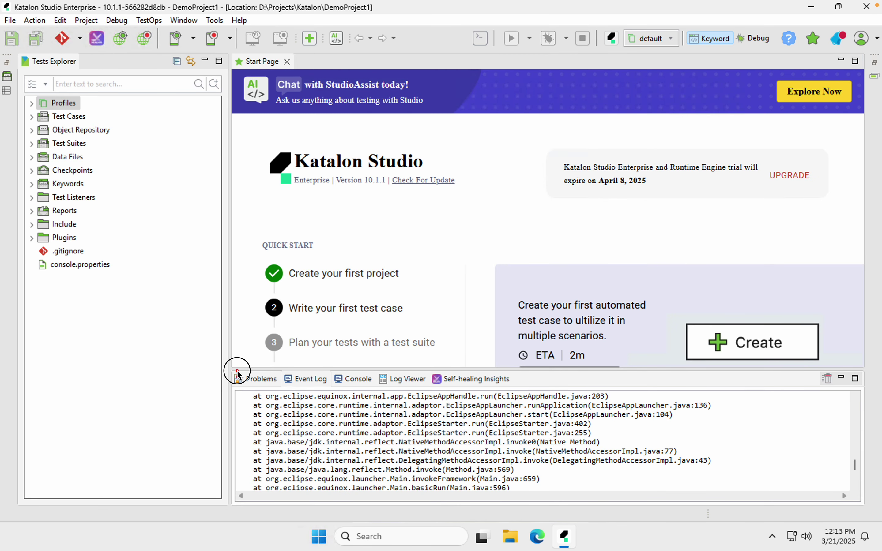
click(251, 384)
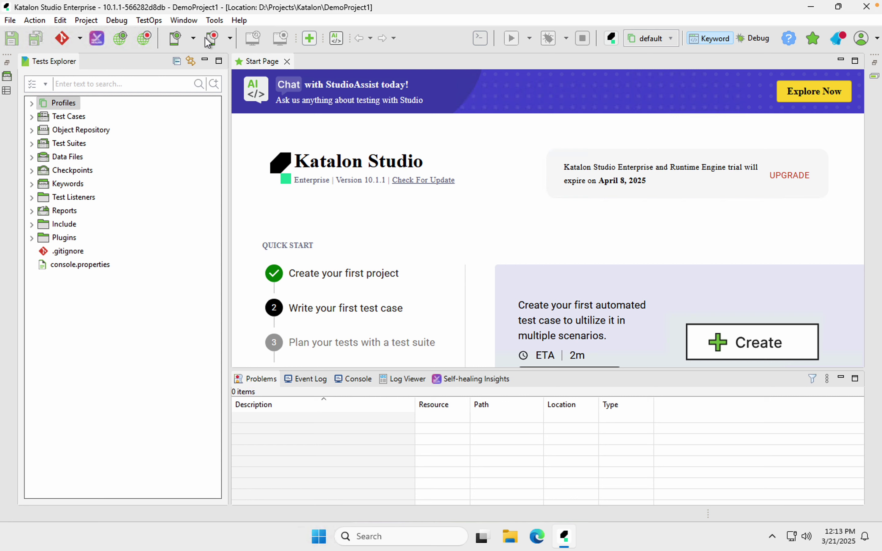
Step: Open the Command Palette and search it for "test"
click(183, 20)
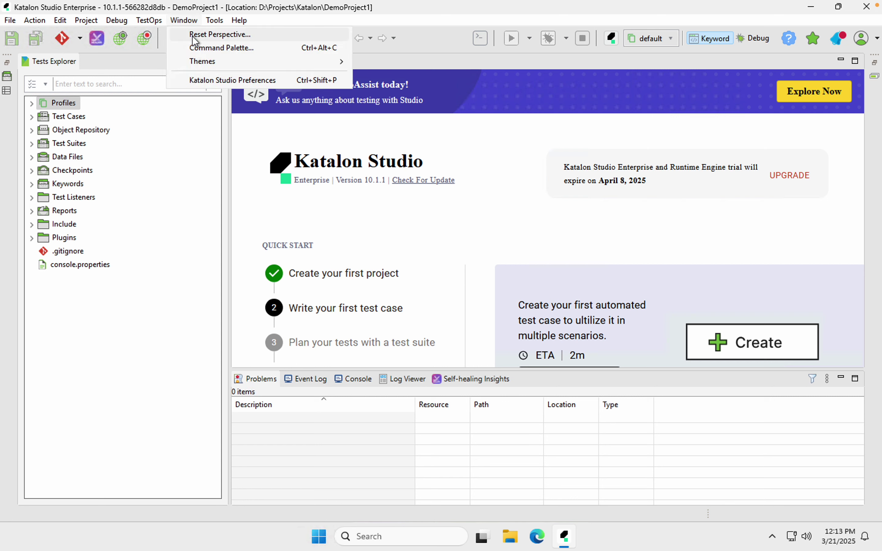
click(725, 55)
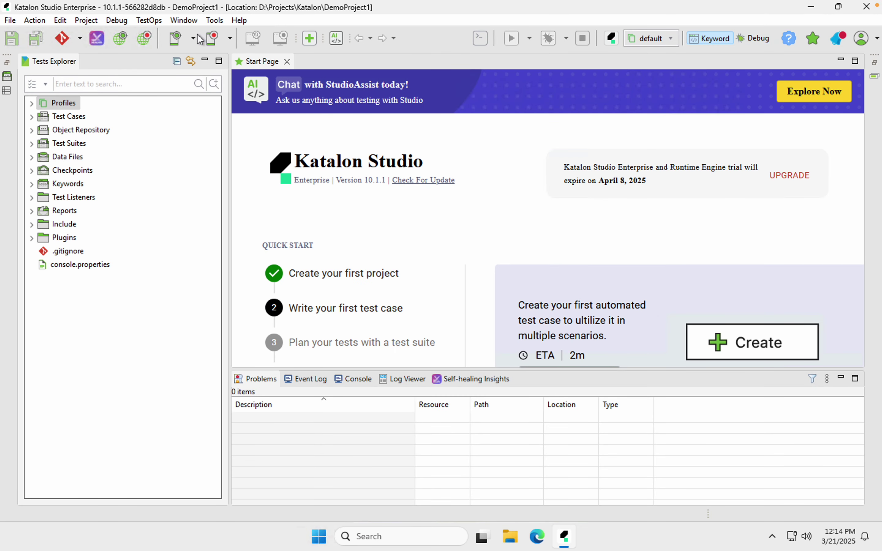
click(188, 24)
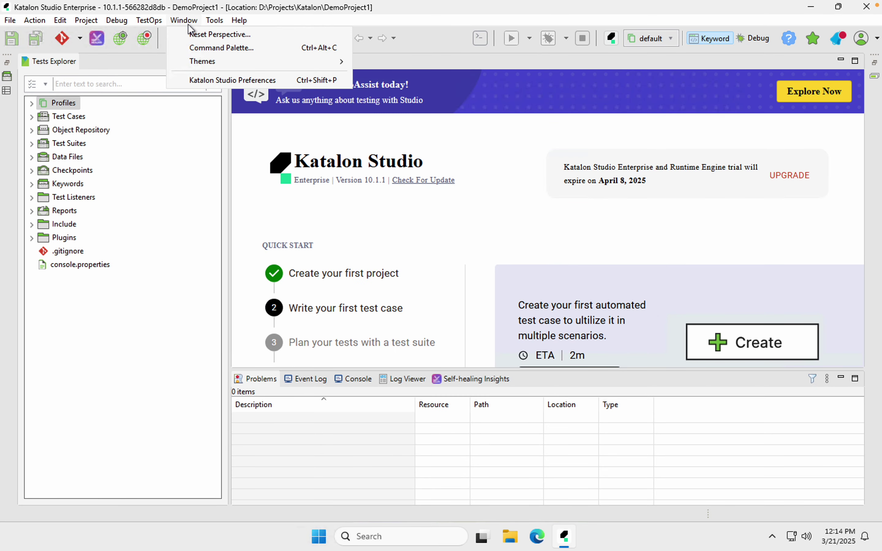
click(203, 50)
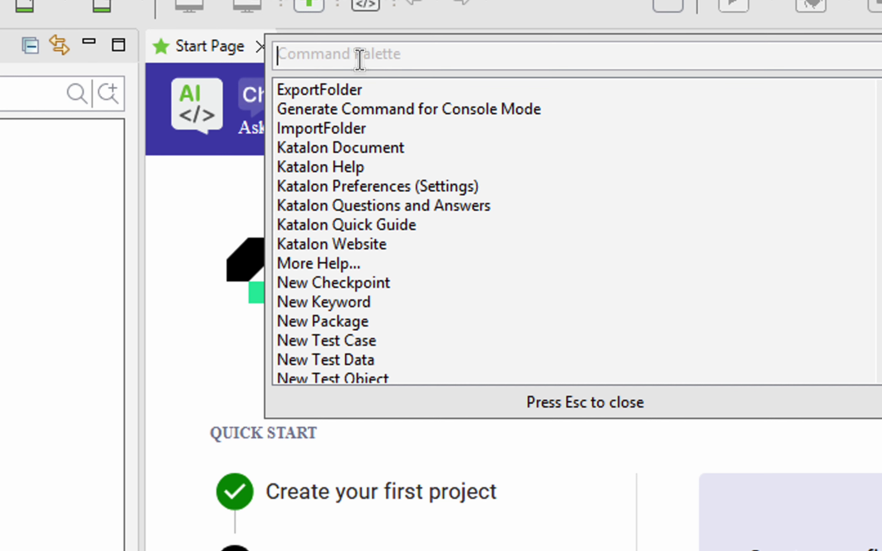
text(test)
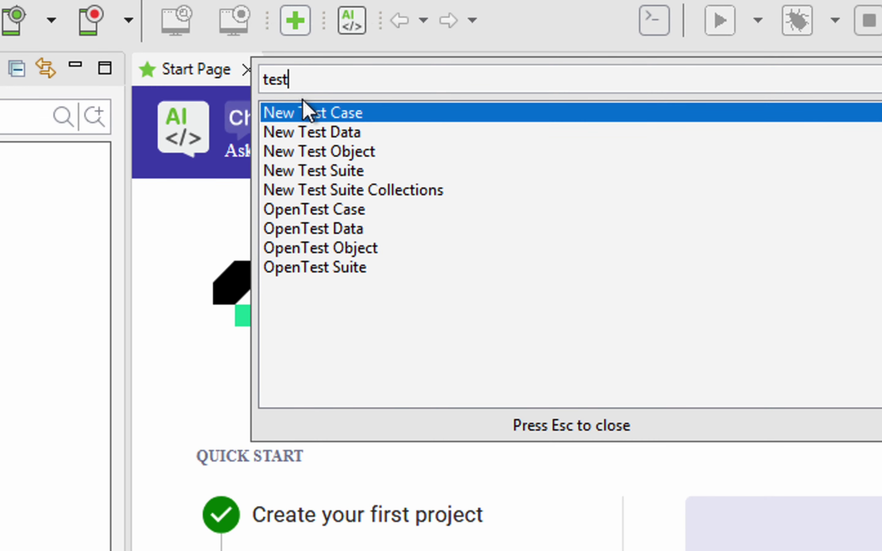
Step: Replace the Command Palette search term with "object" and leave the palette
key(BackSpace)
key(BackSpace)
key(BackSpace)
key(BackSpace)
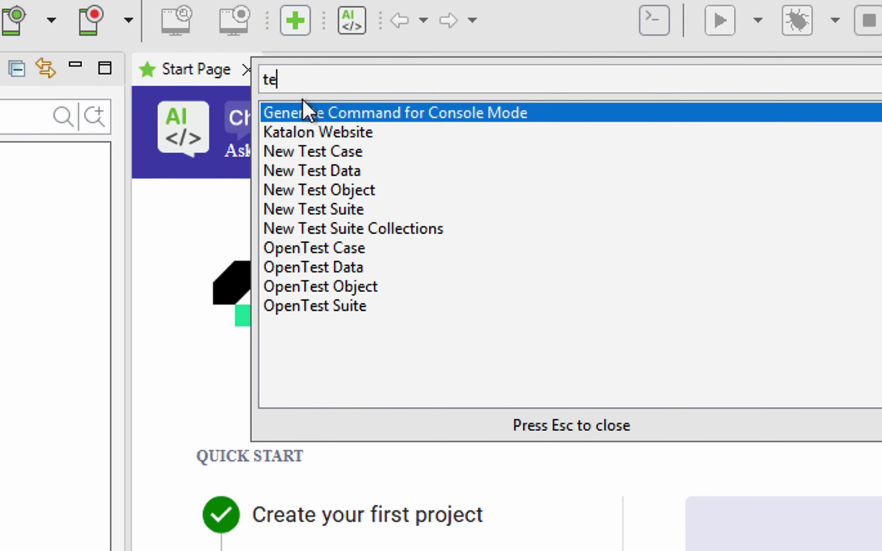
text(object)
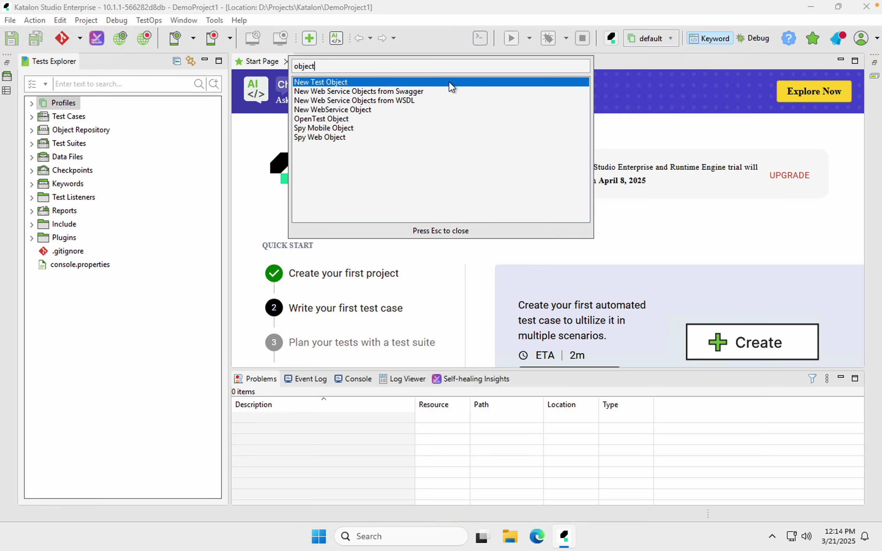
click(449, 82)
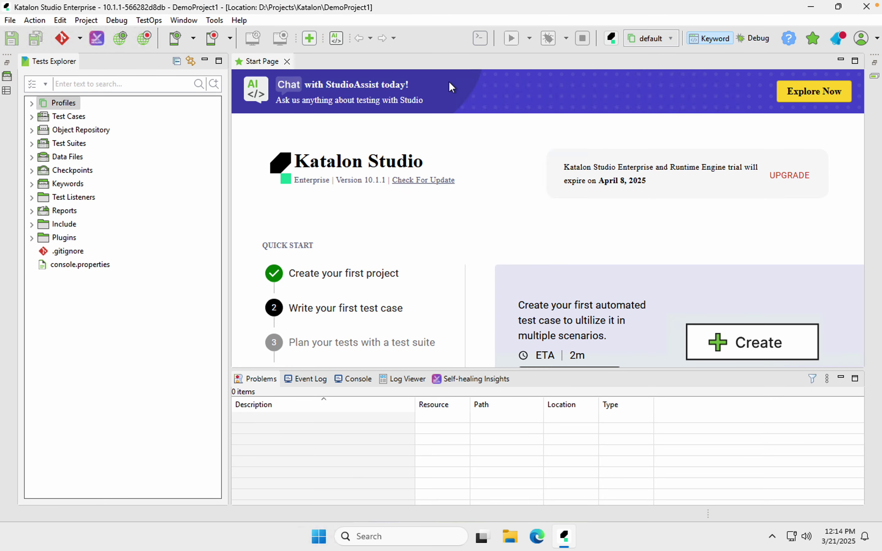
Step: Open the Katalon Studio Preferences and review the General and Cucumber categories, collapsing each after viewing
click(181, 21)
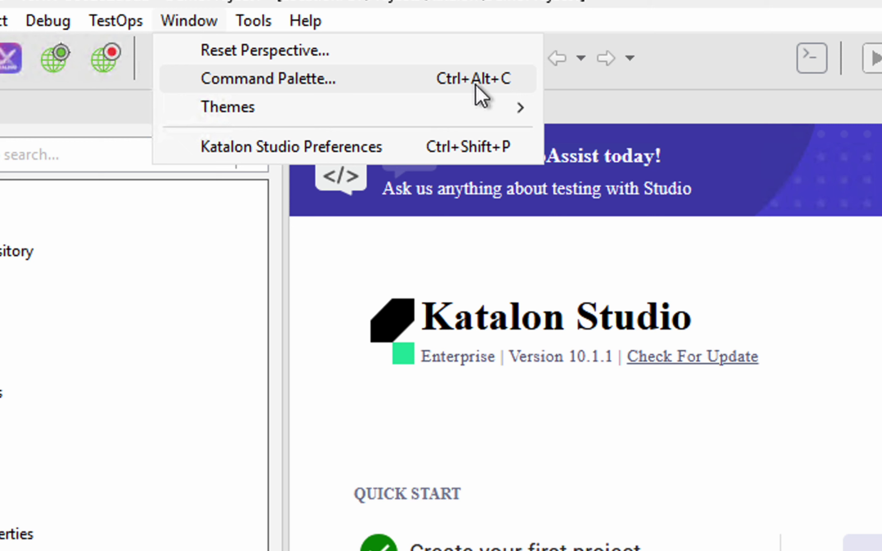
mouse_move(433, 113)
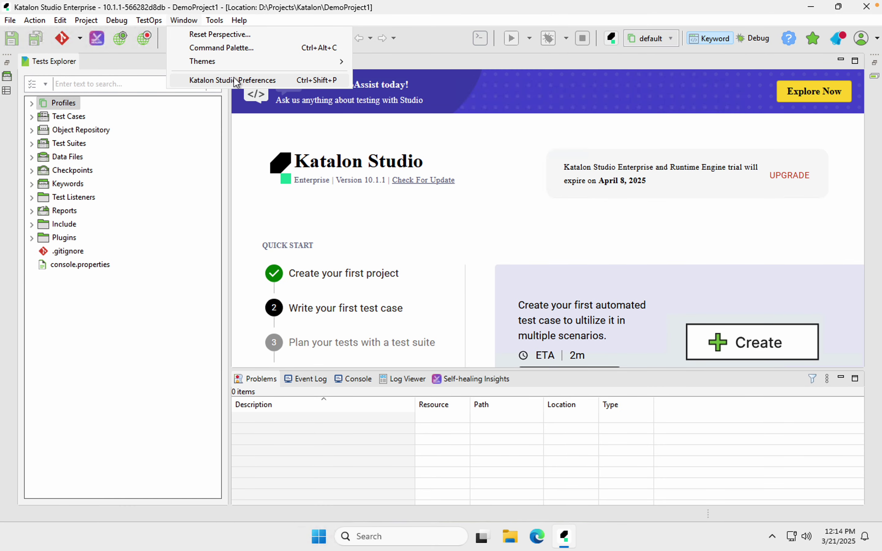
click(233, 80)
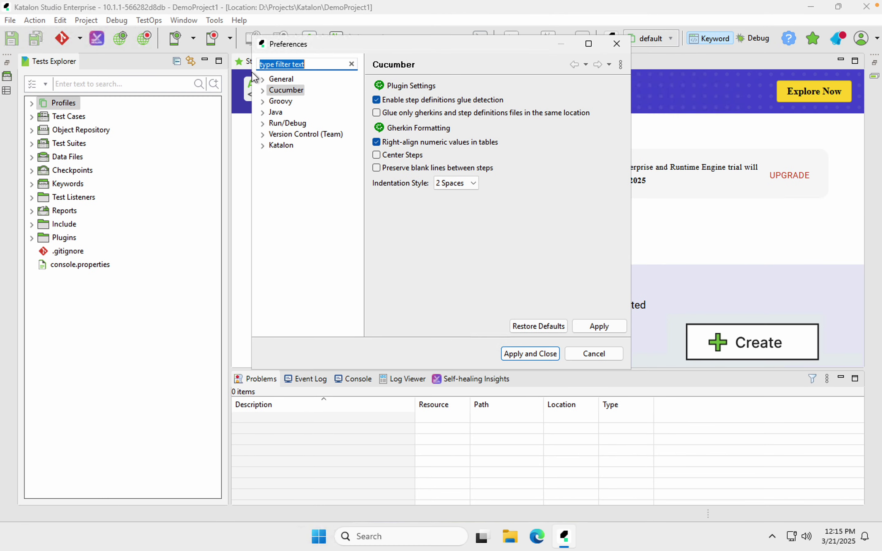
click(262, 80)
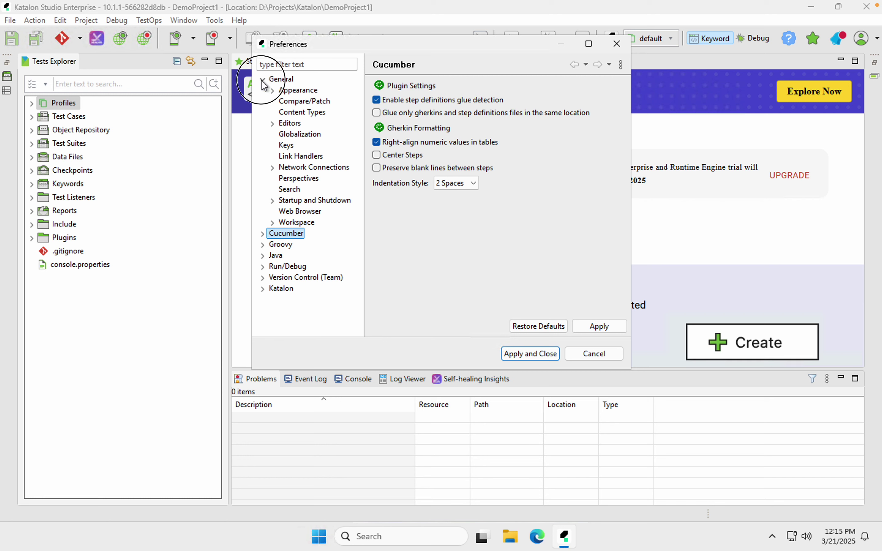
click(263, 80)
click(263, 80)
click(263, 80)
click(263, 91)
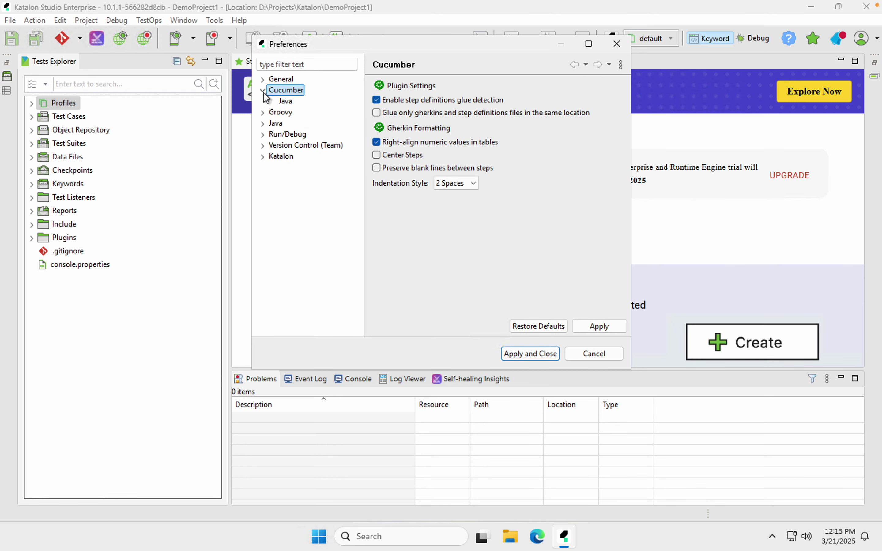
click(263, 91)
click(262, 102)
click(262, 102)
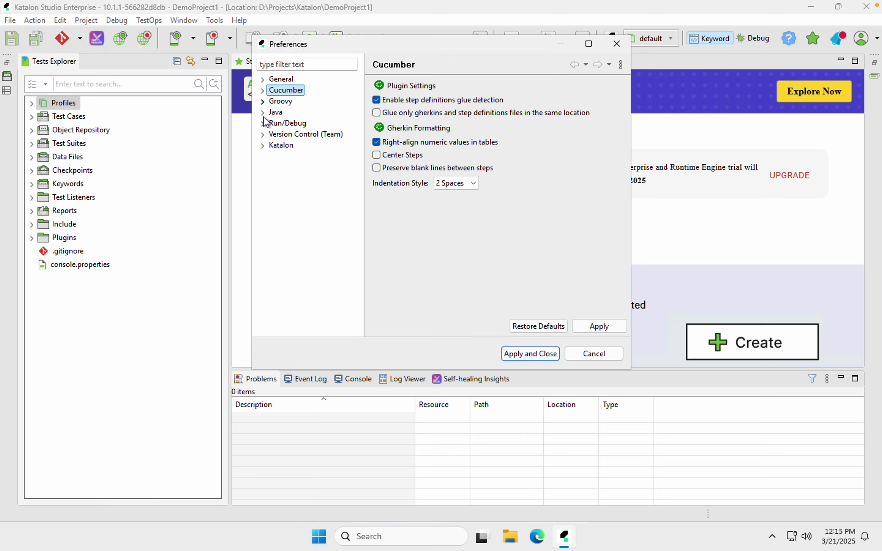
Step: Expand the Java, Version Control (Team) and Katalon preference categories to examine their pages
click(262, 113)
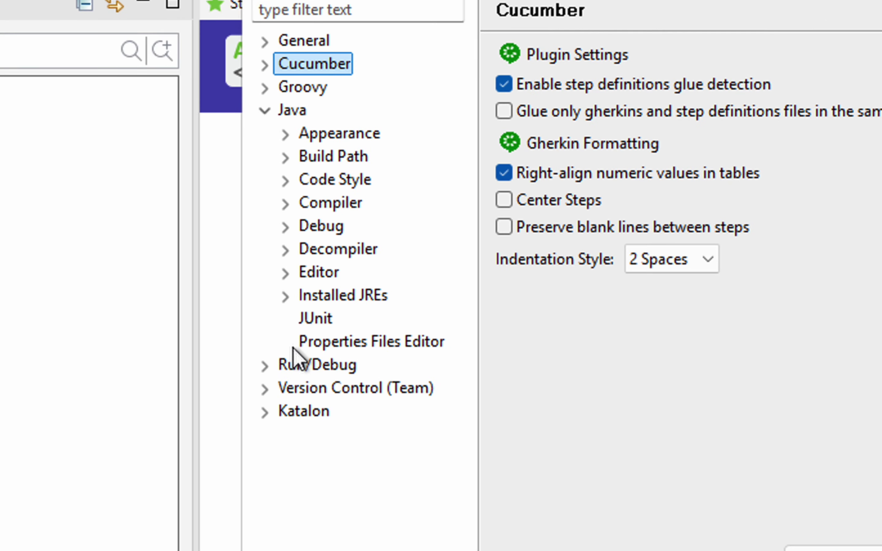
click(265, 390)
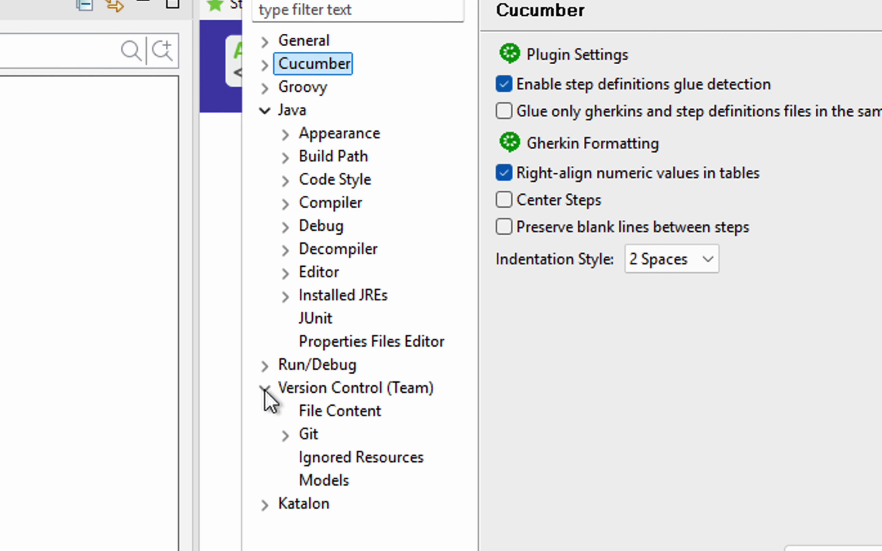
click(268, 505)
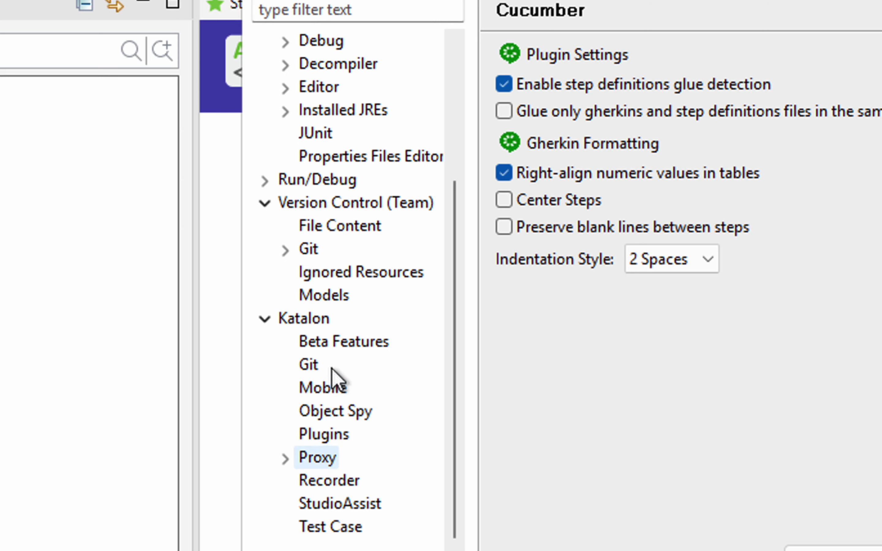
Step: View the Beta Features preferences, try enabling Katalon Web Recorder, and disable it again
click(328, 342)
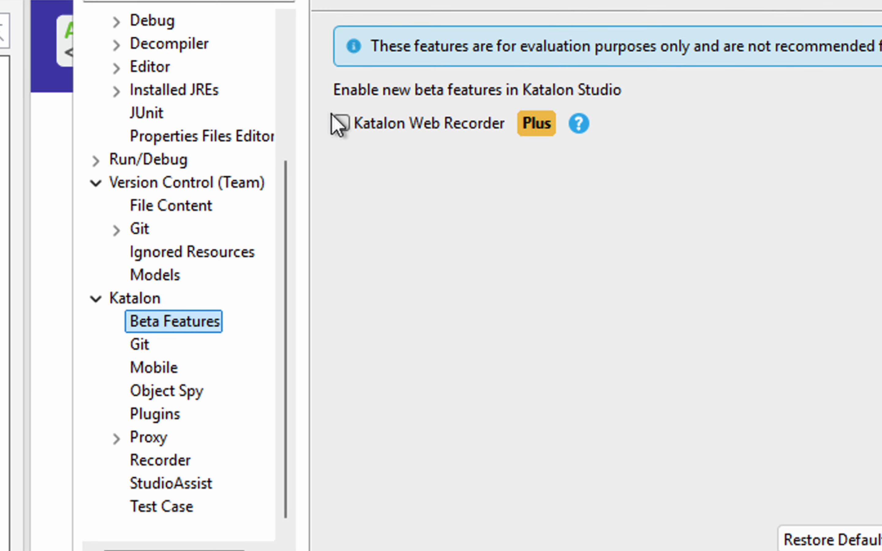
click(341, 123)
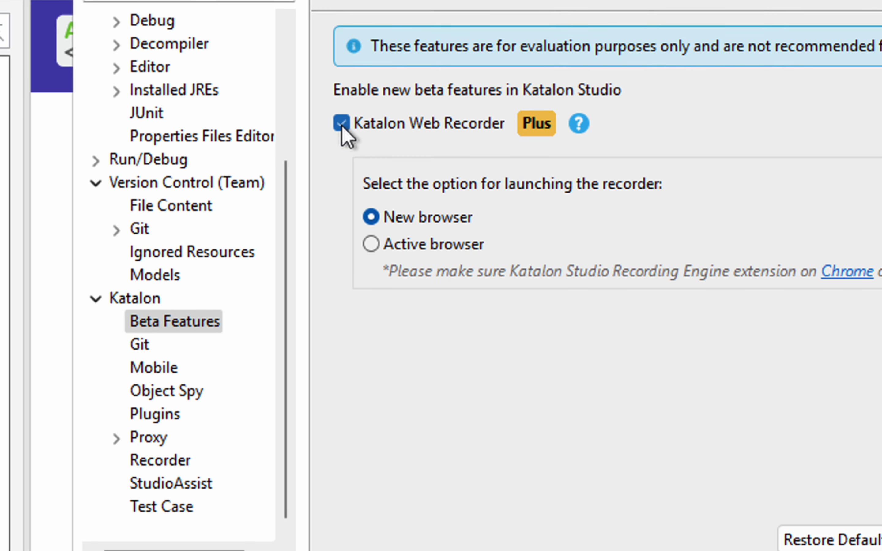
click(341, 124)
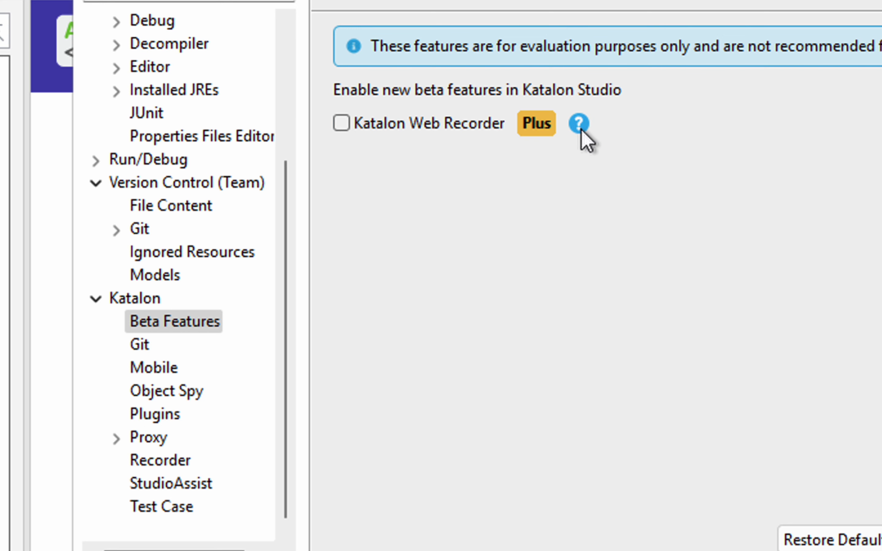
Step: Review the Proxy subpages and the Test Case preferences, and cancel the Preferences dialog
click(115, 439)
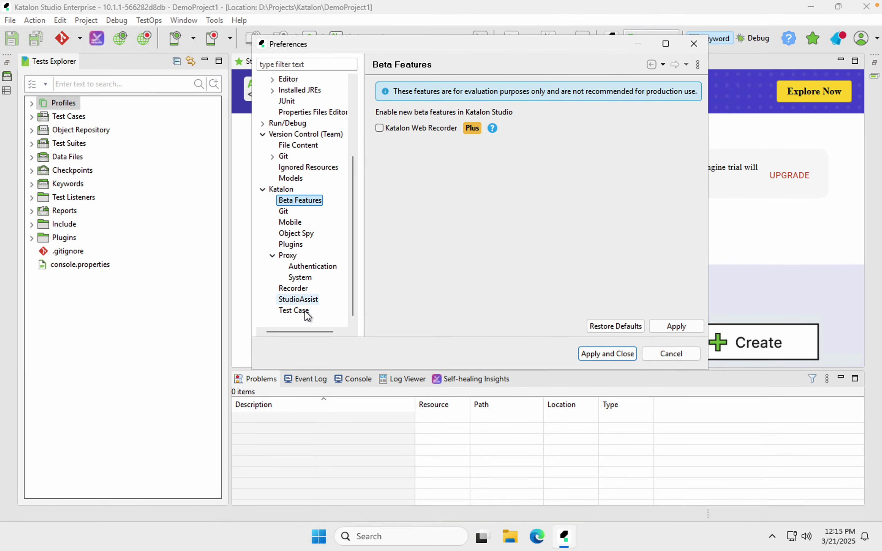
click(305, 311)
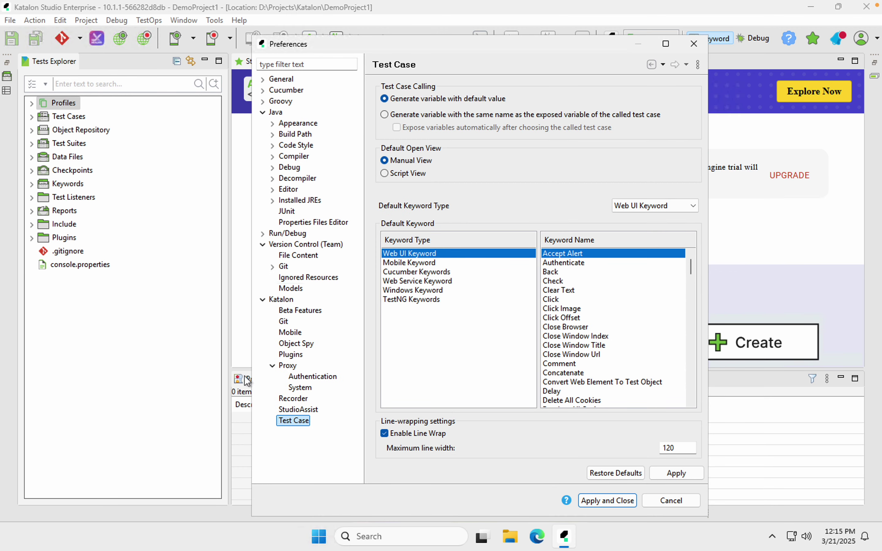
click(673, 500)
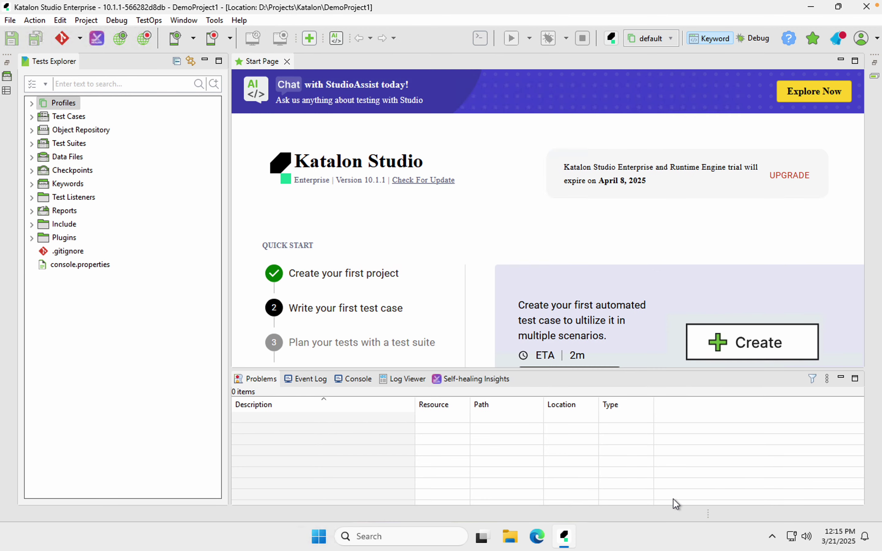
Step: Review the Plugin, Update WebDrivers, Web and Utility tools, open Export Test Artifact to view its dialog, and close it
click(185, 21)
mouse_move(221, 20)
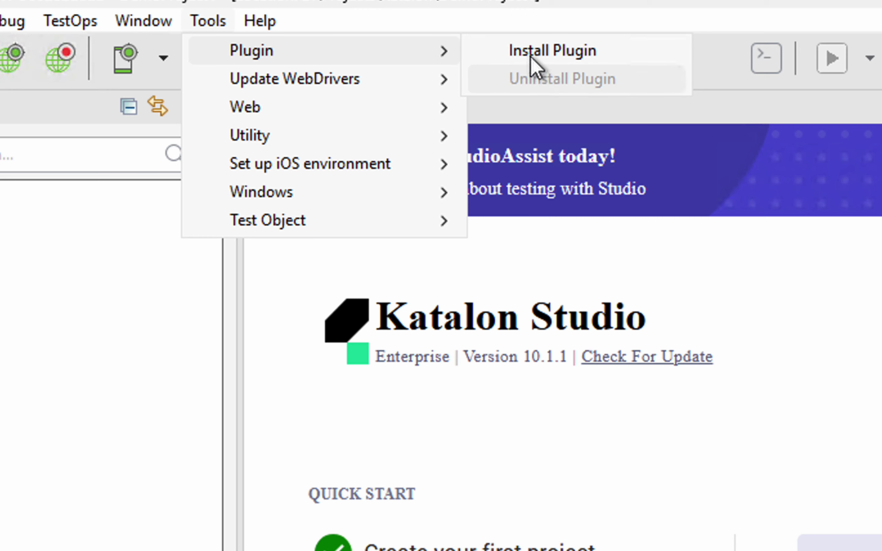
mouse_move(340, 81)
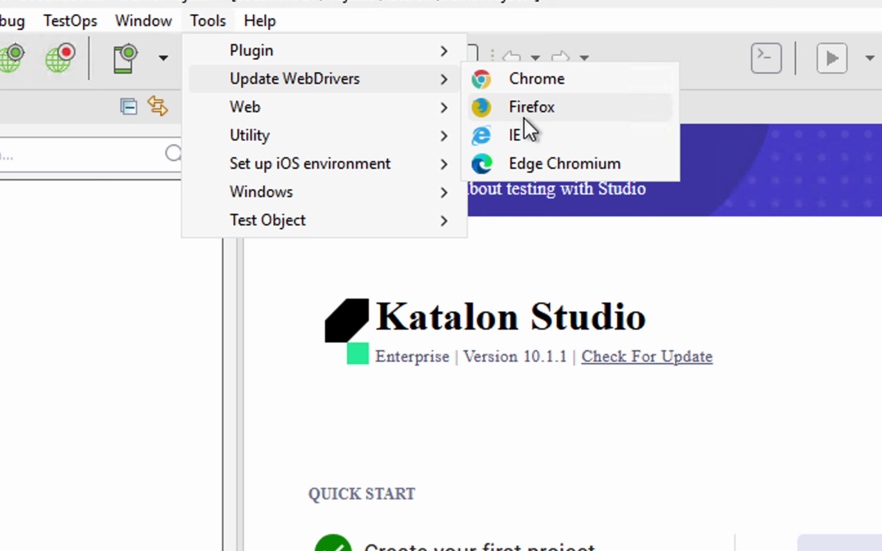
mouse_move(390, 107)
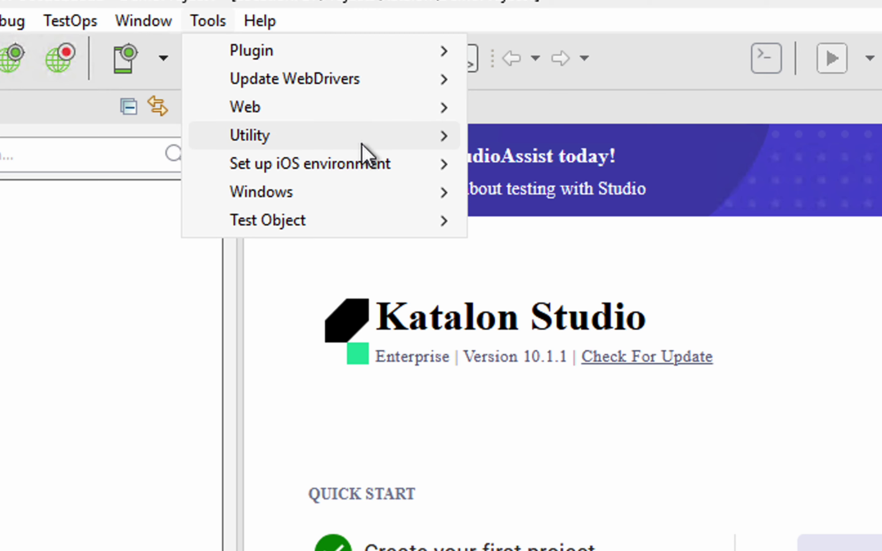
mouse_move(362, 144)
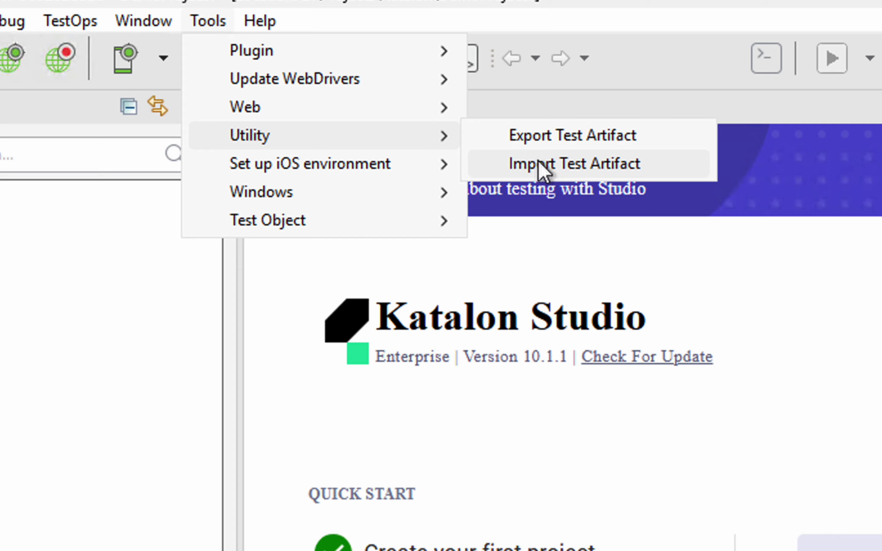
click(568, 138)
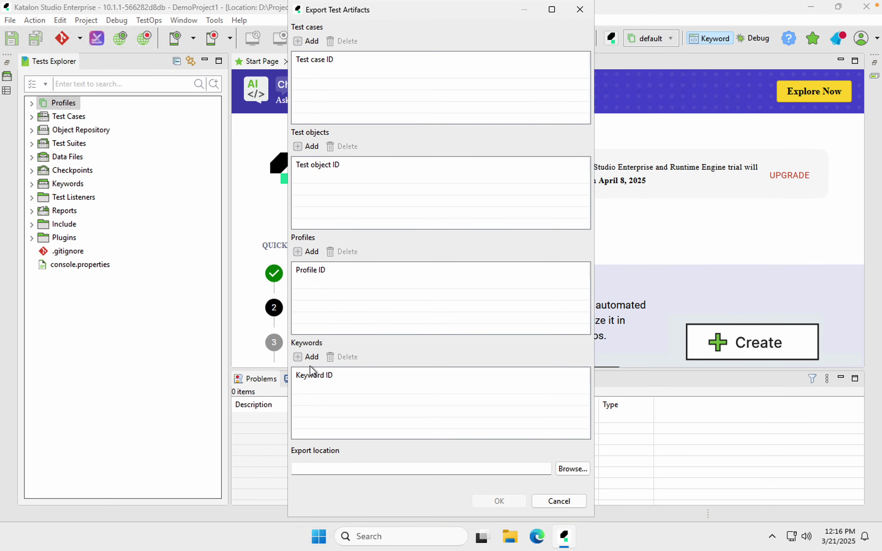
click(579, 10)
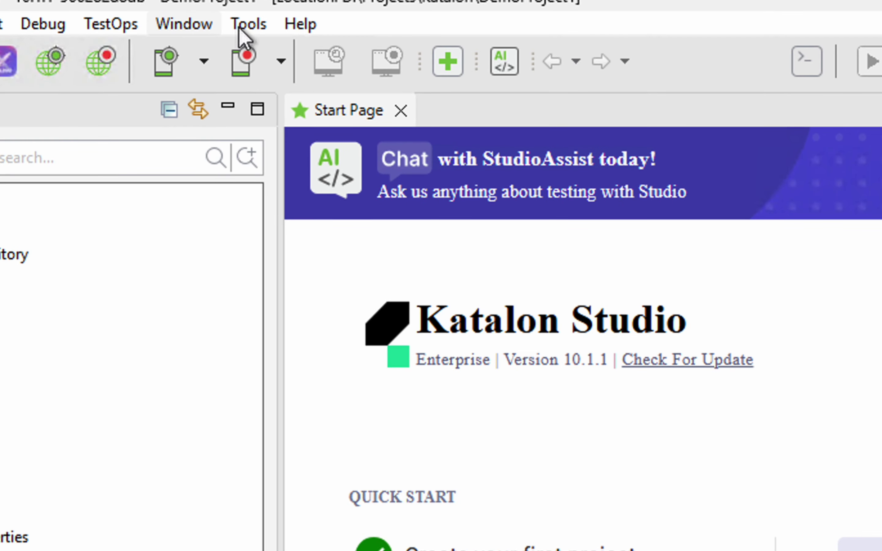
Step: Review the tool options for setting up the iOS environment, Windows and Test Object
click(214, 21)
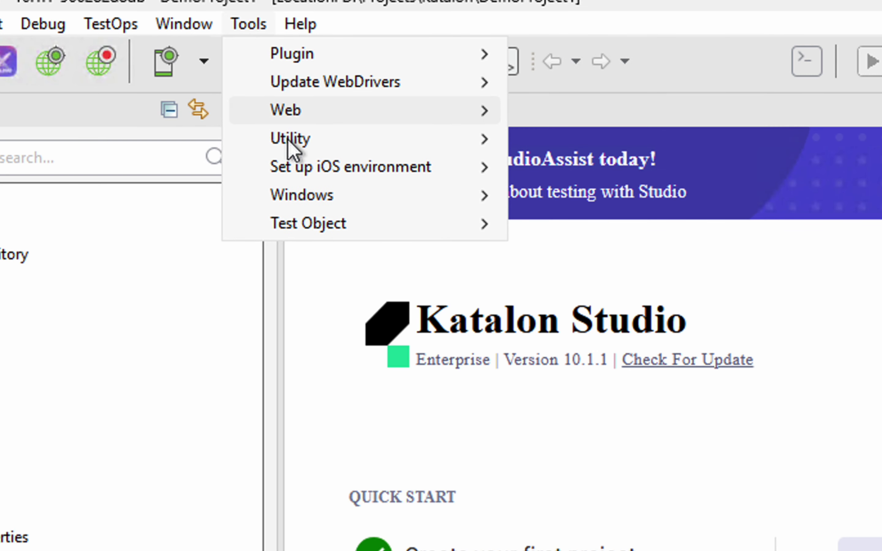
mouse_move(291, 146)
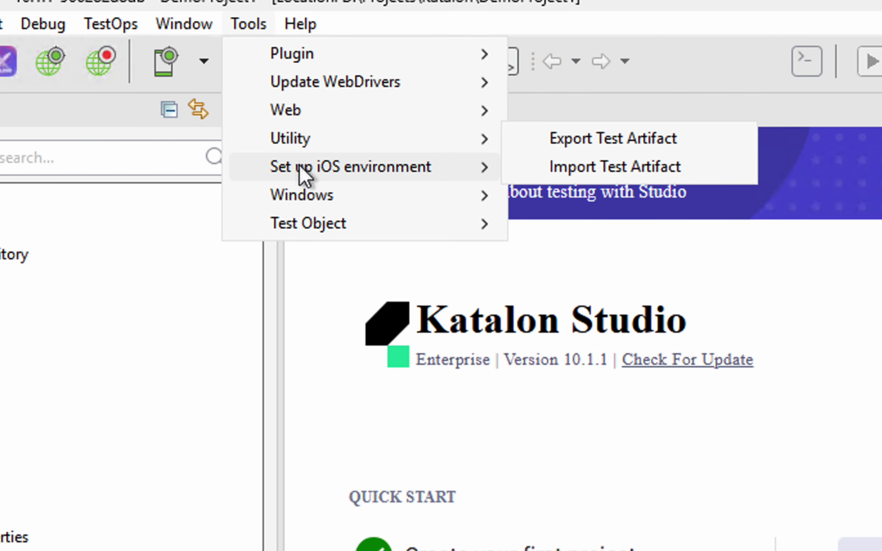
mouse_move(299, 167)
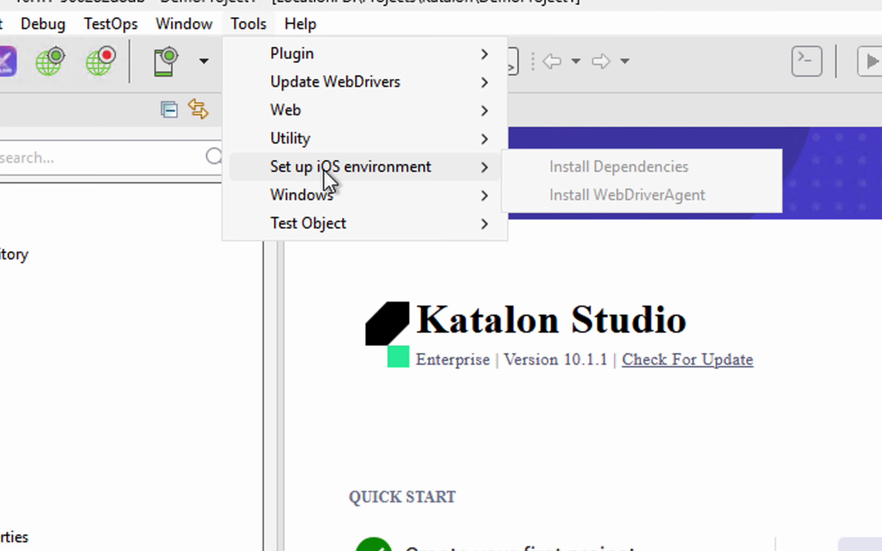
mouse_move(351, 194)
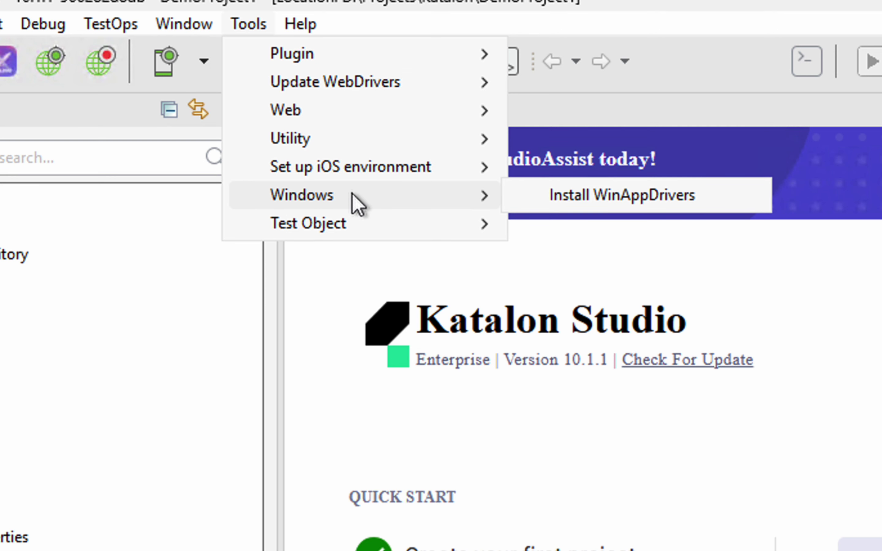
mouse_move(350, 222)
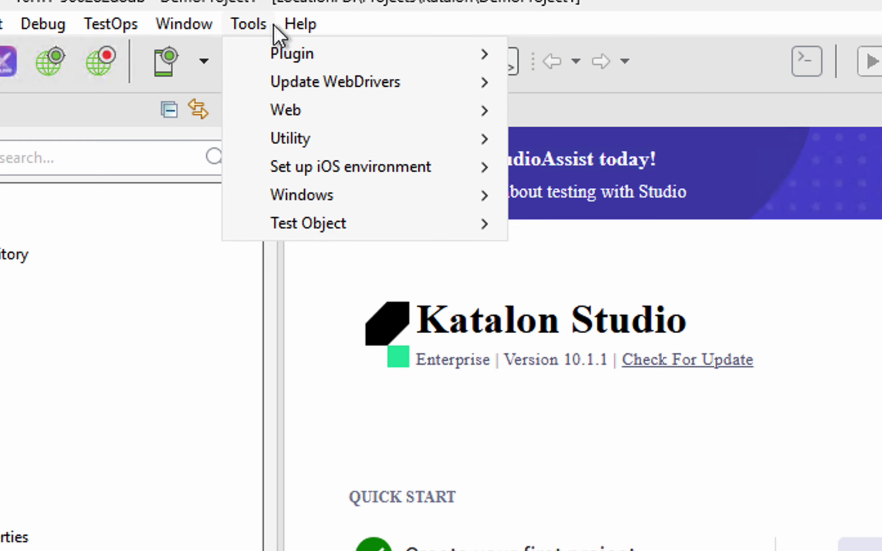
Step: Review the Help options, including Studio Walkthrough and Tutorial, and dismiss them
mouse_move(303, 31)
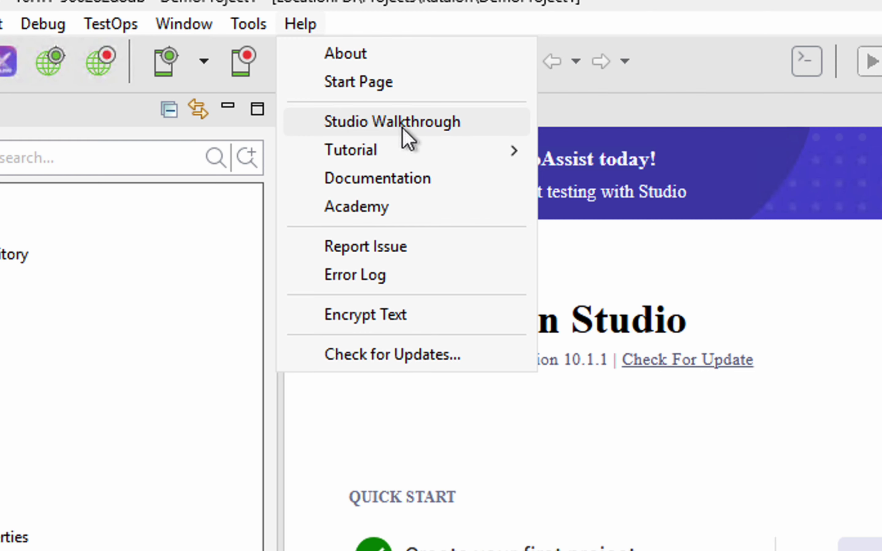
mouse_move(399, 155)
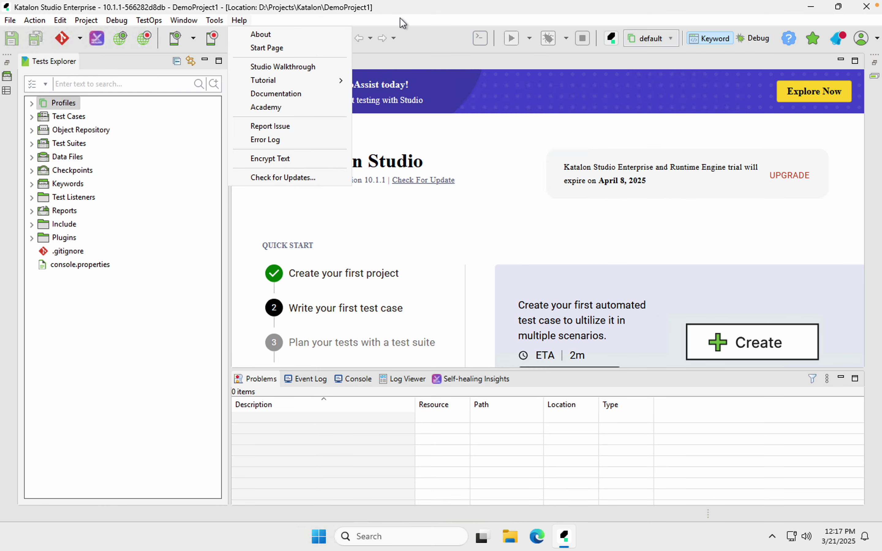
click(638, 18)
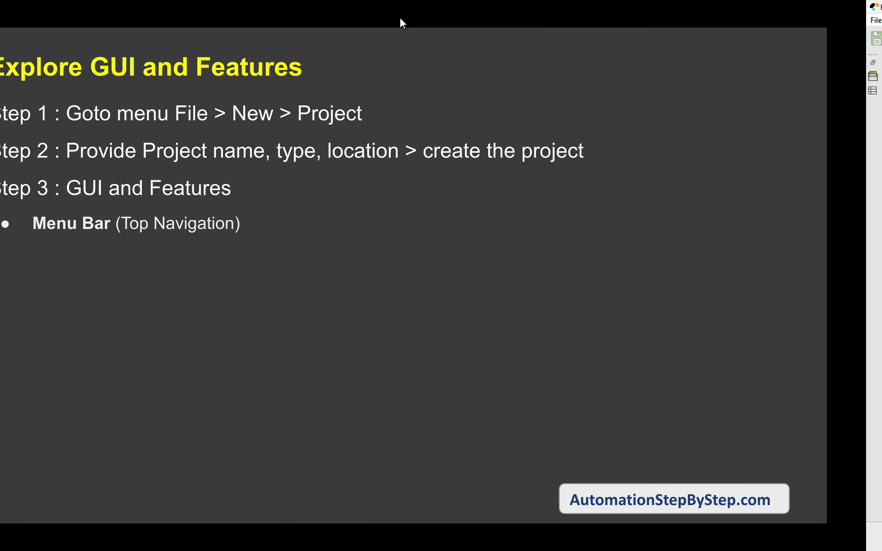
click(430, 261)
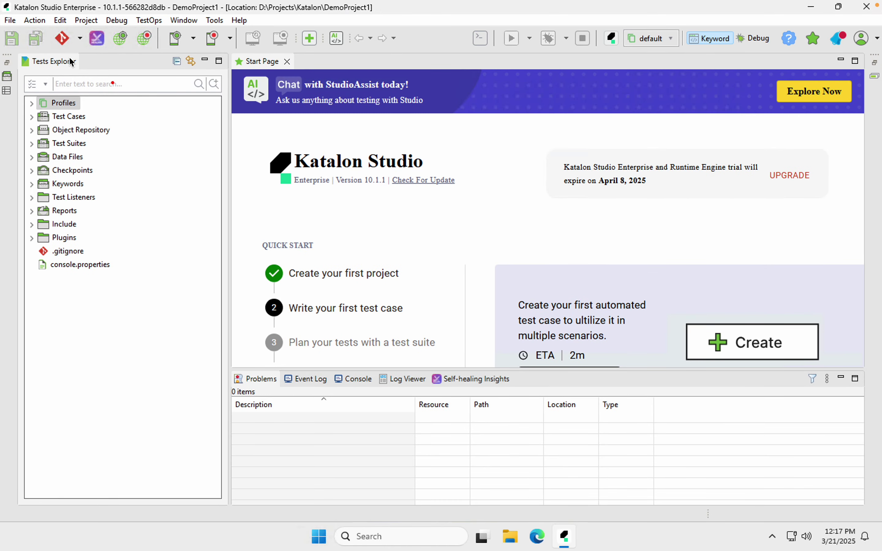
drag(2, 32, 879, 55)
drag(1, 31, 878, 54)
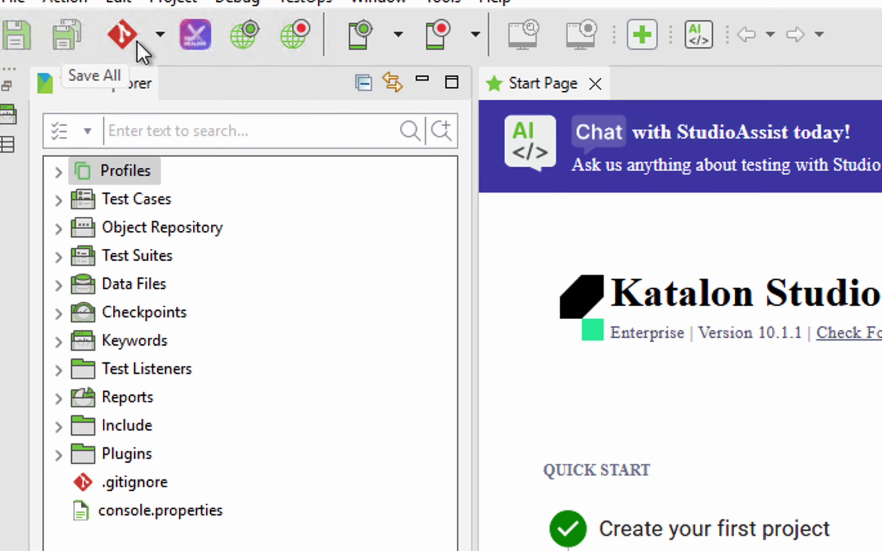
Step: Review the Git project options and the Self-healing options without choosing any of them
click(160, 35)
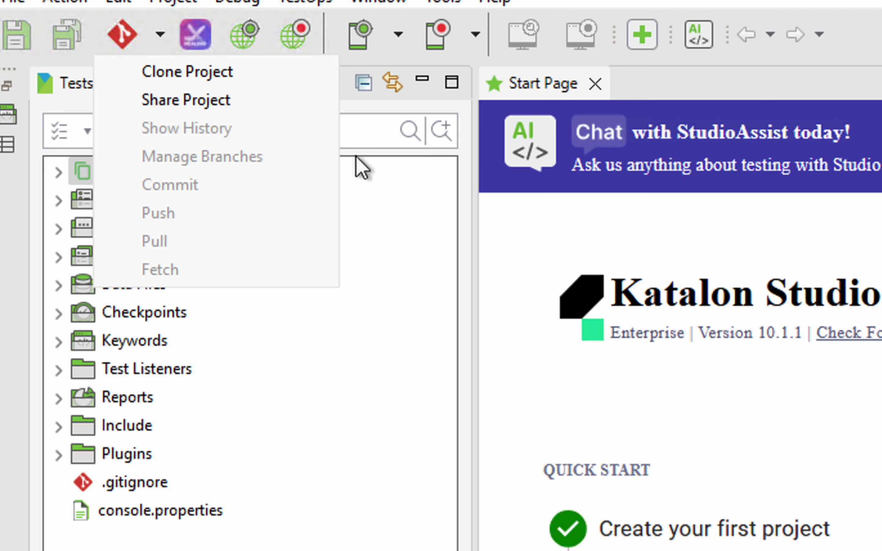
click(394, 207)
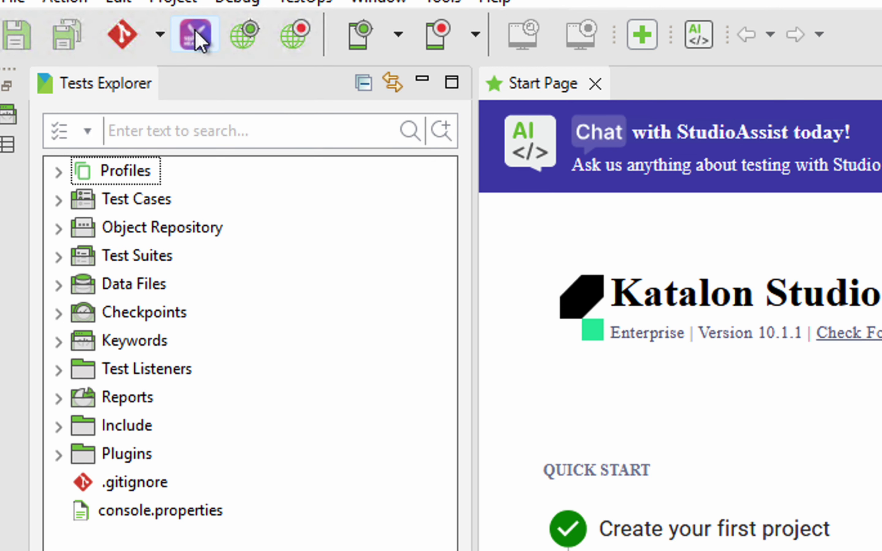
click(195, 31)
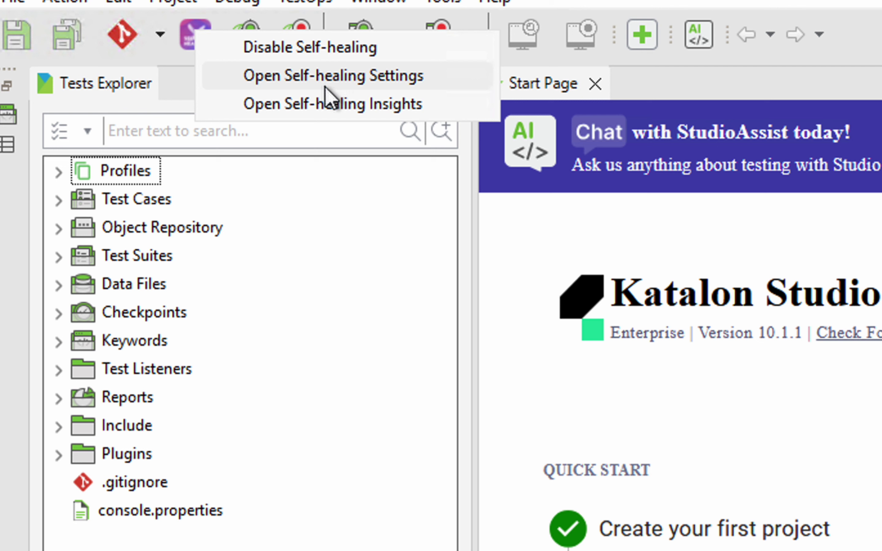
click(179, 58)
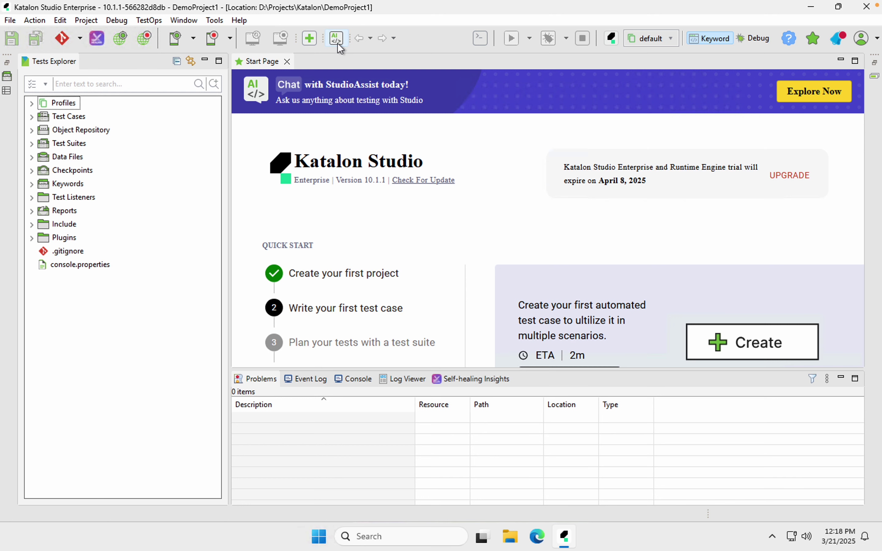
Step: Open StudioAssist, examine its test script generation and code explanation features, and close it
click(336, 38)
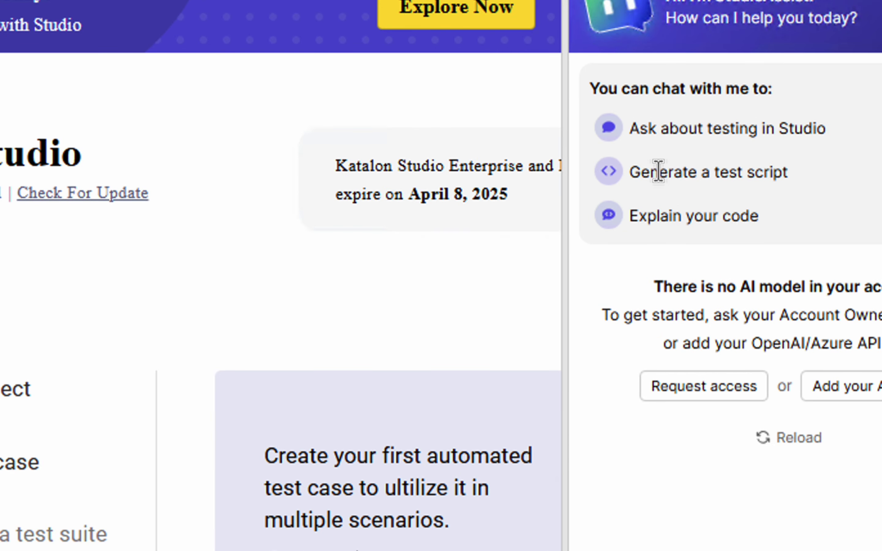
click(695, 174)
drag(788, 174, 638, 174)
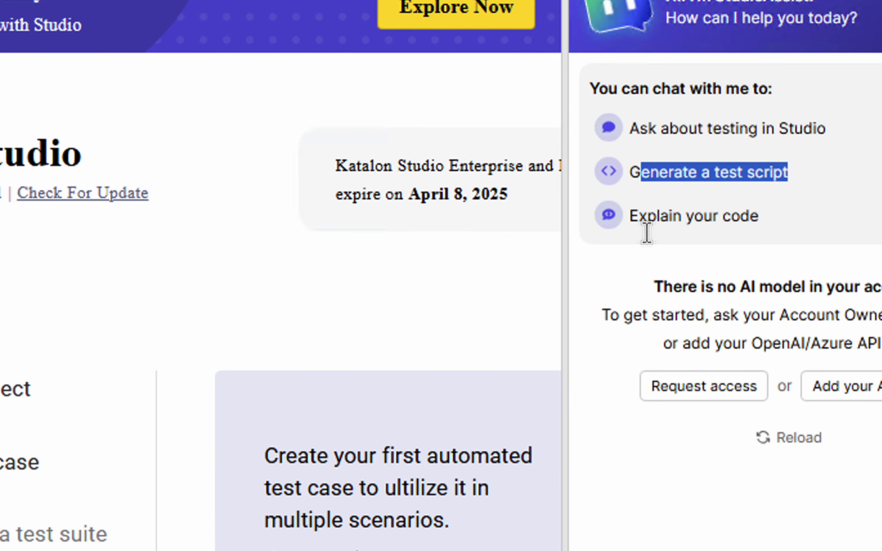
drag(640, 217, 766, 220)
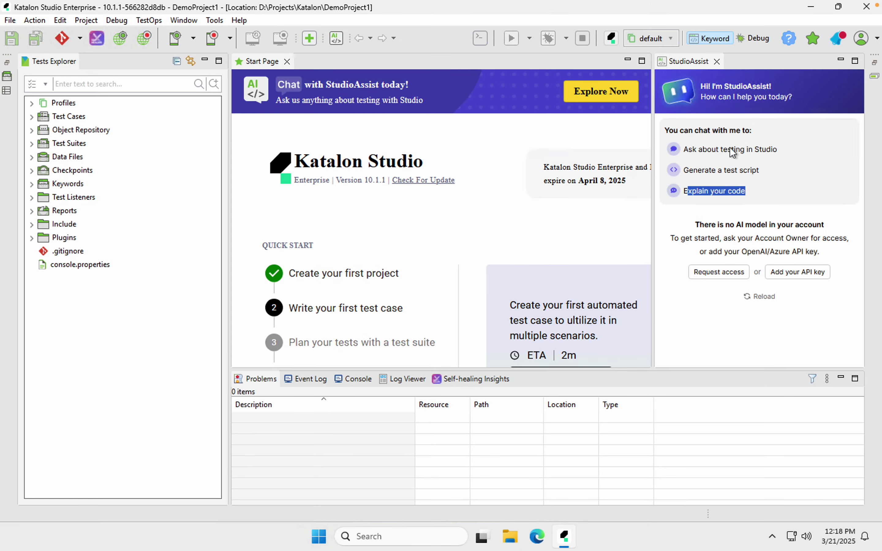
click(715, 62)
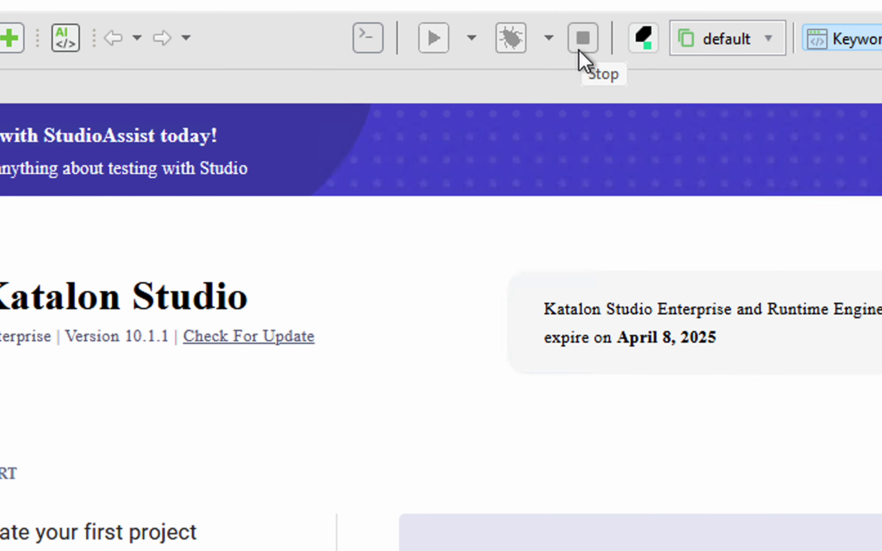
Step: View the Katalon Platform project settings, cancel the dialog, and check the available execution profiles
click(645, 39)
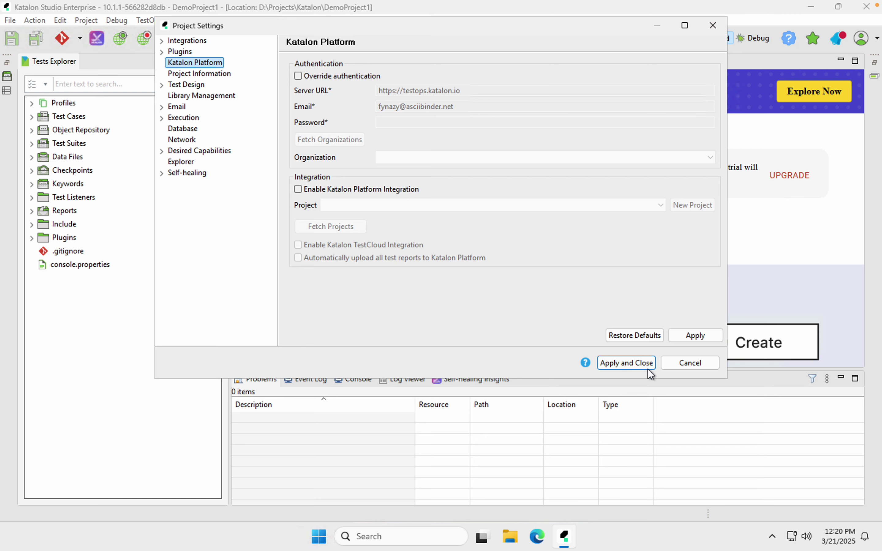
click(681, 364)
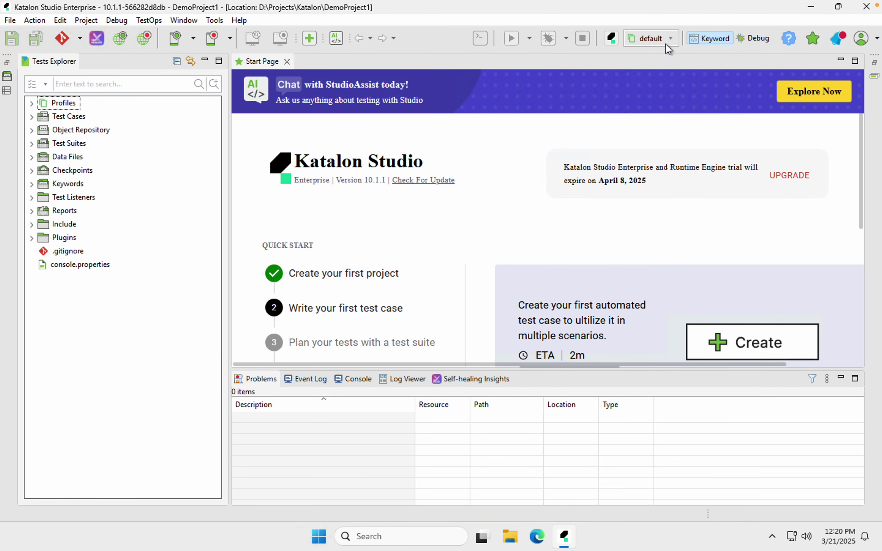
click(669, 38)
click(670, 41)
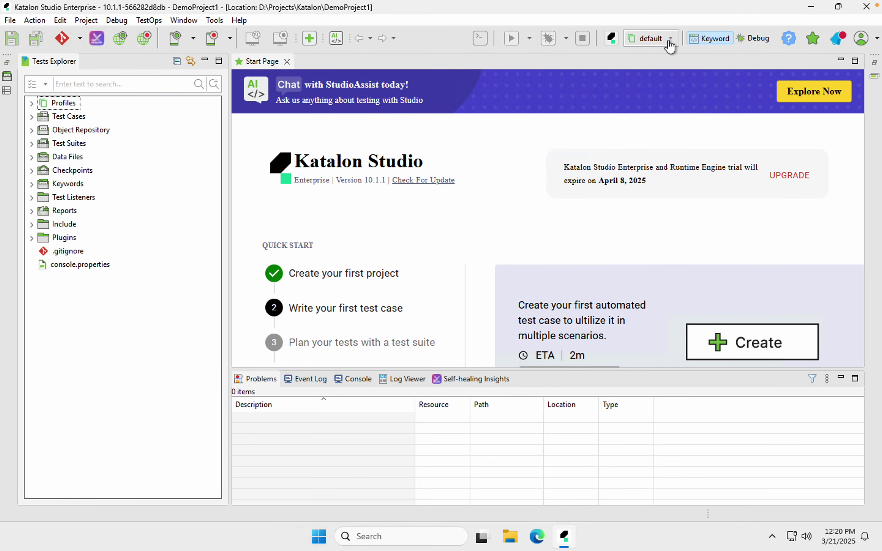
click(670, 40)
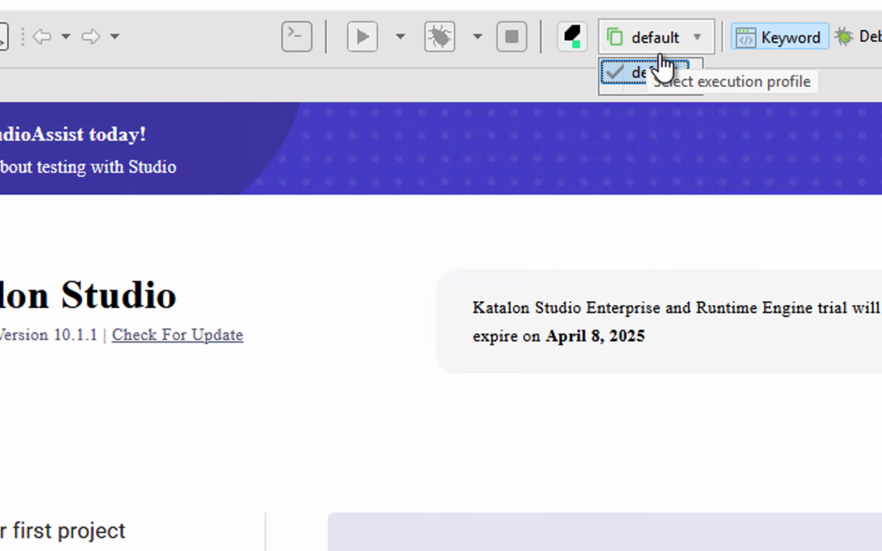
click(698, 36)
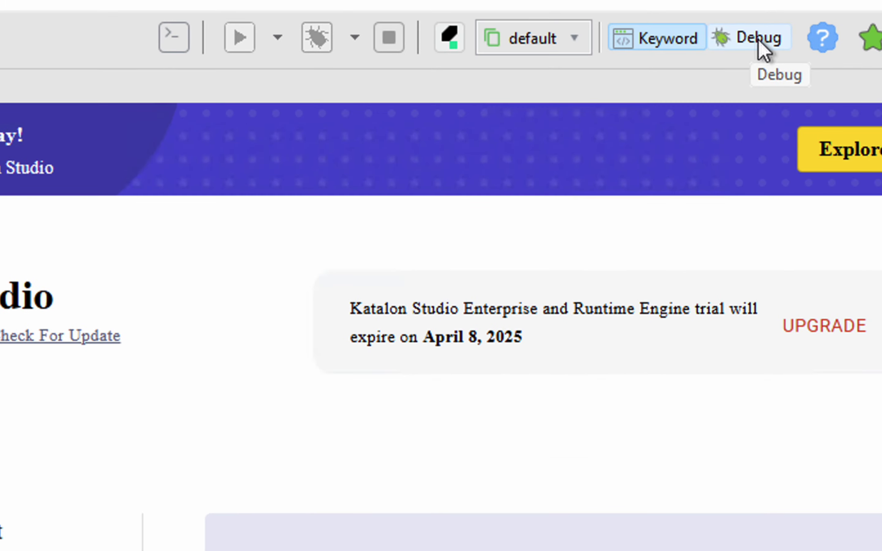
Step: Switch to the Debug perspective to view its layout and return to the Keyword perspective
click(758, 38)
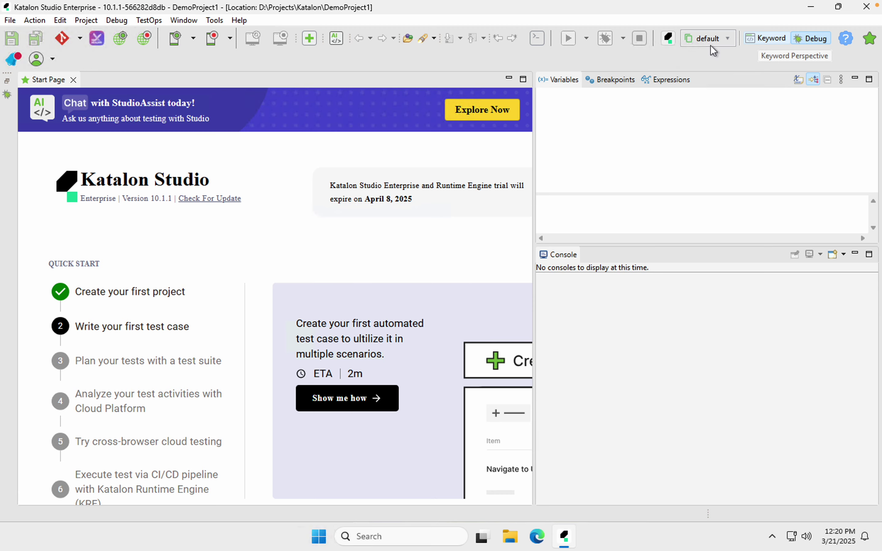
click(673, 39)
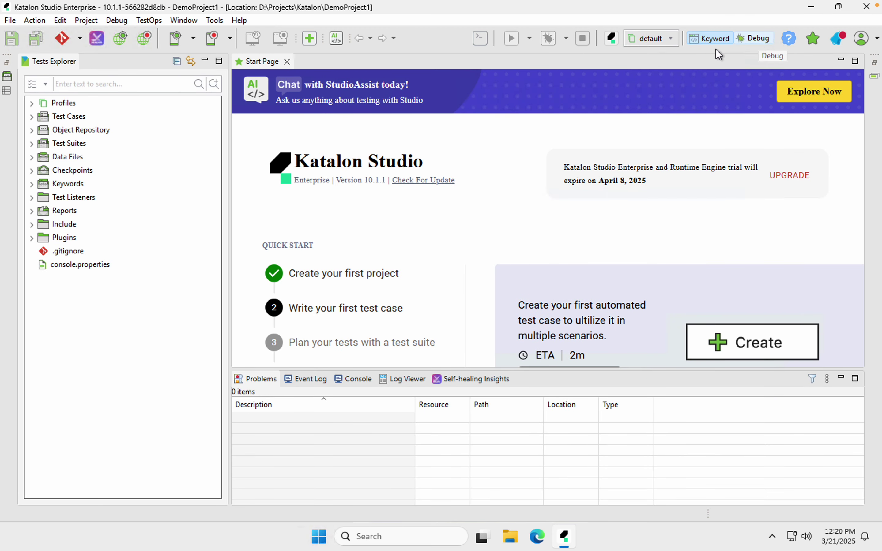
Step: Review the help resources, the G2 review prompt, the notifications and the account options
click(791, 39)
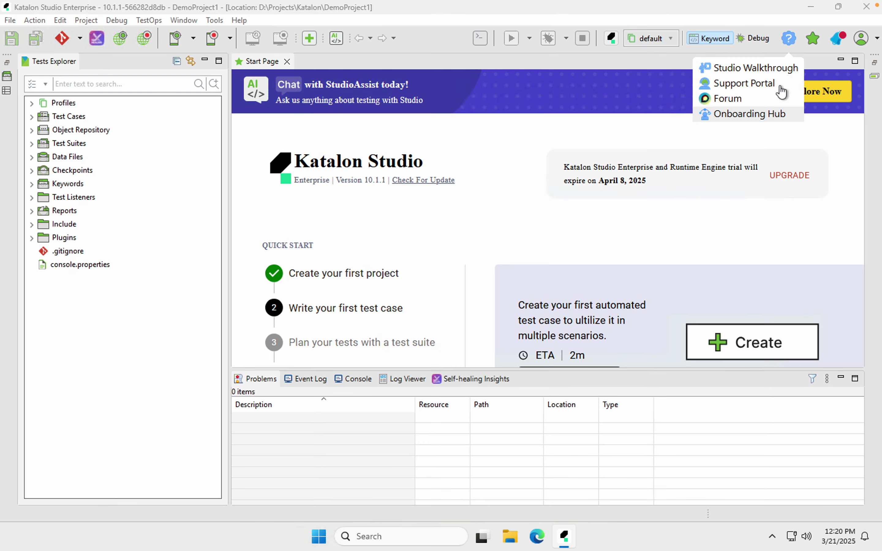
click(850, 6)
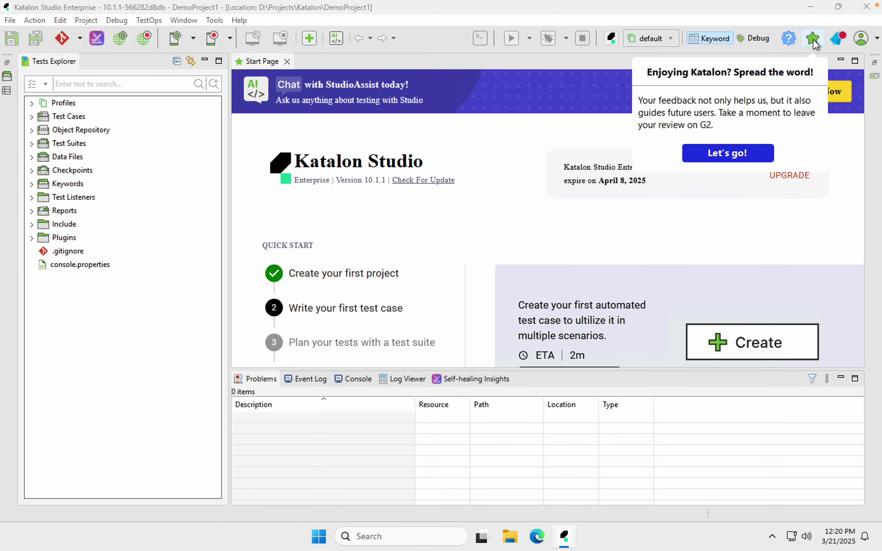
click(817, 44)
click(816, 41)
click(840, 41)
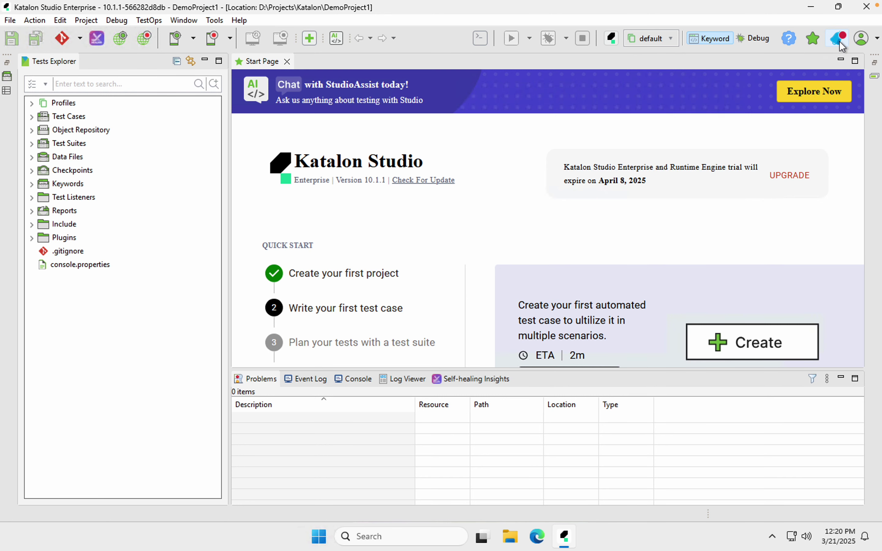
click(876, 40)
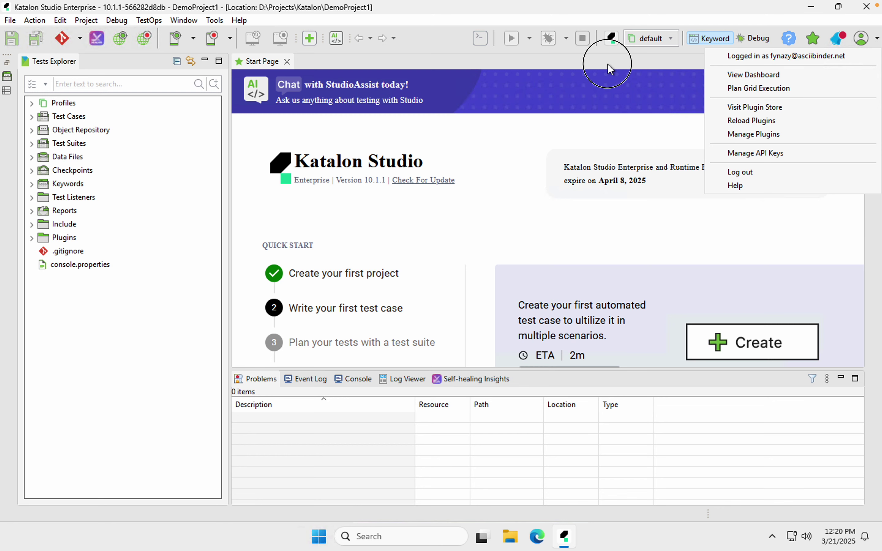
click(608, 64)
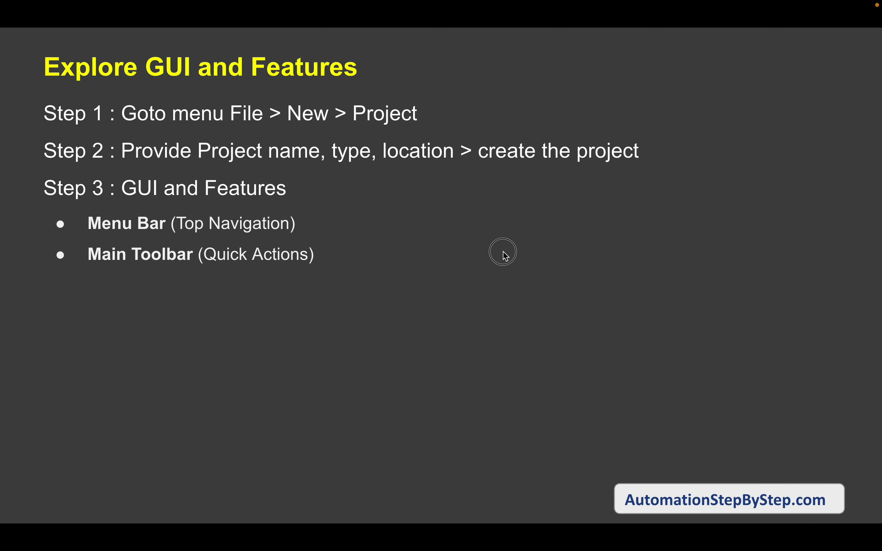
click(504, 254)
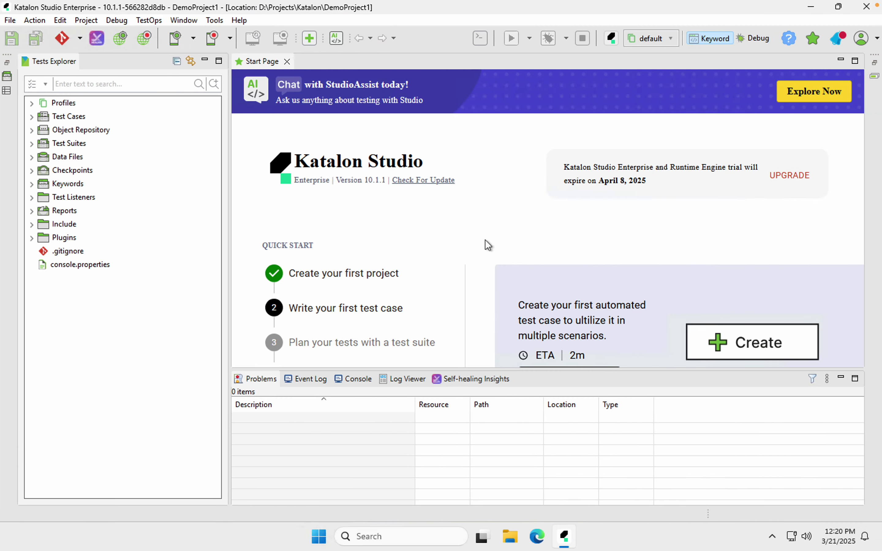
mouse_move(22, 55)
mouse_down()
mouse_move(173, 169)
mouse_move(227, 409)
mouse_up()
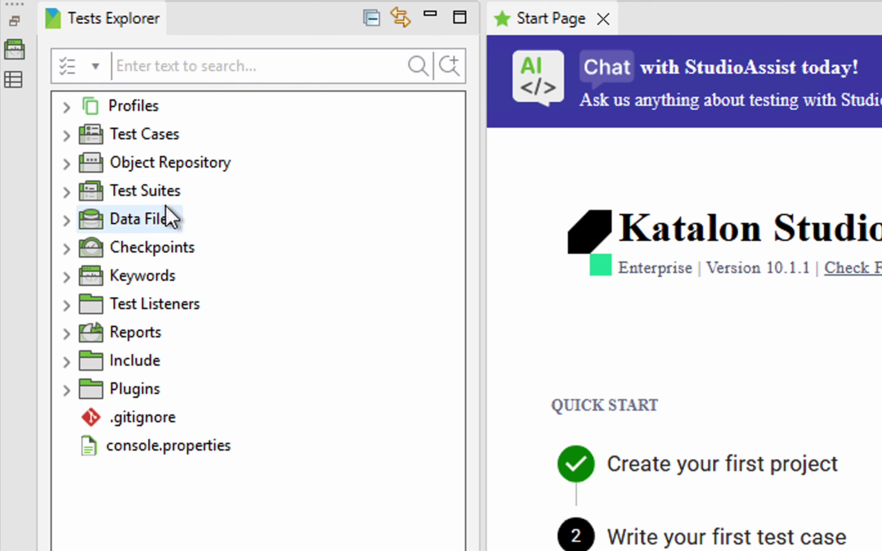
Step: Filter the Tests Explorer to test cases only and search it for "demo"
click(96, 67)
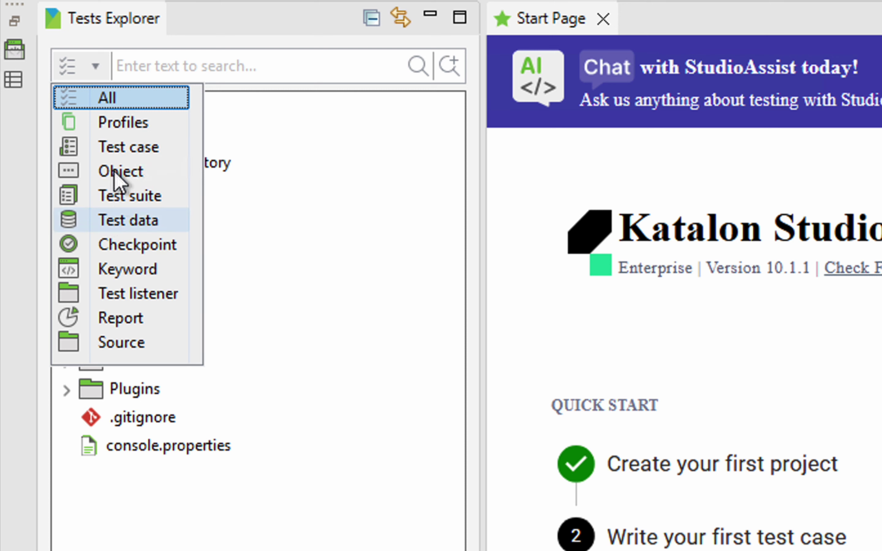
click(121, 150)
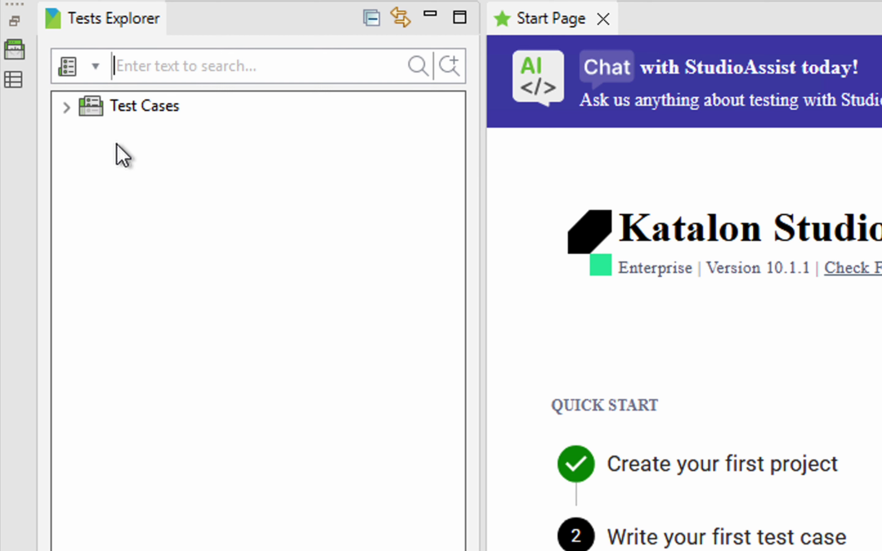
text(demo)
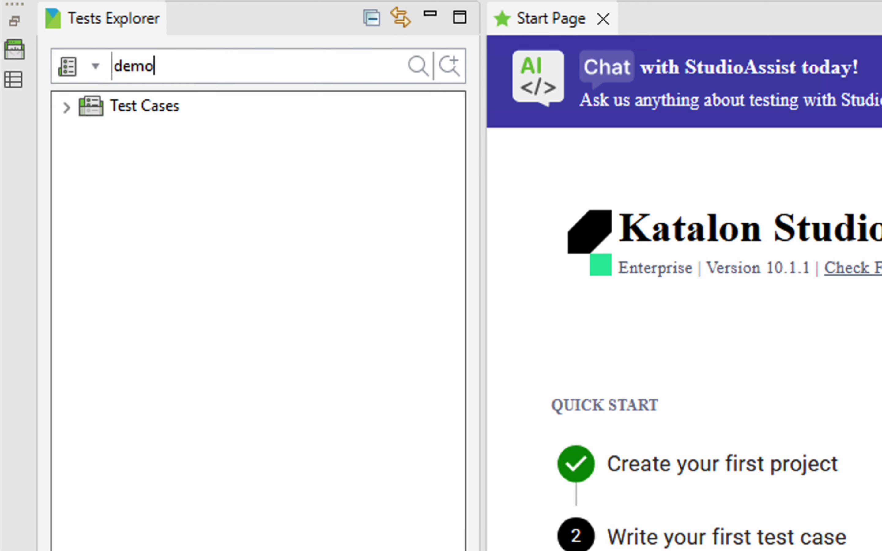
Step: Reset the Tests Explorer filter to All and clear the search text to restore the full tree
click(95, 68)
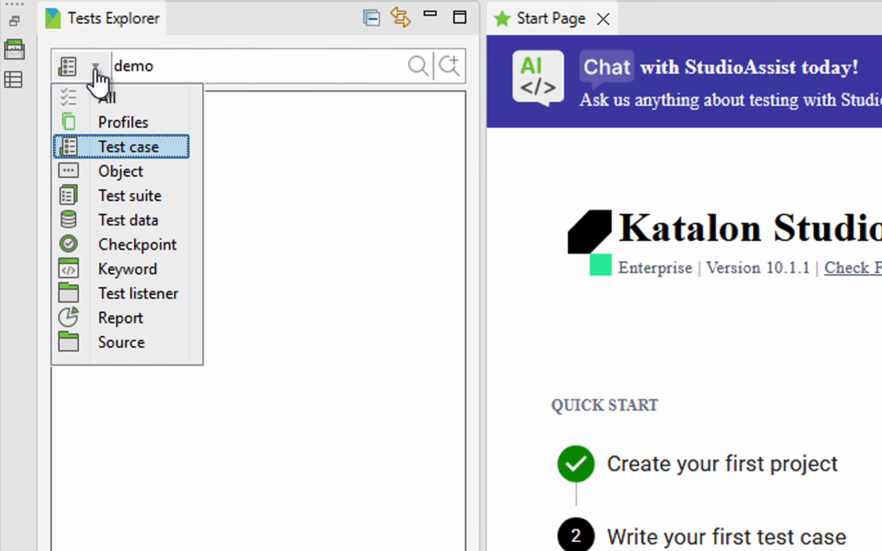
click(96, 94)
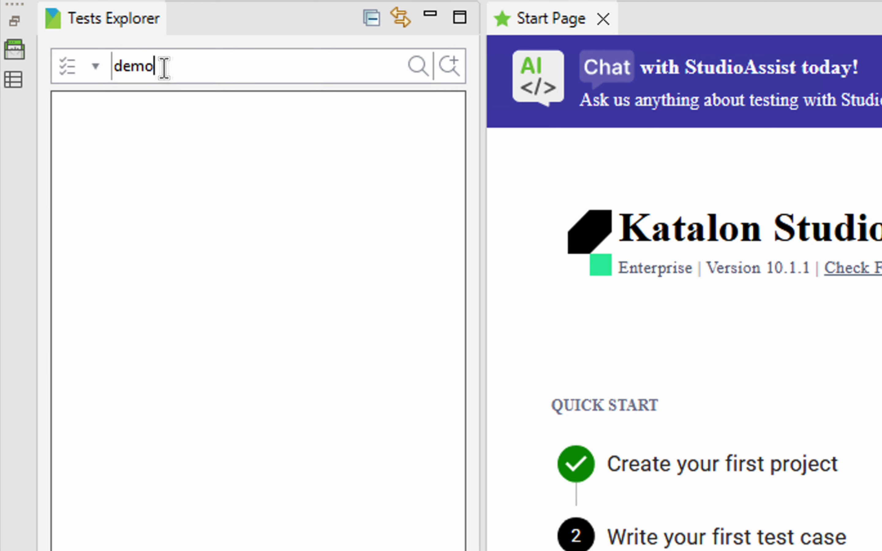
drag(164, 67, 94, 67)
key(BackSpace)
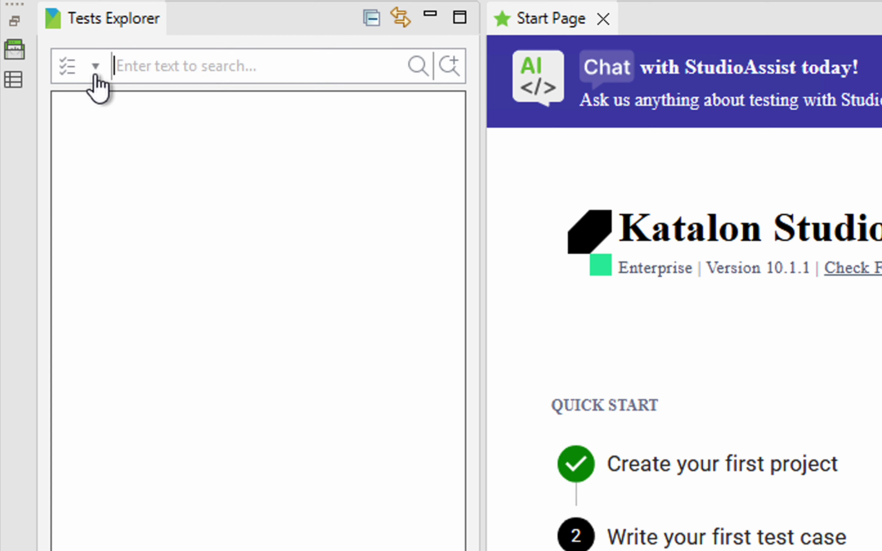
click(94, 68)
click(98, 104)
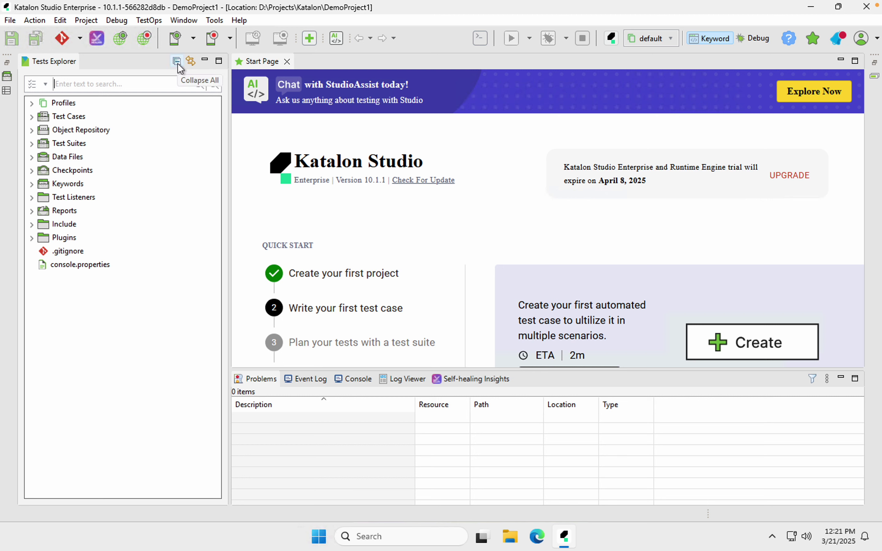
Step: Expand folders in the Tests Explorer, collapse the whole tree, and expand the Keywords folder again to view its default package
click(32, 116)
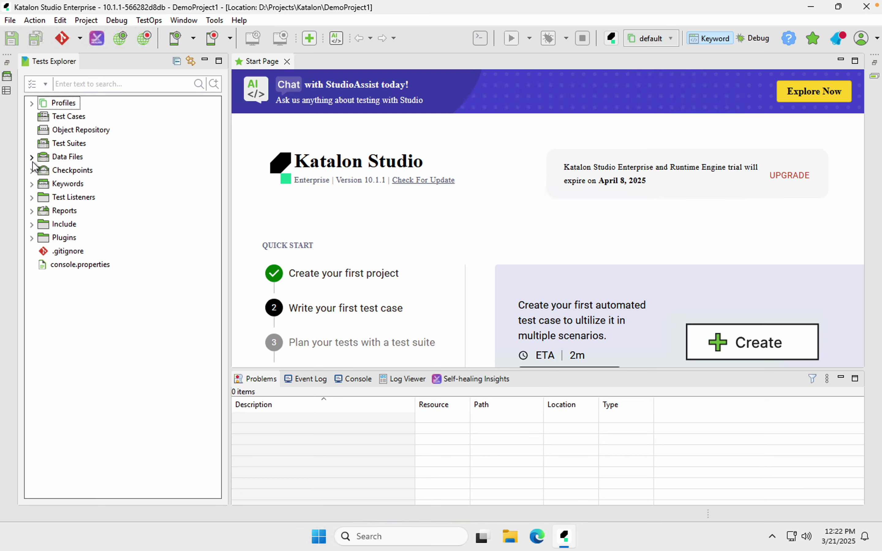
click(32, 180)
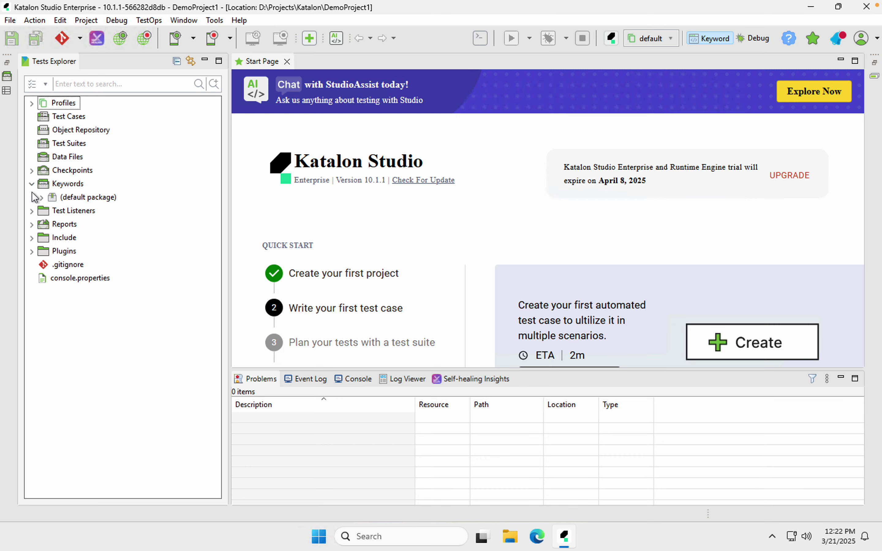
click(175, 61)
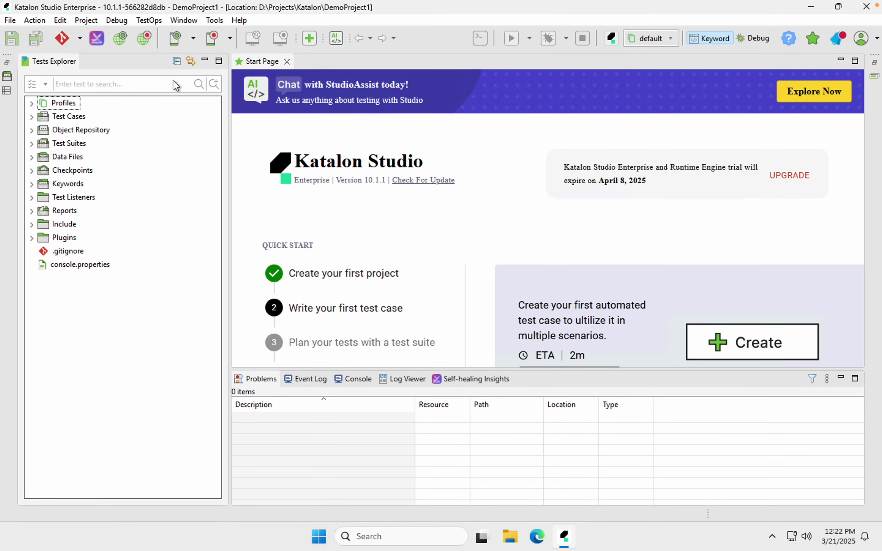
click(33, 184)
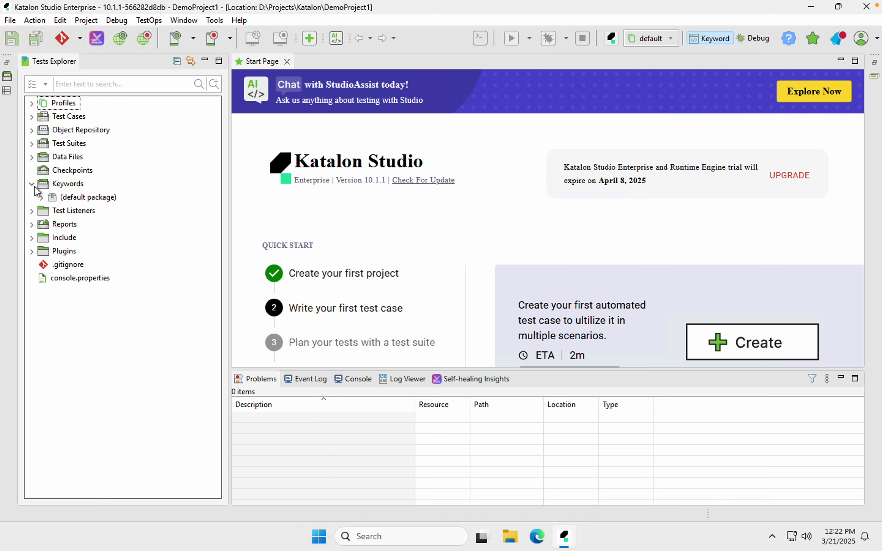
click(96, 197)
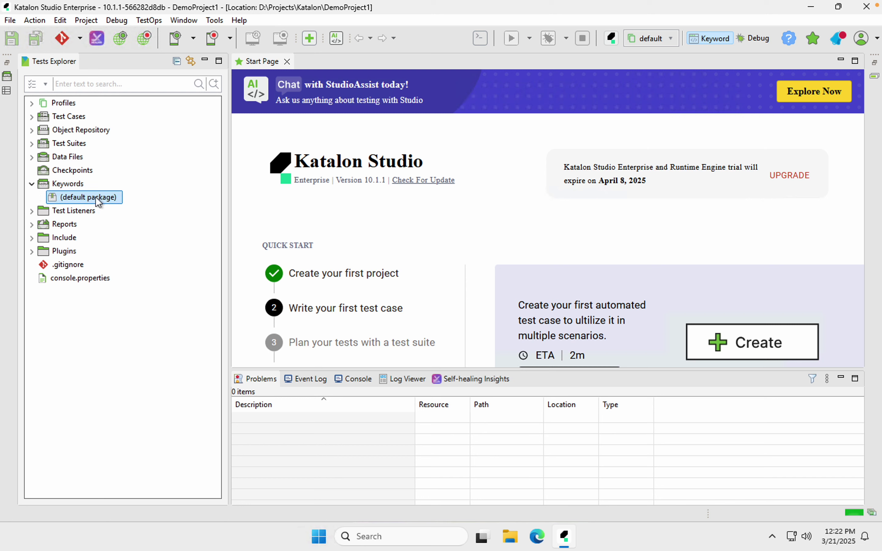
Step: Create a new test case named Test1 in the Test Cases folder and open it in the editor
click(57, 116)
click(59, 118)
right_click(58, 118)
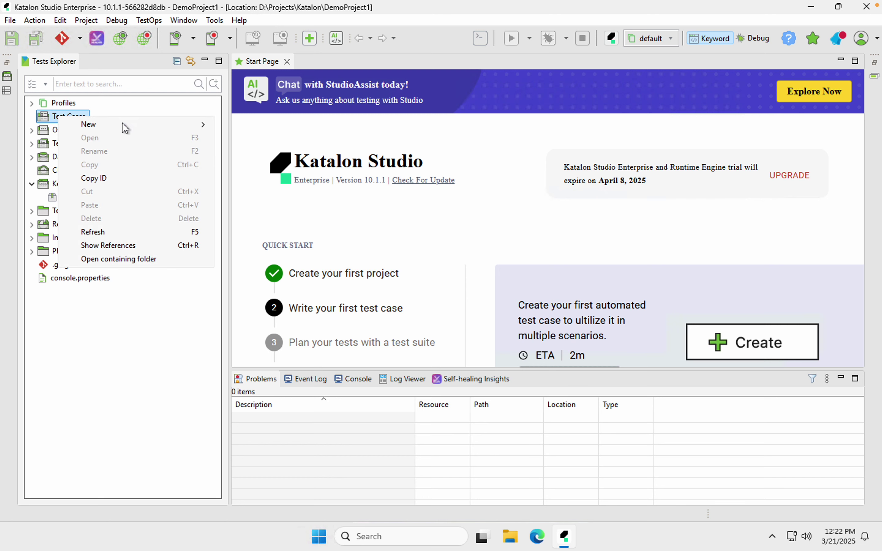
mouse_move(141, 123)
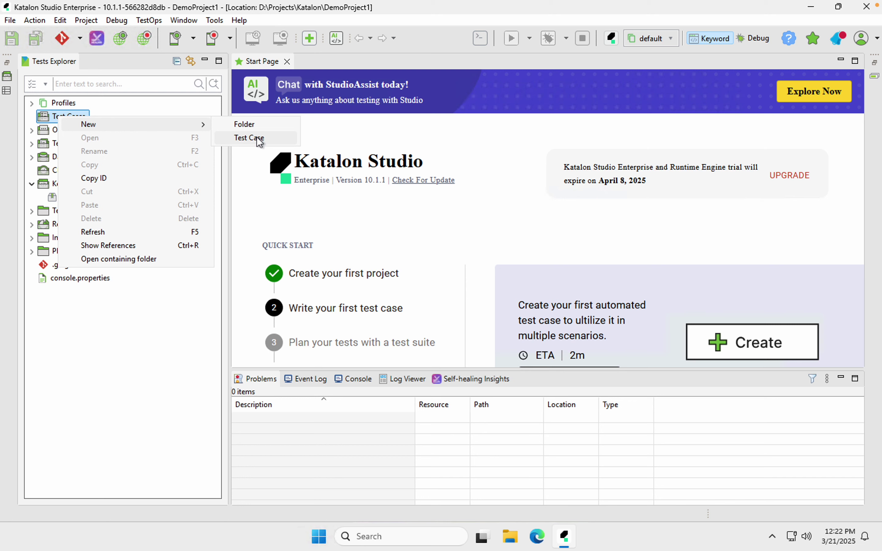
click(249, 138)
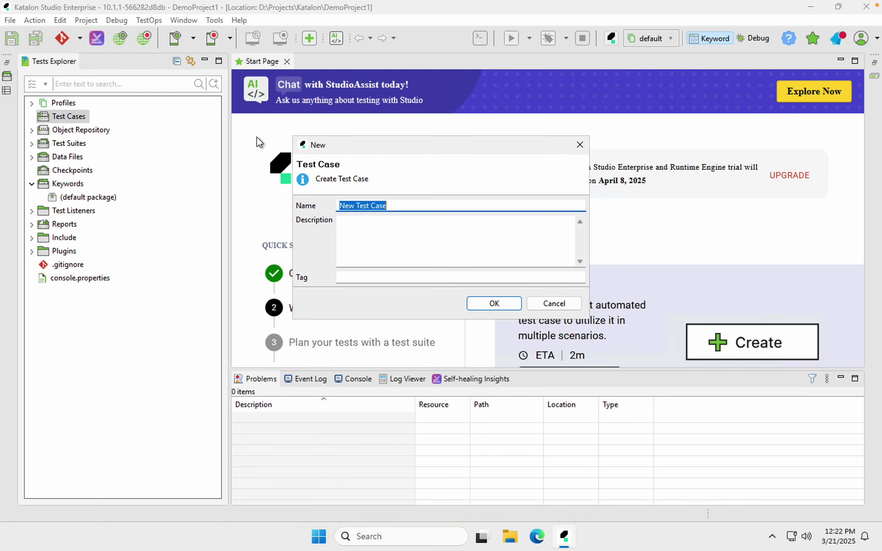
text(Test1)
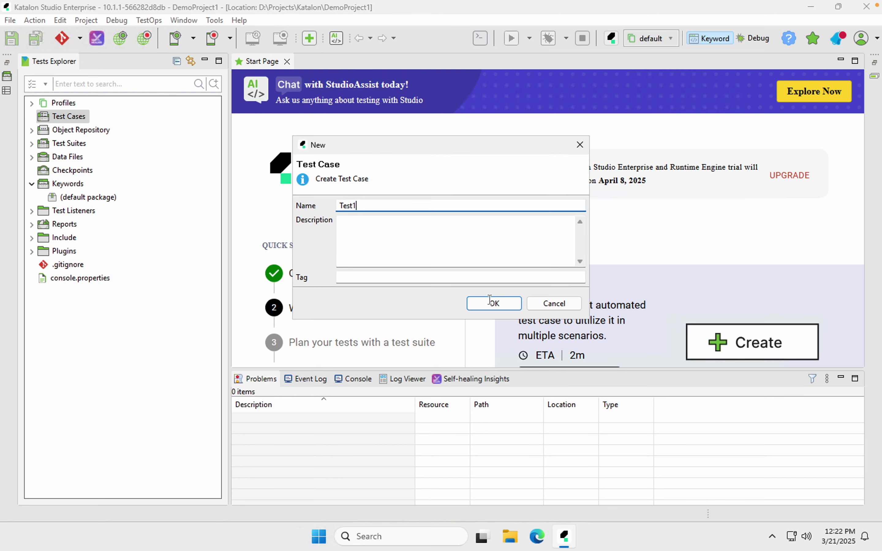
click(492, 302)
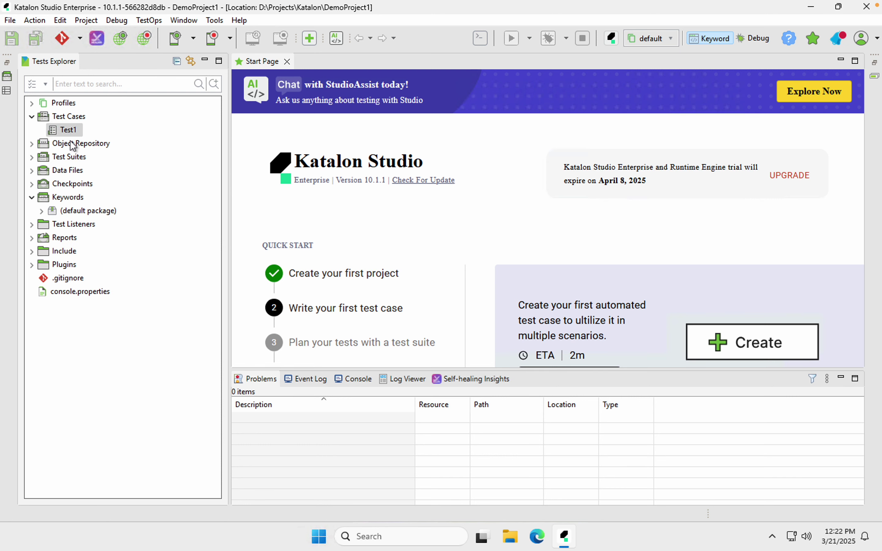
double_click(68, 132)
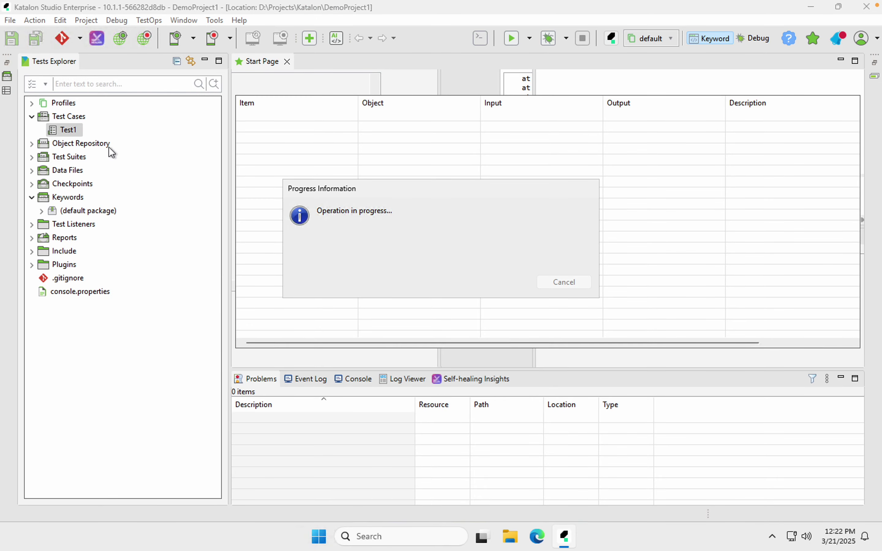
Step: Switch to the Start Page, select Data Files in the tree, and return to Test1 to check whether the tree selection follows
click(255, 67)
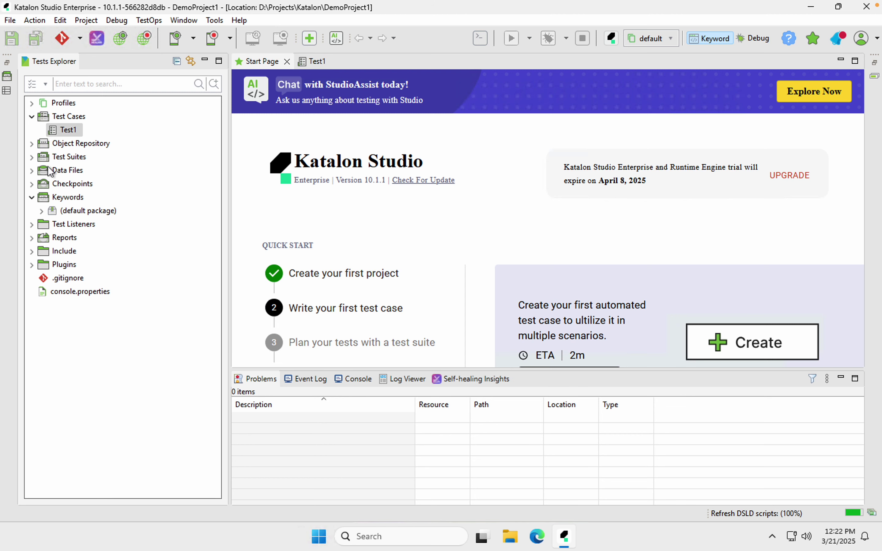
click(58, 169)
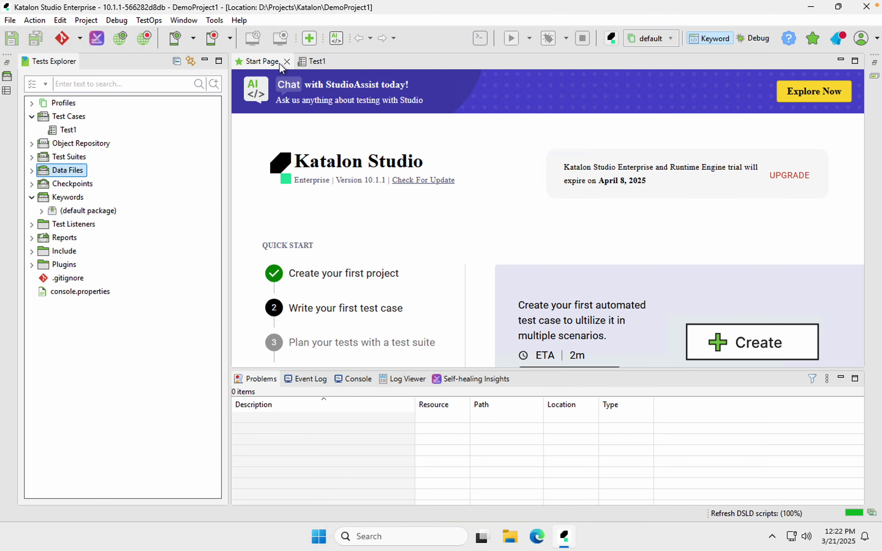
click(315, 64)
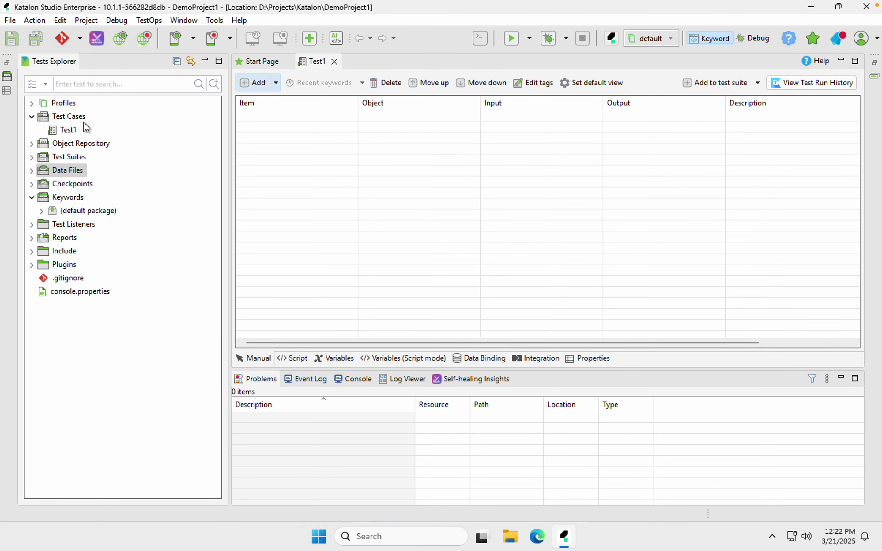
Step: Link the Tests Explorer selection to the active editor and test it by switching between the Start Page and Test1
click(191, 62)
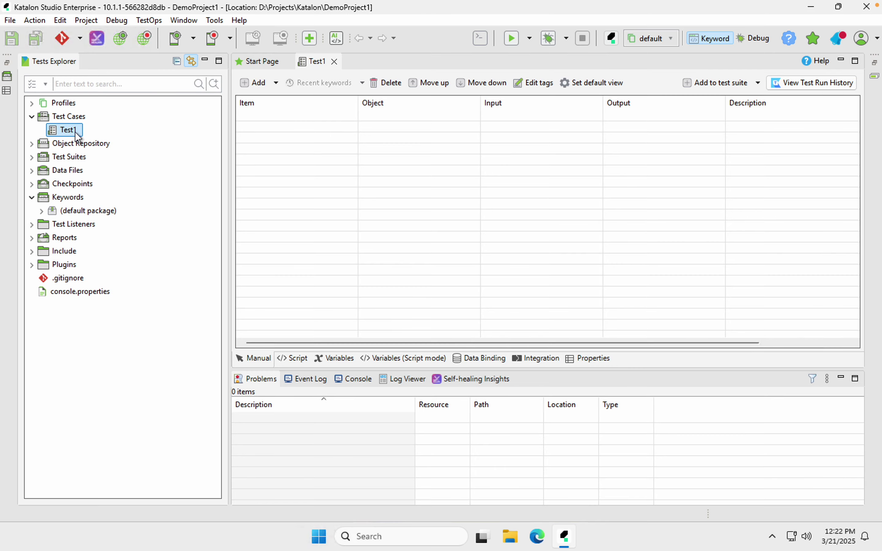
click(268, 61)
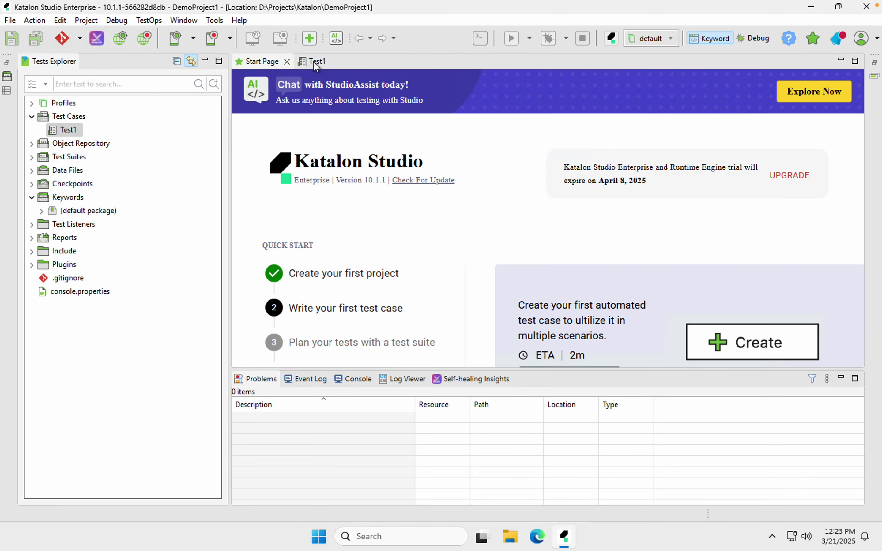
click(314, 61)
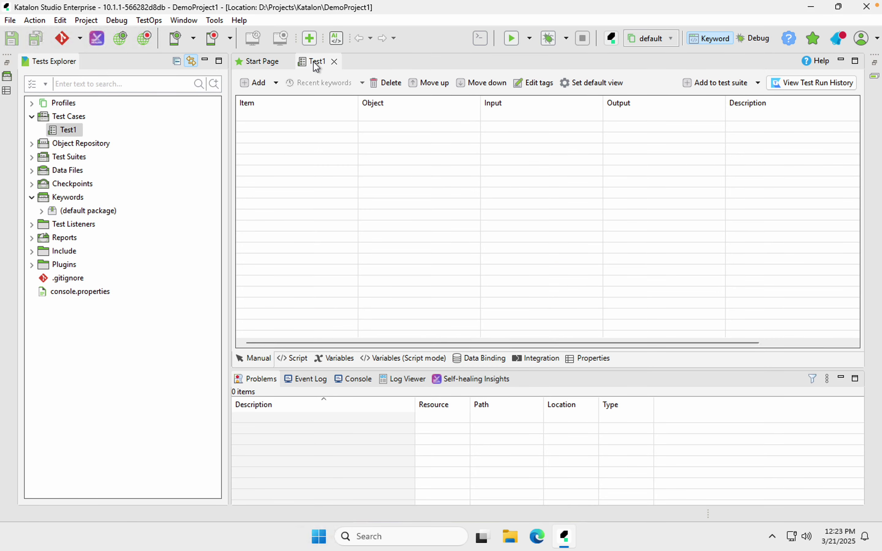
click(68, 172)
click(266, 62)
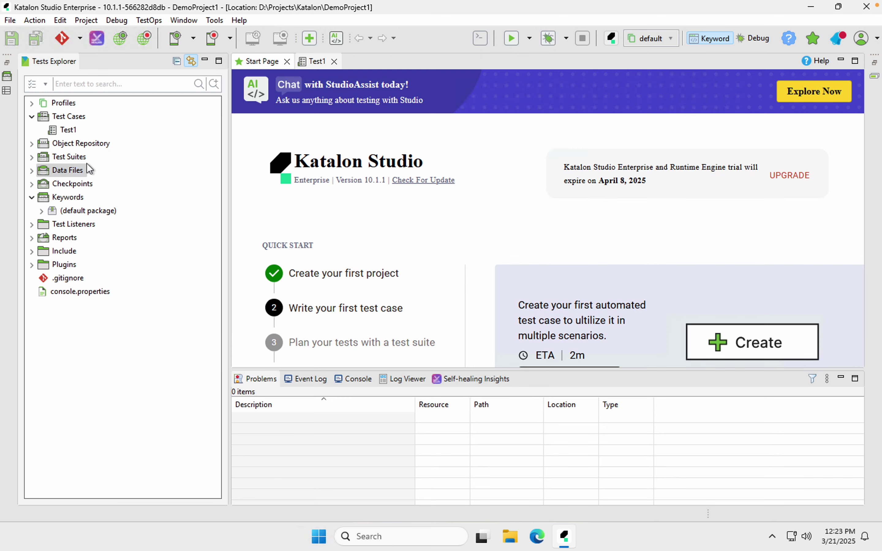
click(69, 184)
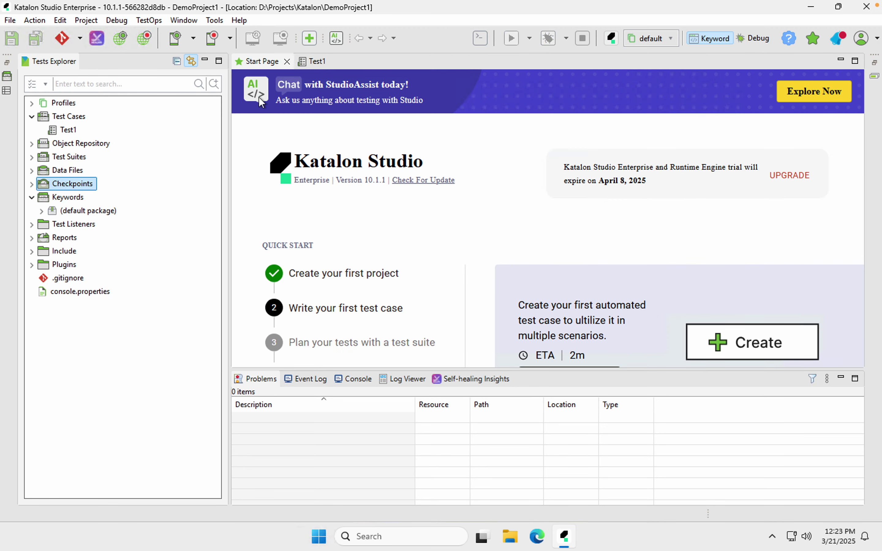
click(313, 62)
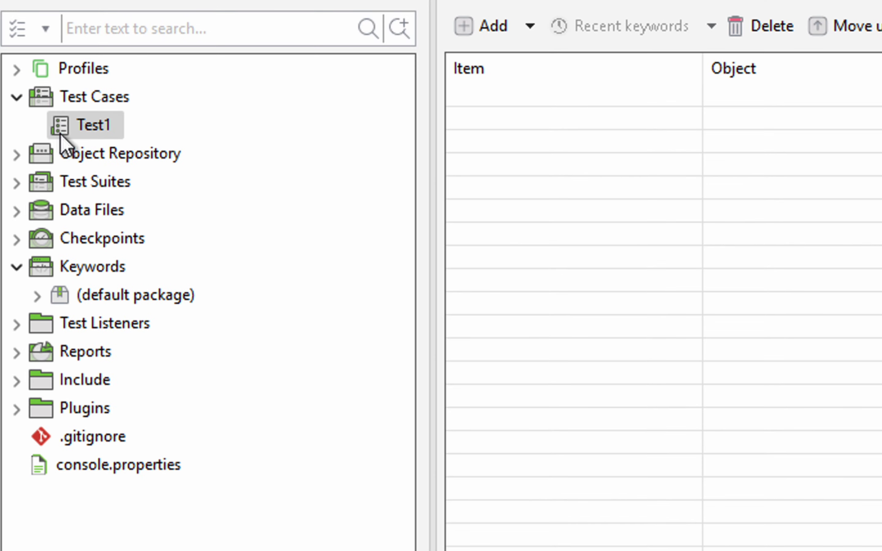
click(66, 132)
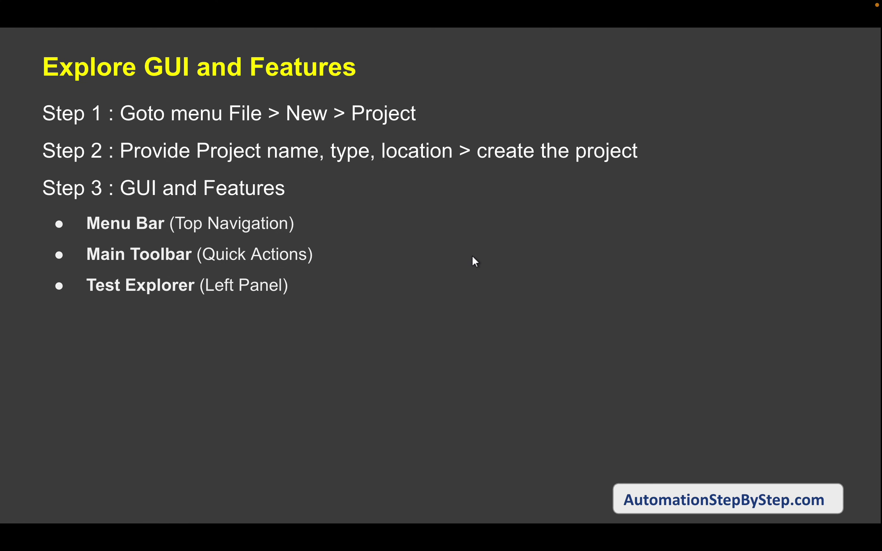
click(475, 260)
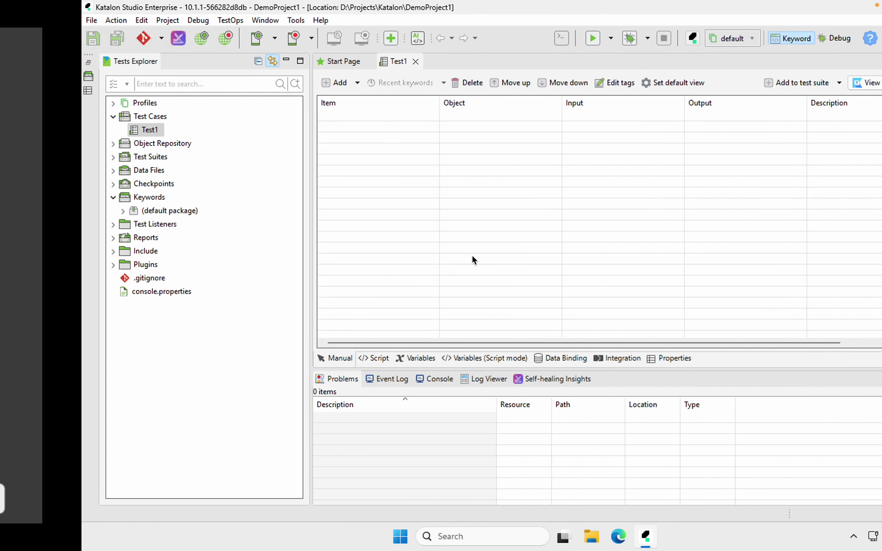
mouse_move(239, 60)
mouse_down()
mouse_move(831, 414)
mouse_move(868, 502)
mouse_move(858, 404)
mouse_up()
click(61, 129)
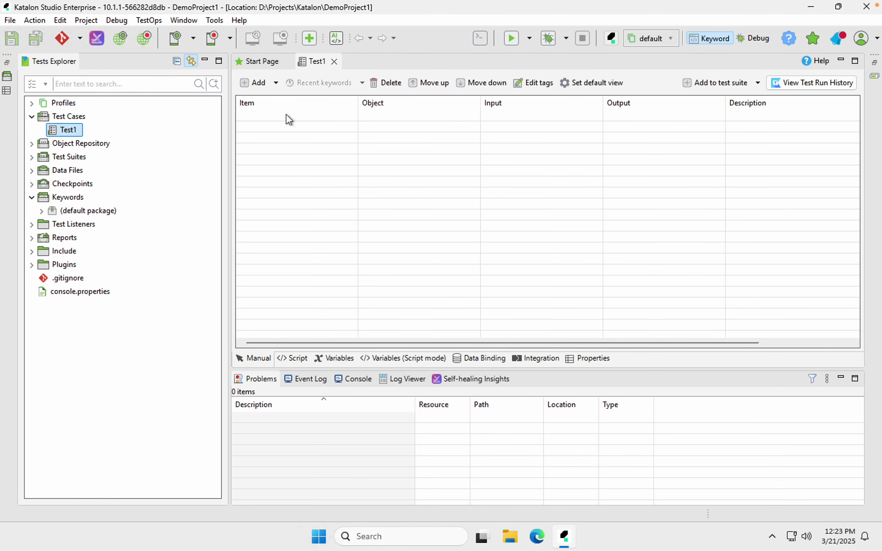
drag(240, 57, 399, 122)
mouse_move(451, 149)
mouse_down()
mouse_move(871, 374)
mouse_move(871, 388)
mouse_move(869, 381)
mouse_up()
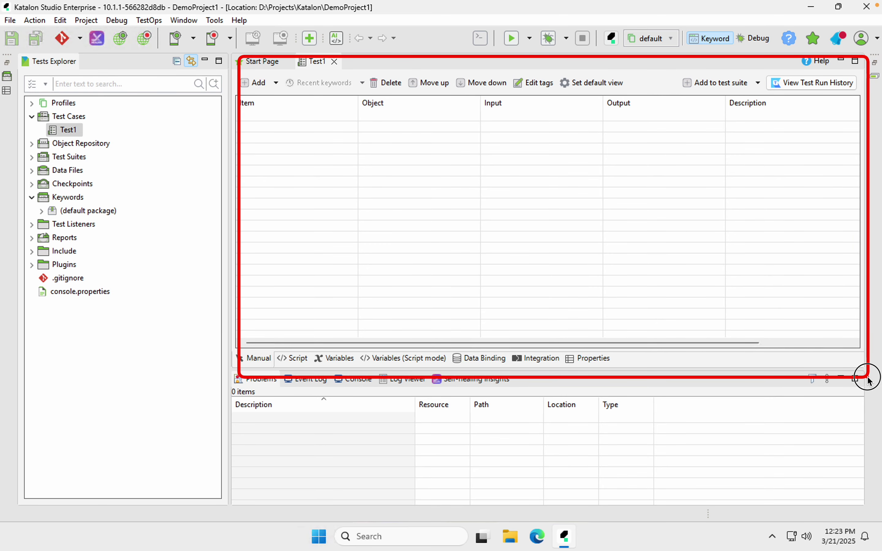
click(68, 130)
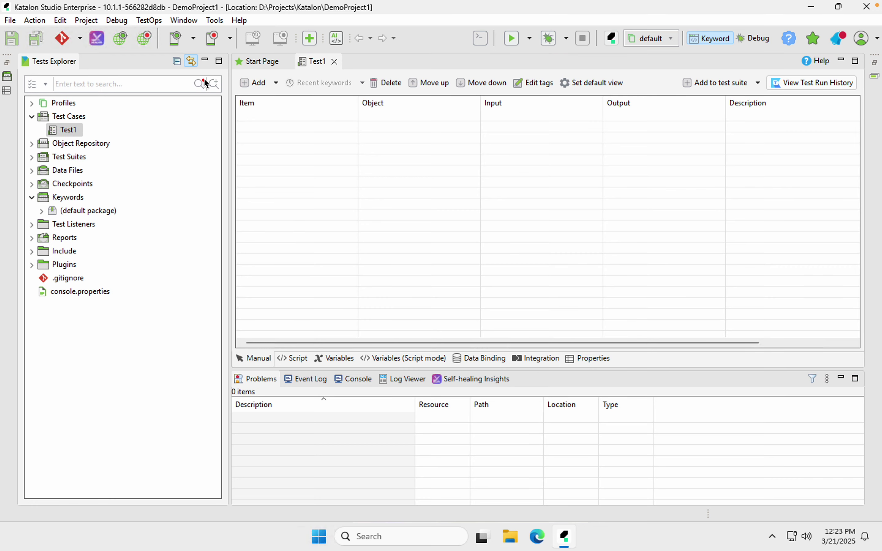
mouse_move(234, 59)
mouse_down()
mouse_move(879, 292)
mouse_move(869, 361)
mouse_up()
click(71, 132)
click(245, 231)
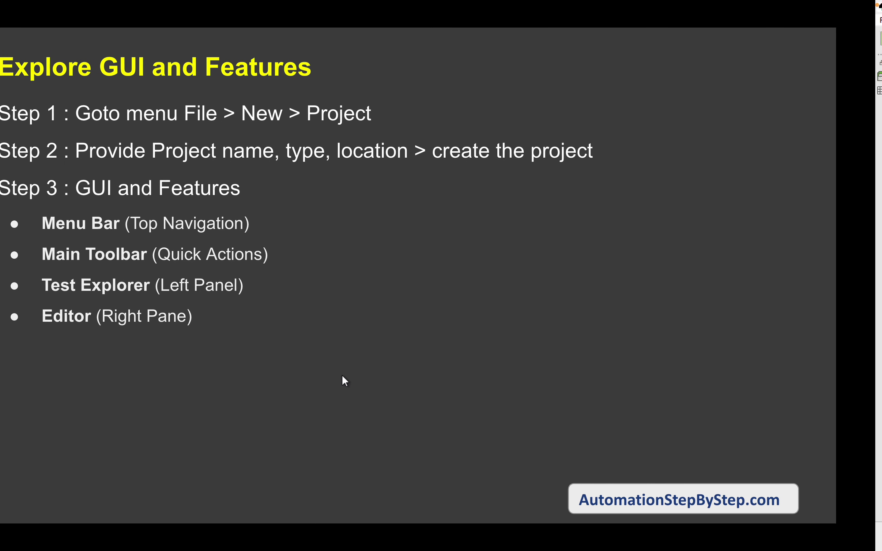
key(Right)
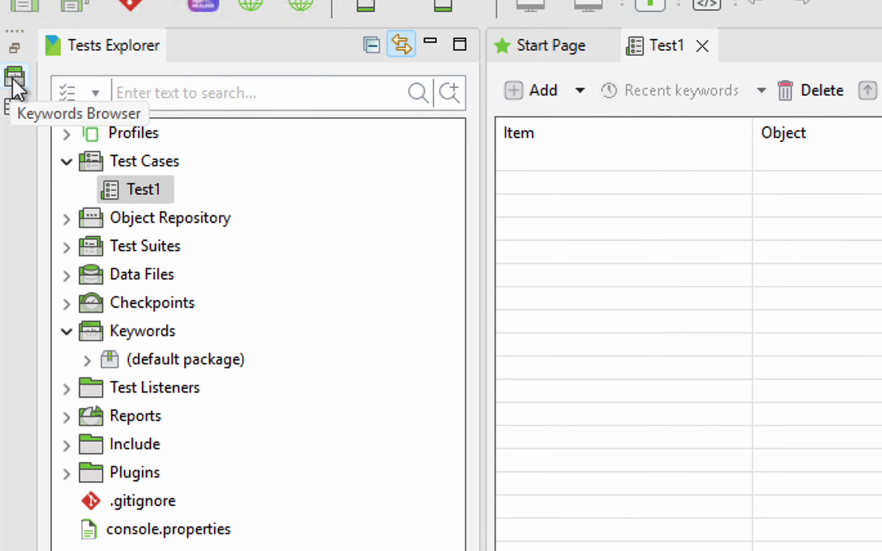
Step: Open the Keywords Browser and expand Built-in Keywords, Web UI Keyword and Browser to view the available browser keywords
click(16, 81)
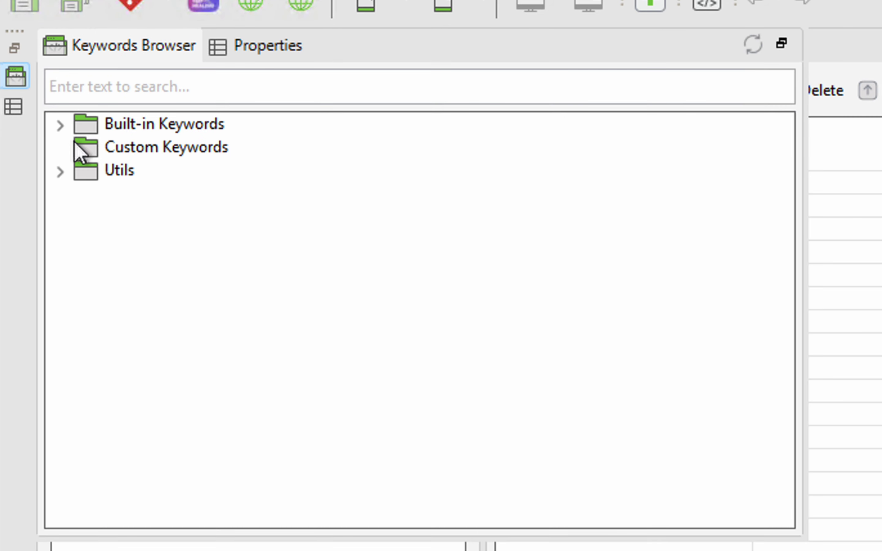
click(59, 124)
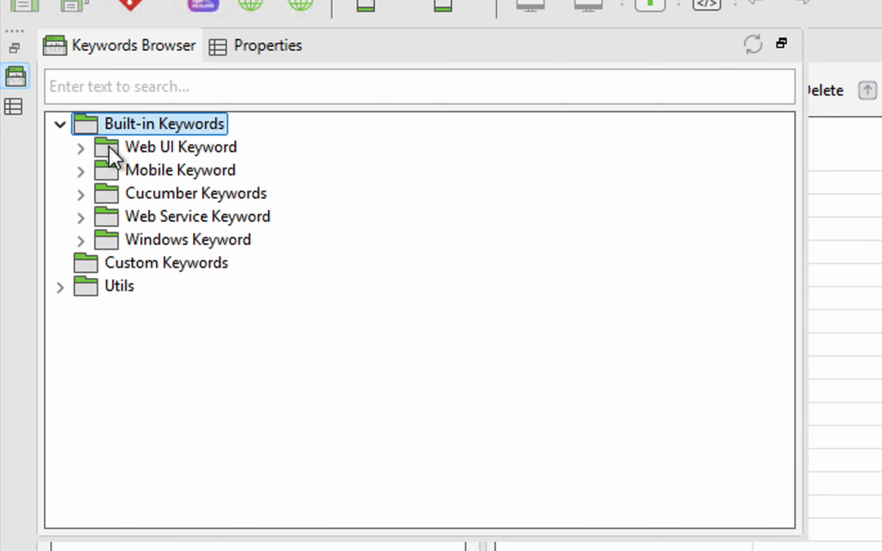
click(81, 148)
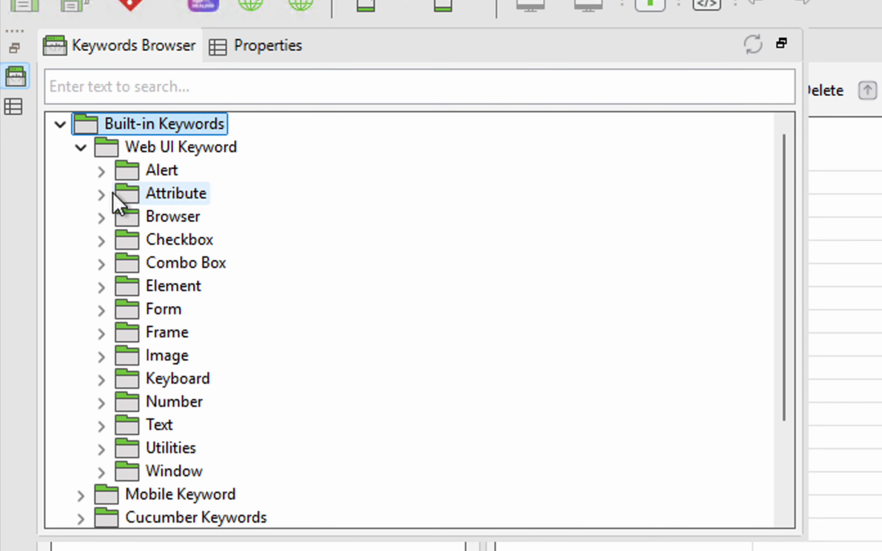
click(101, 218)
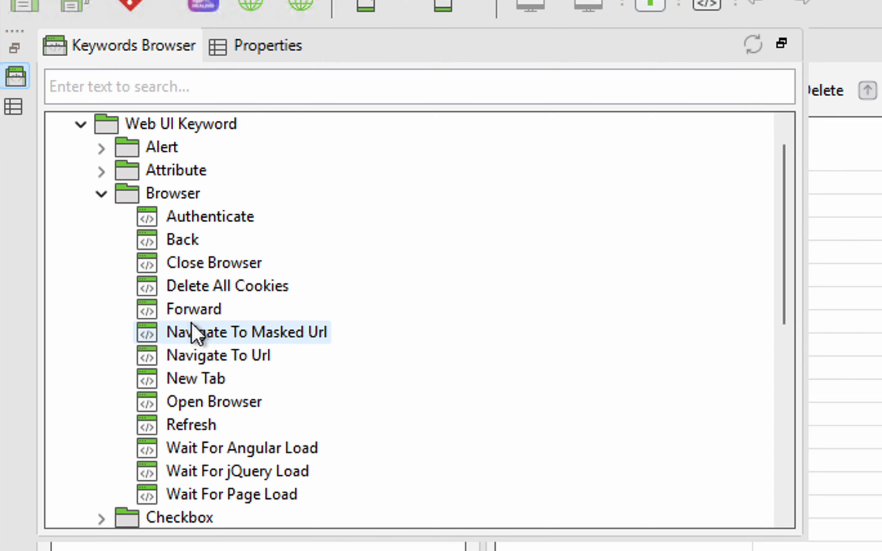
mouse_move(193, 332)
scroll(193, 333, down, 1)
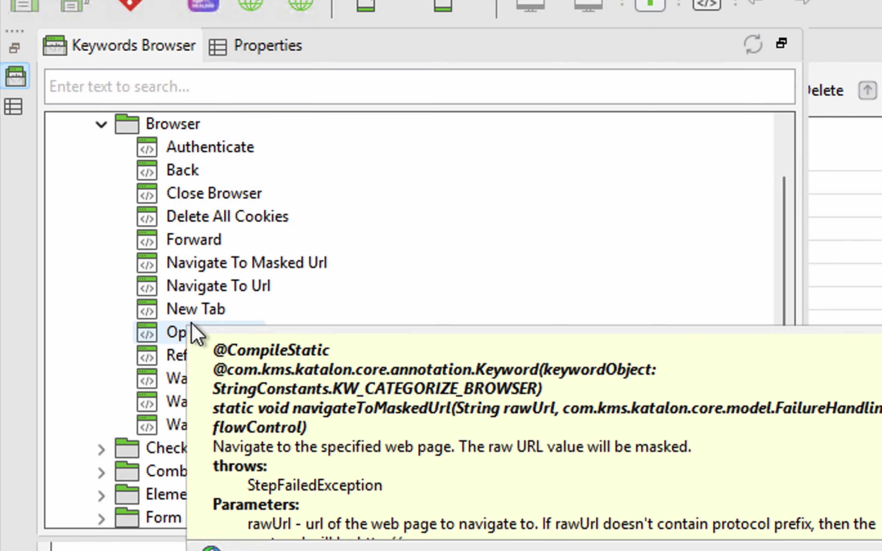
Step: Open the online documentation for the Close Browser keyword from its description, read through the page, and close the web browser
mouse_move(182, 171)
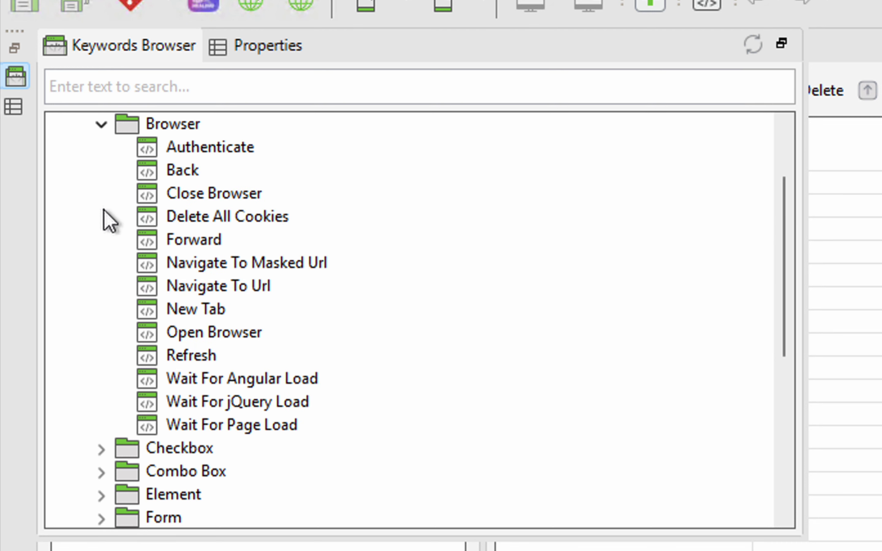
mouse_move(190, 201)
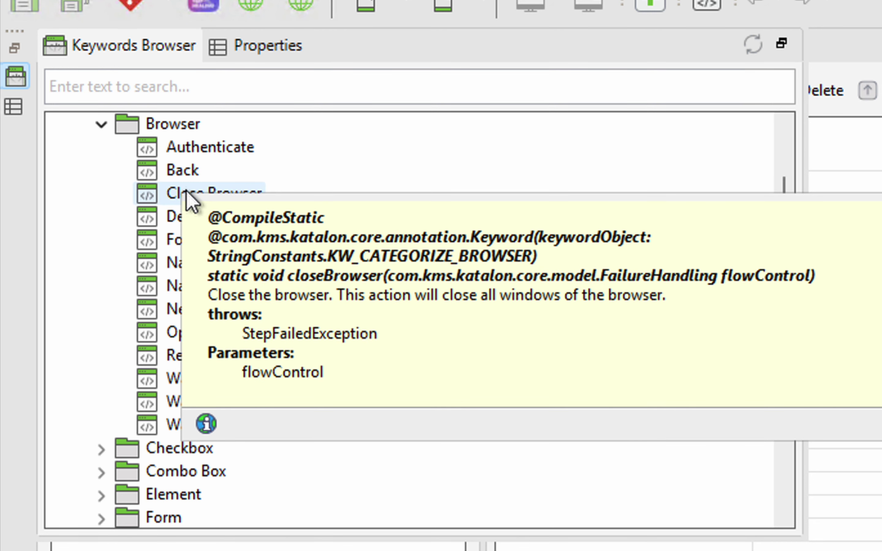
click(206, 425)
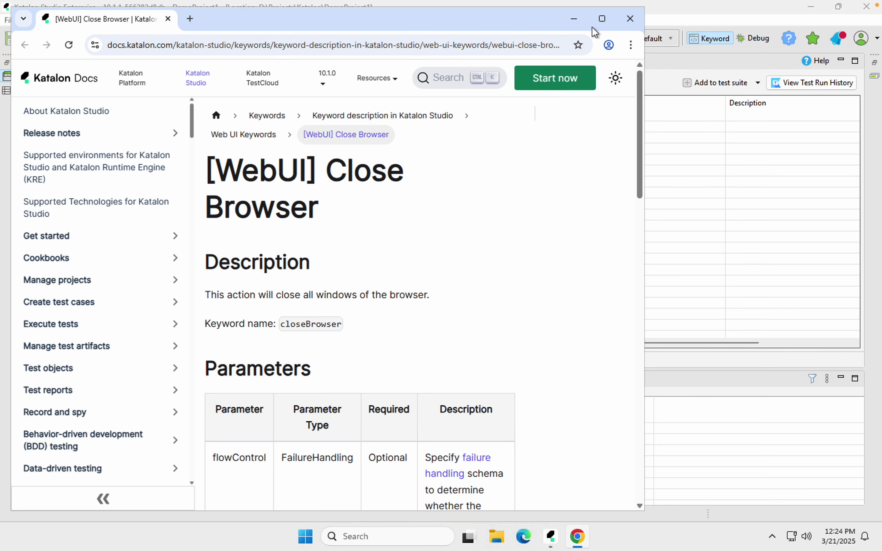
scroll(473, 277, down, 7)
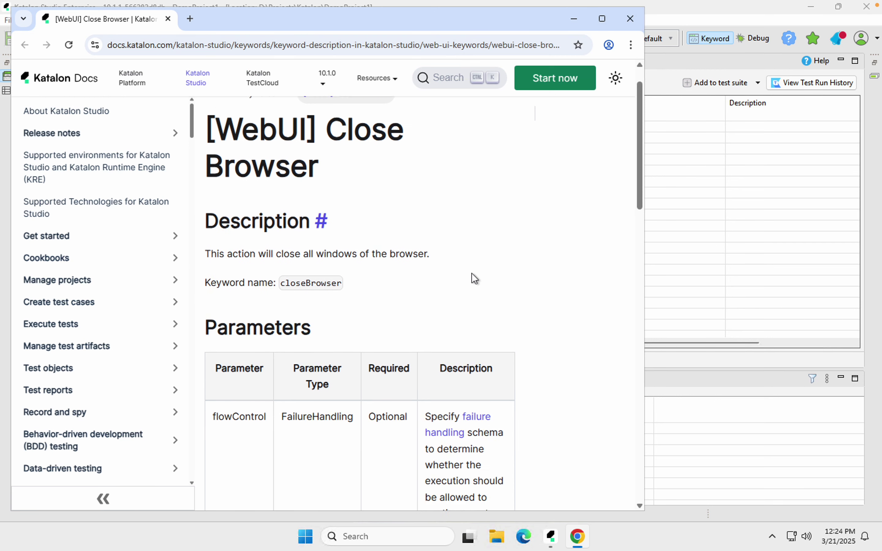
scroll(471, 274, down, 8)
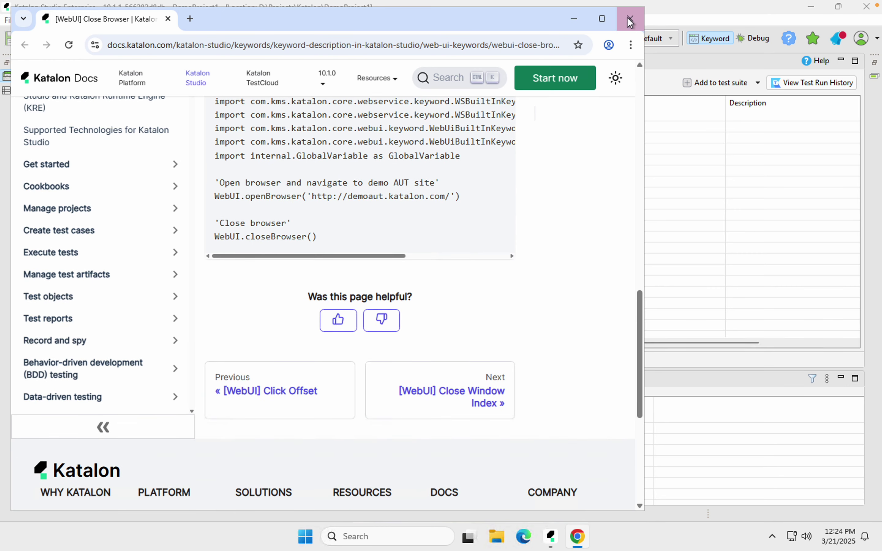
click(627, 18)
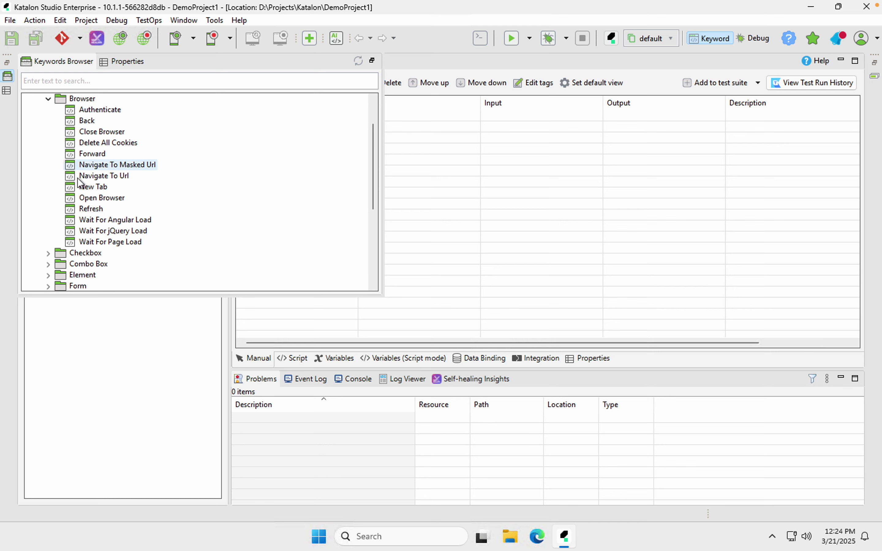
Step: Collapse the keyword folders up to Built-in Keywords, select Custom Keywords, and expand Built-in Keywords again to view its categories
mouse_move(98, 208)
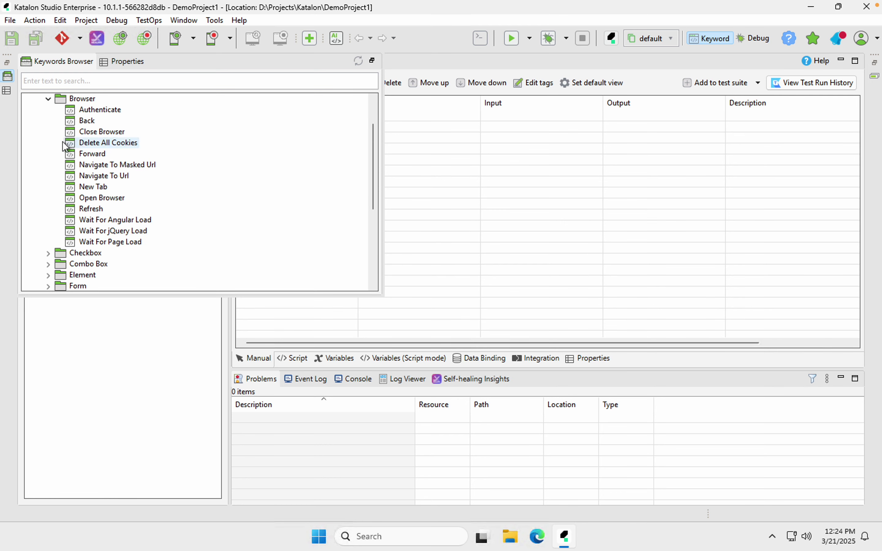
click(48, 100)
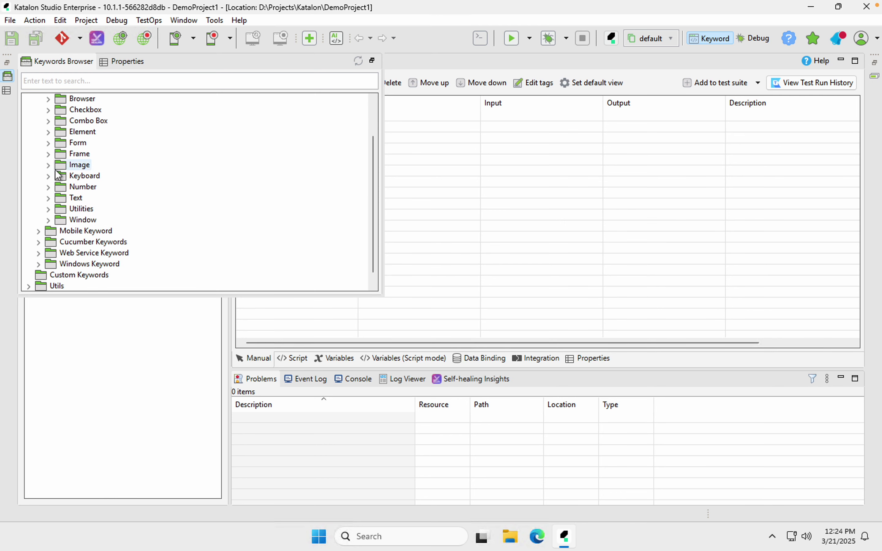
scroll(45, 165, up, 2)
click(38, 109)
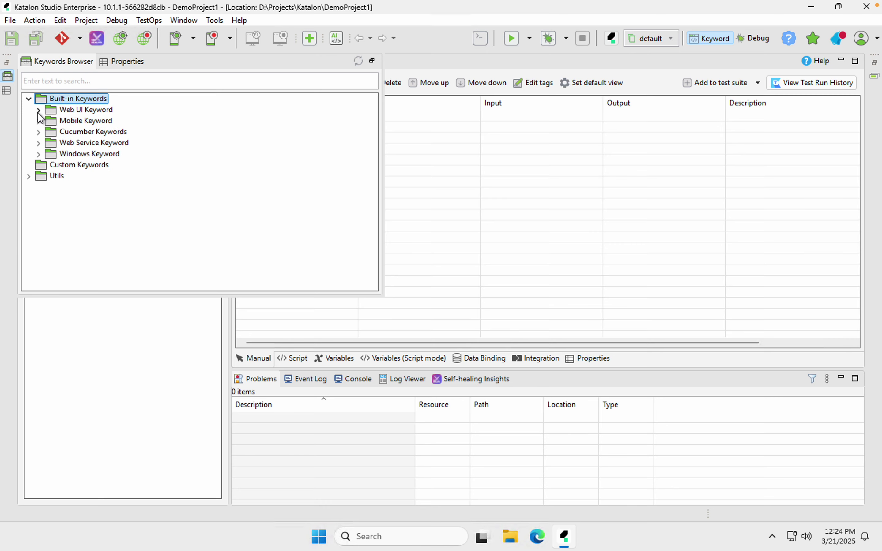
click(29, 99)
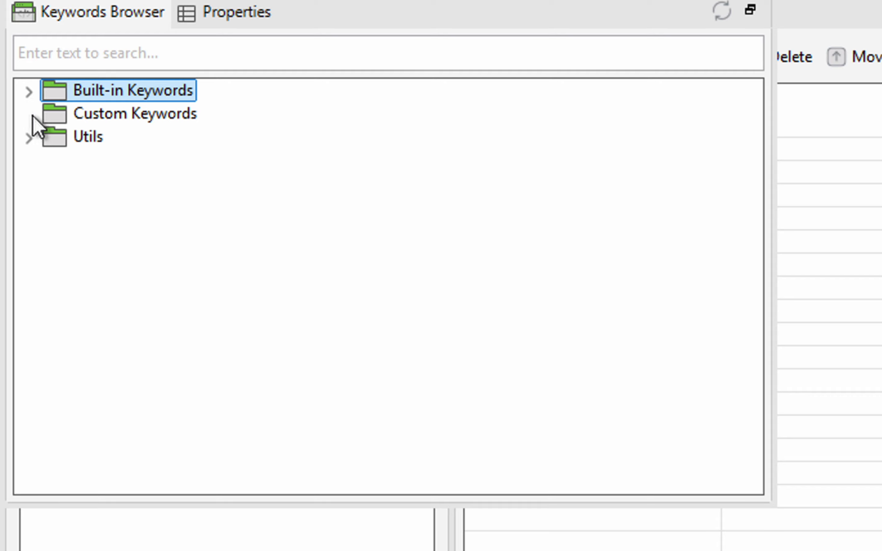
click(100, 116)
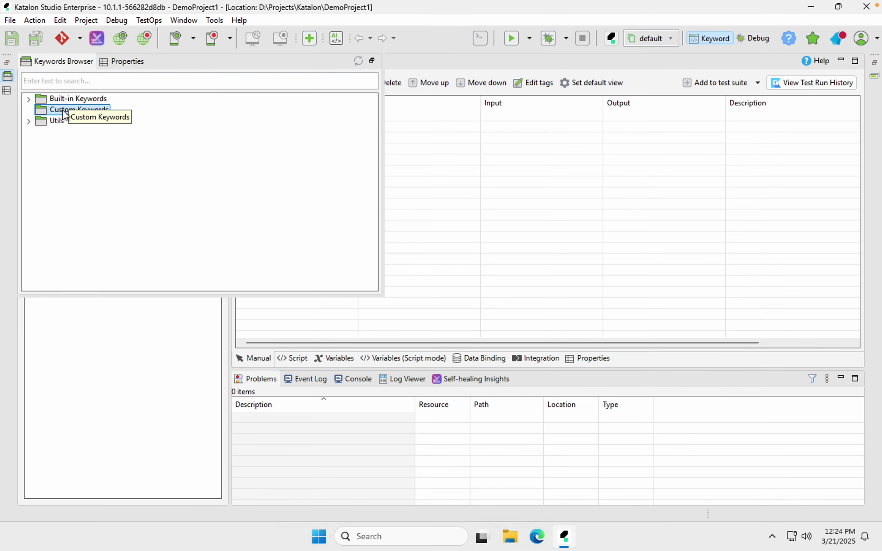
click(29, 99)
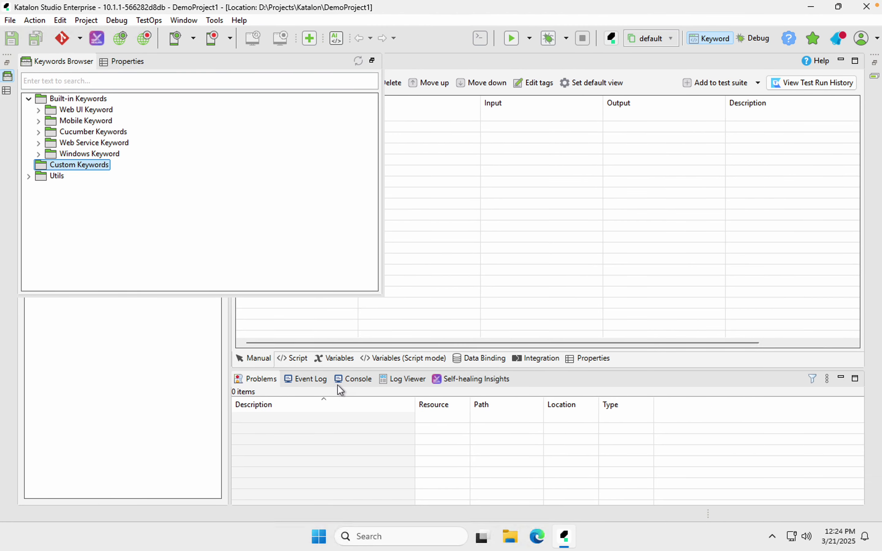
Step: Switch between the Console and Log Viewer to examine both output views, finishing on the Console
click(356, 380)
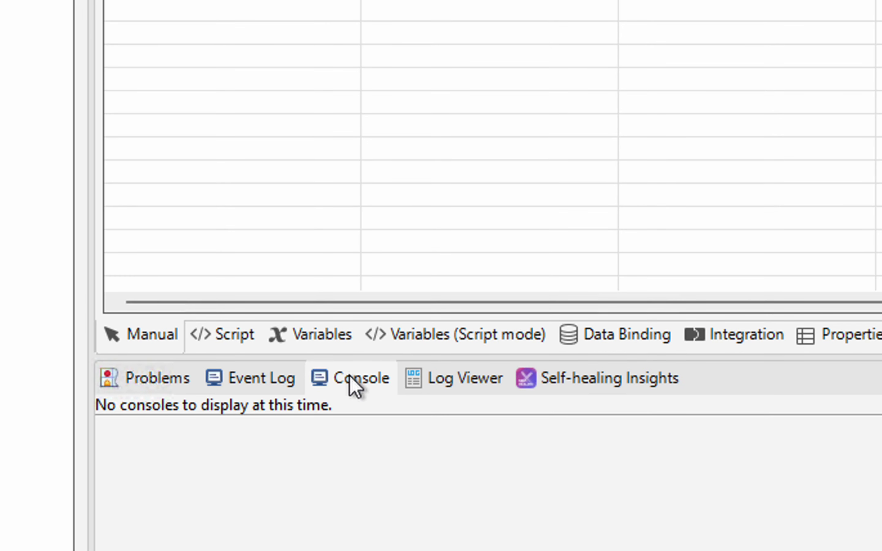
click(435, 381)
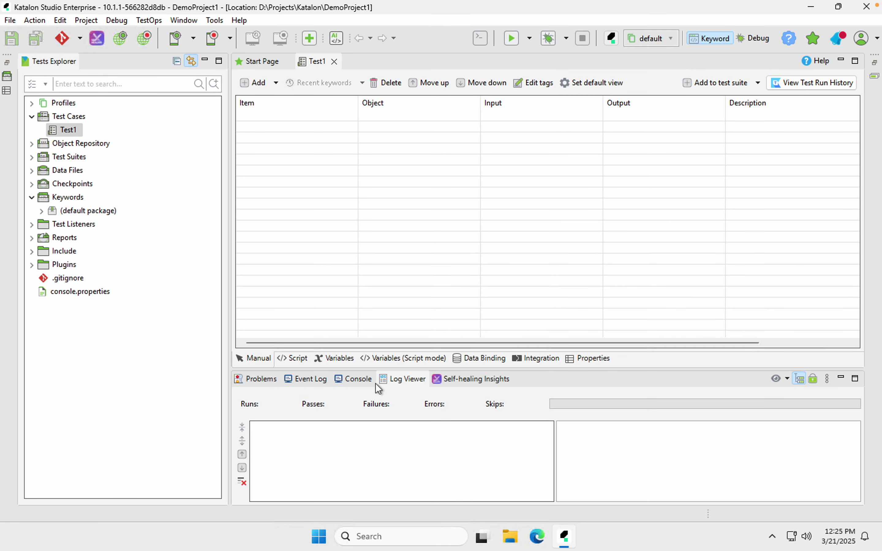
click(361, 381)
click(402, 384)
click(358, 381)
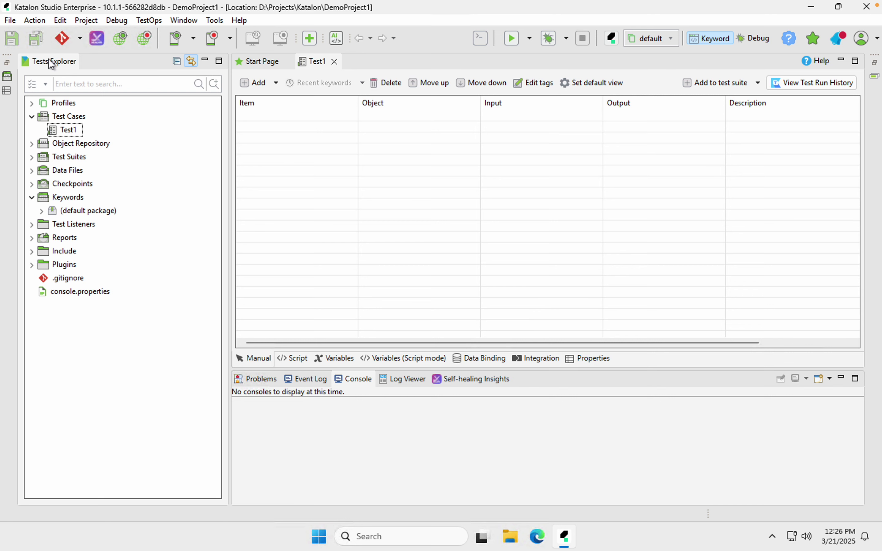
Step: Collapse the Test Cases and Keywords folders in the Tests Explorer
click(31, 116)
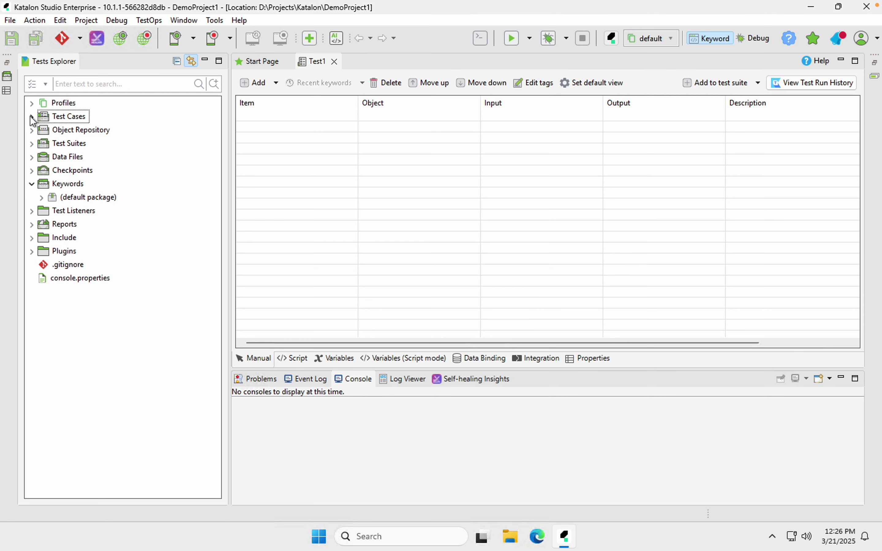
click(32, 184)
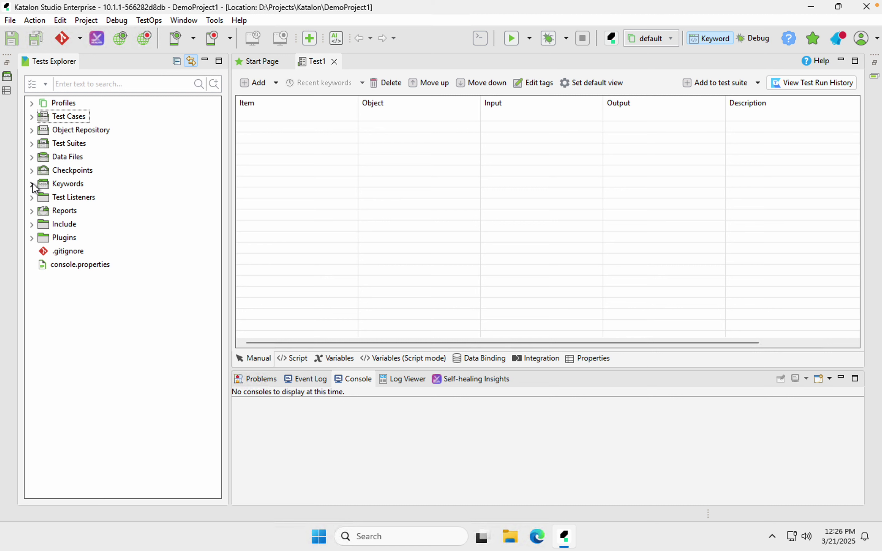